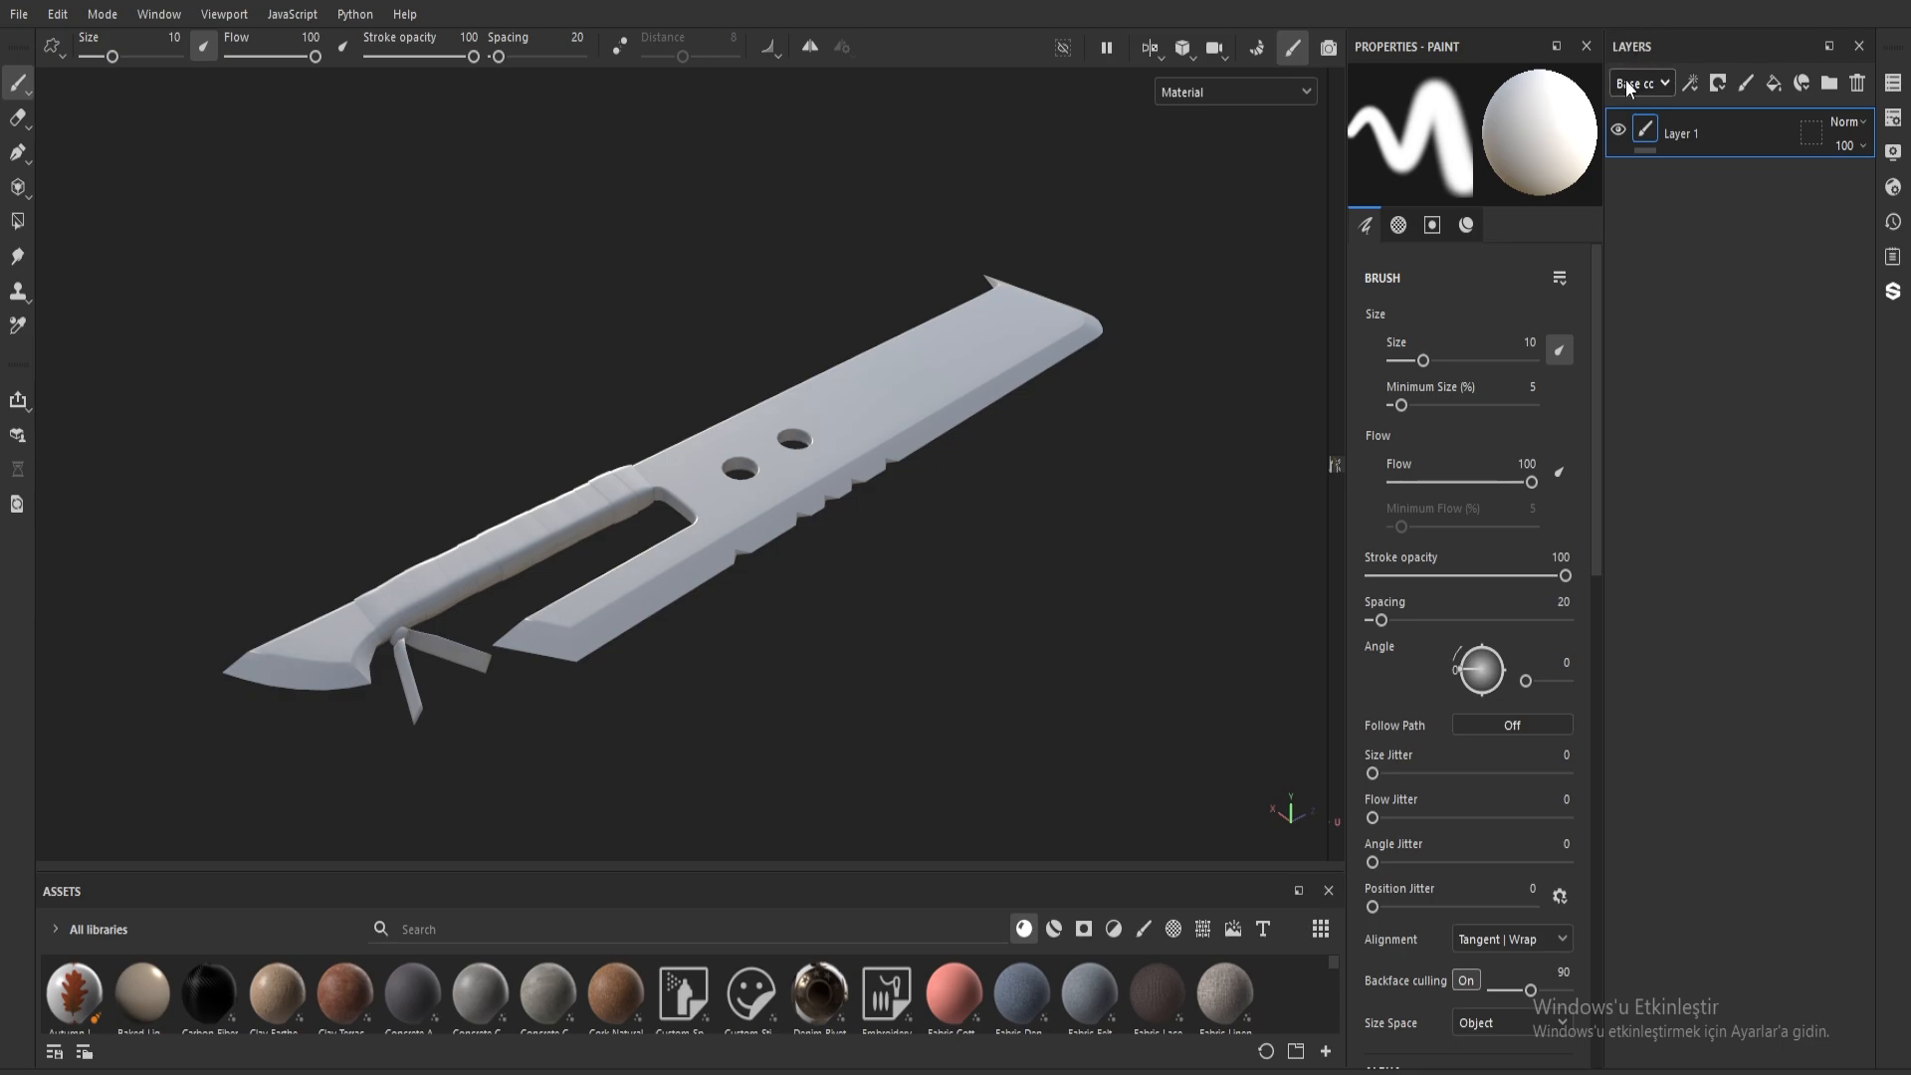
left_click(1747, 85)
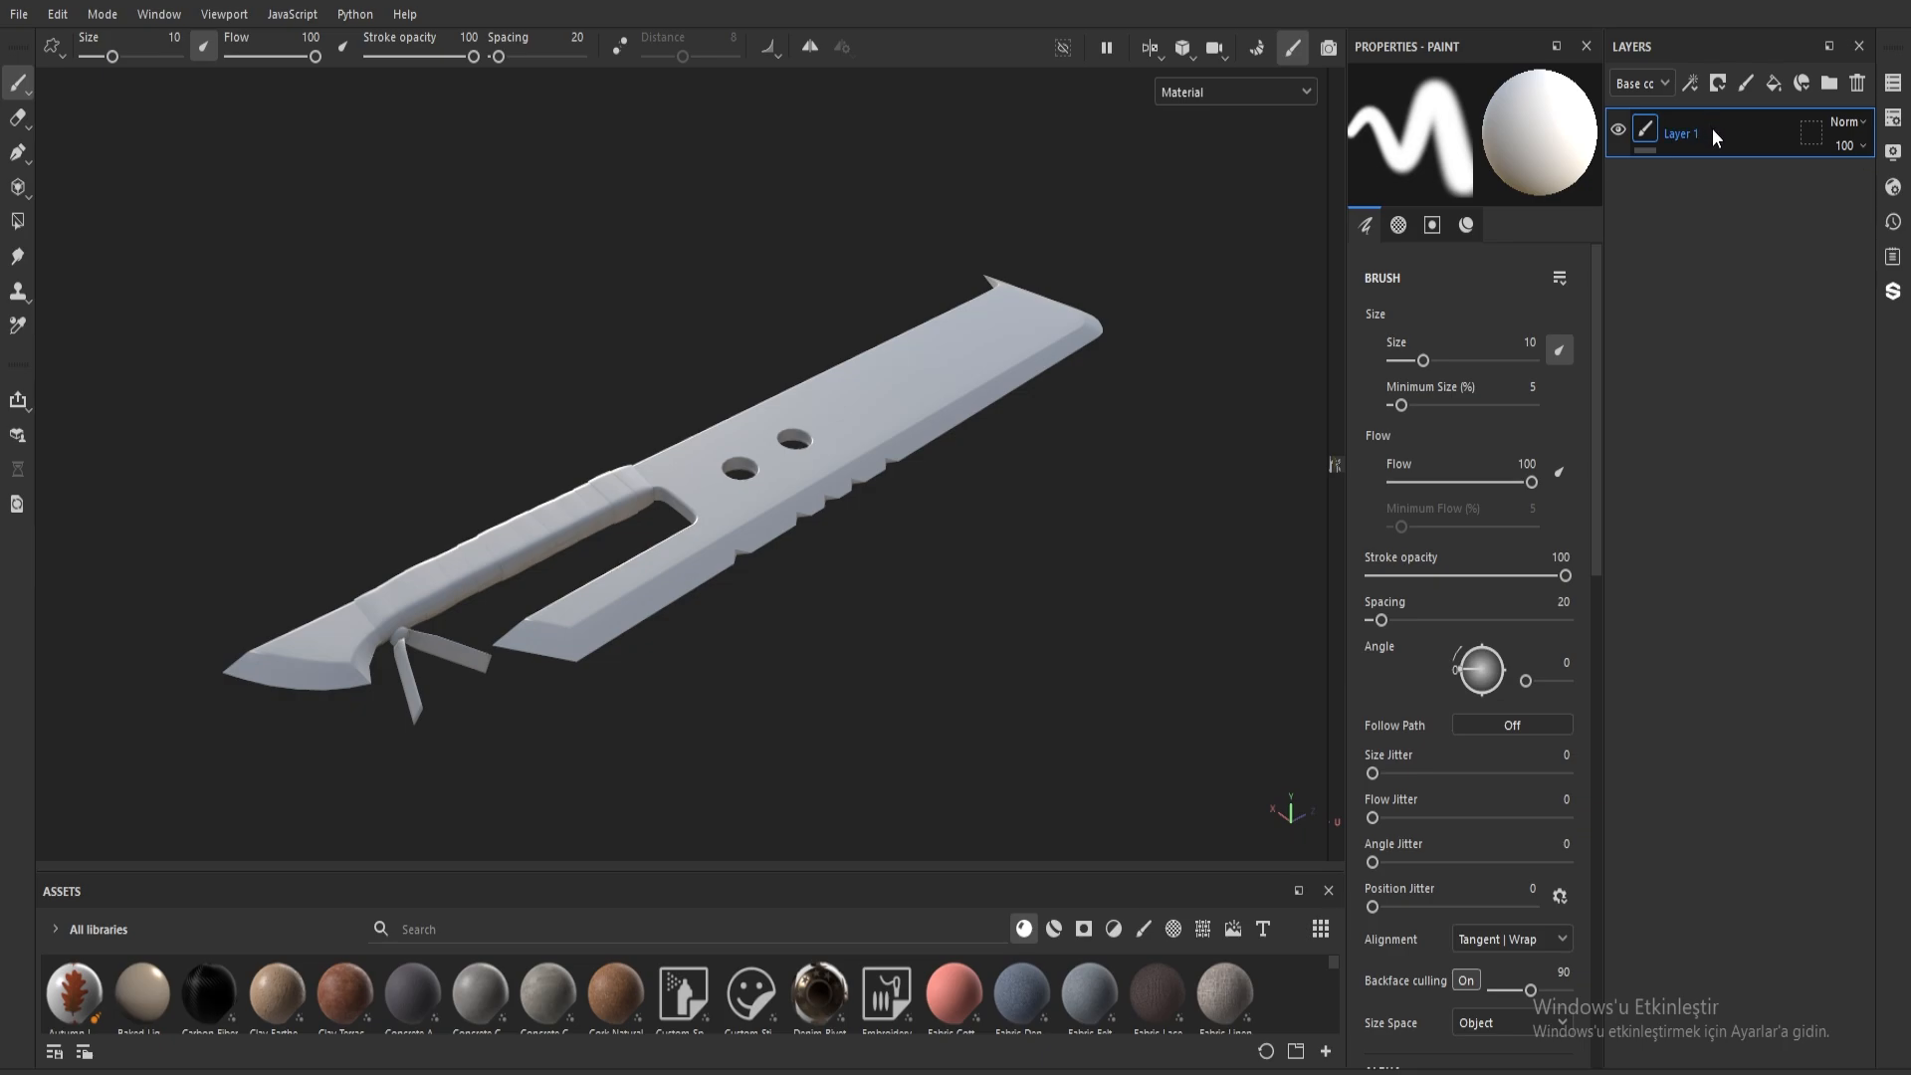
key("Delete")
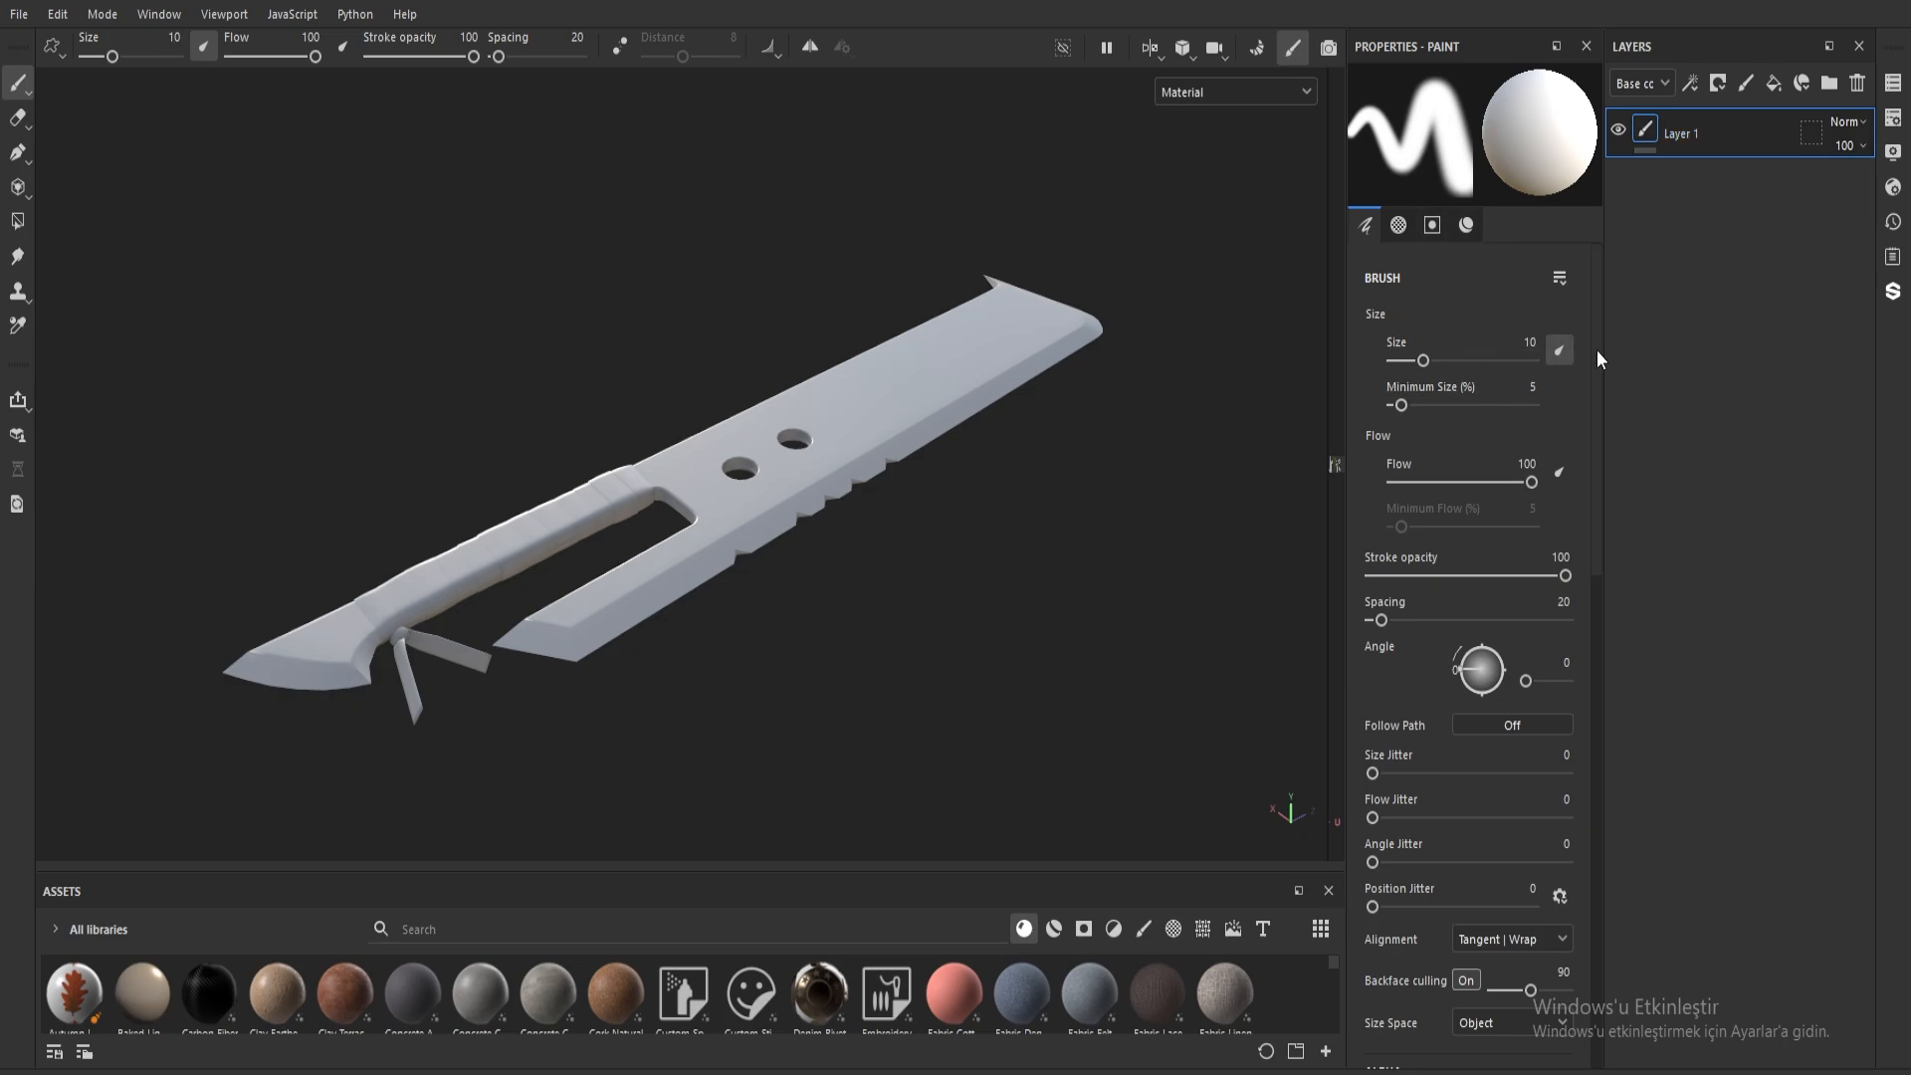
mouse_move(1596, 349)
left_mouse_down()
mouse_move(1626, 809)
mouse_move(1610, 301)
left_mouse_up()
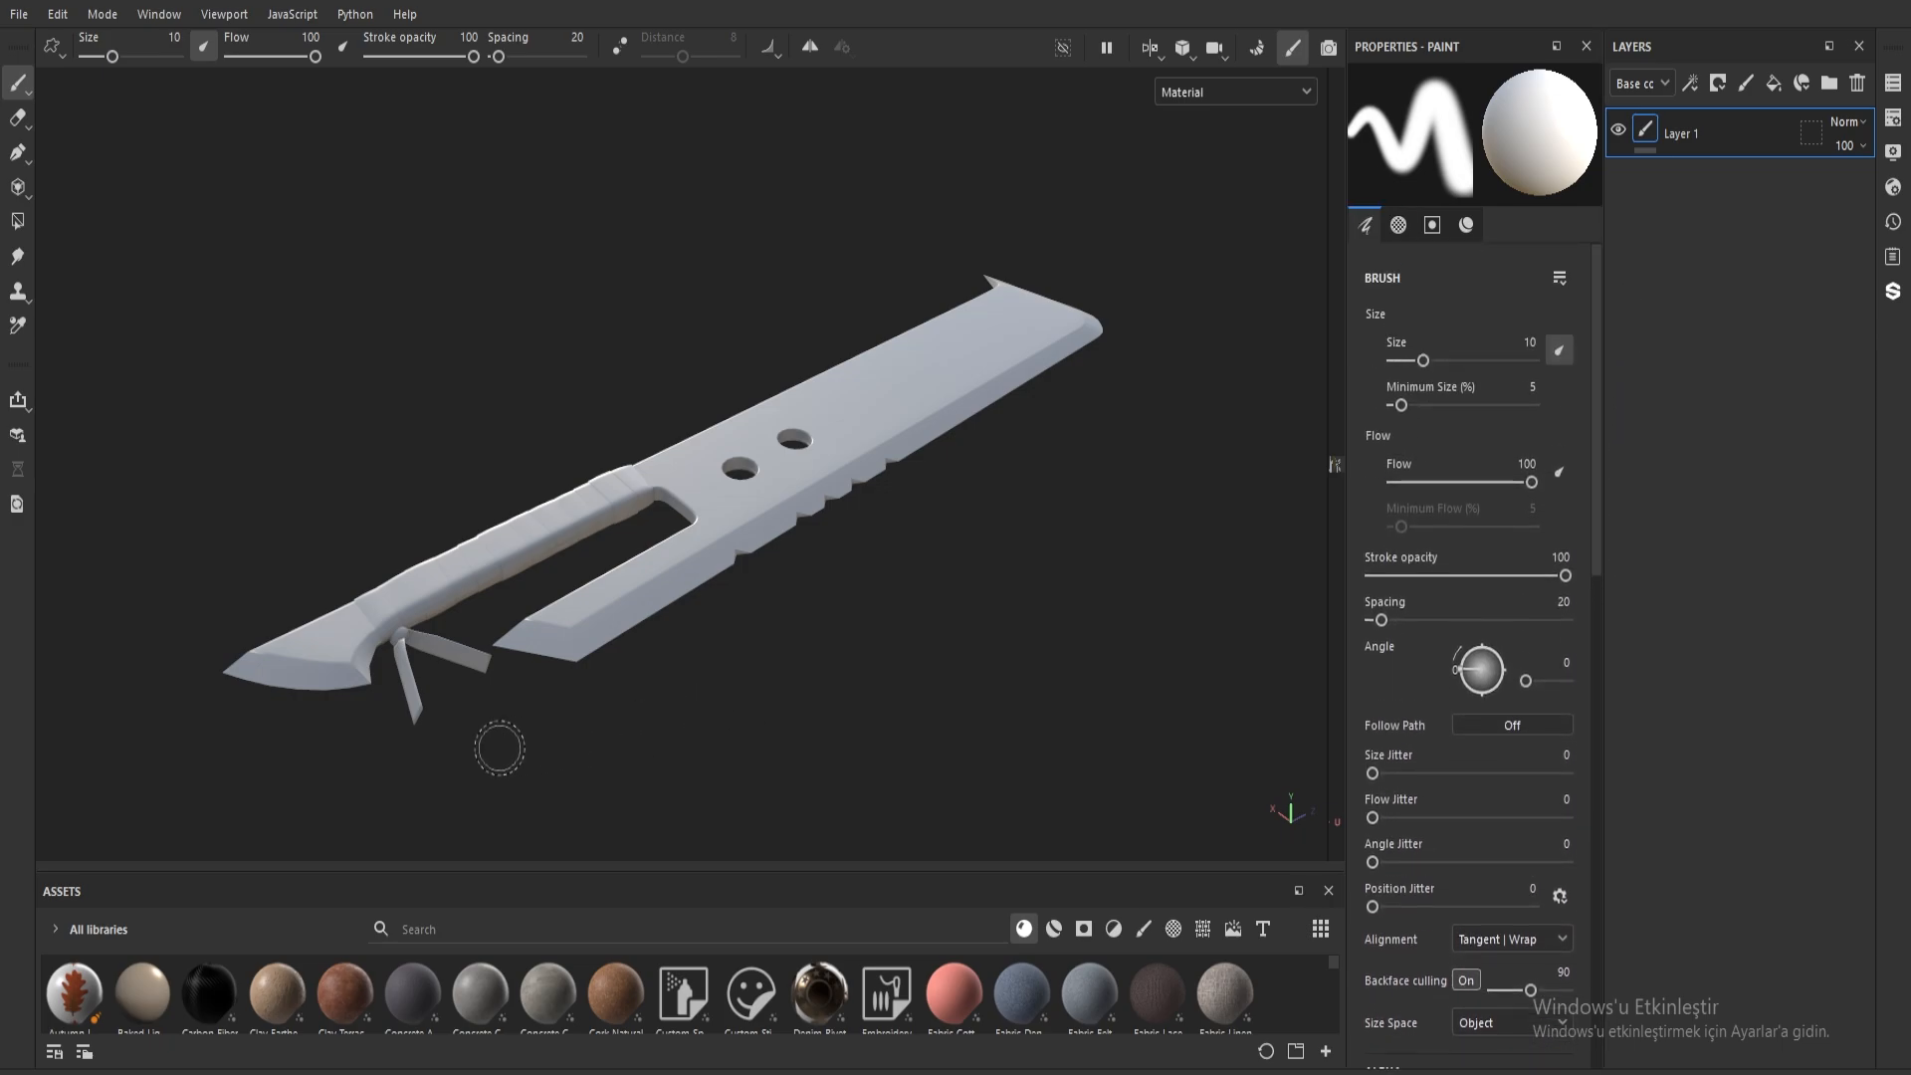
Step: Paint a freehand test stroke across the blade with the default white brush and undo it
left_click_drag(906, 339, 793, 448, "alt")
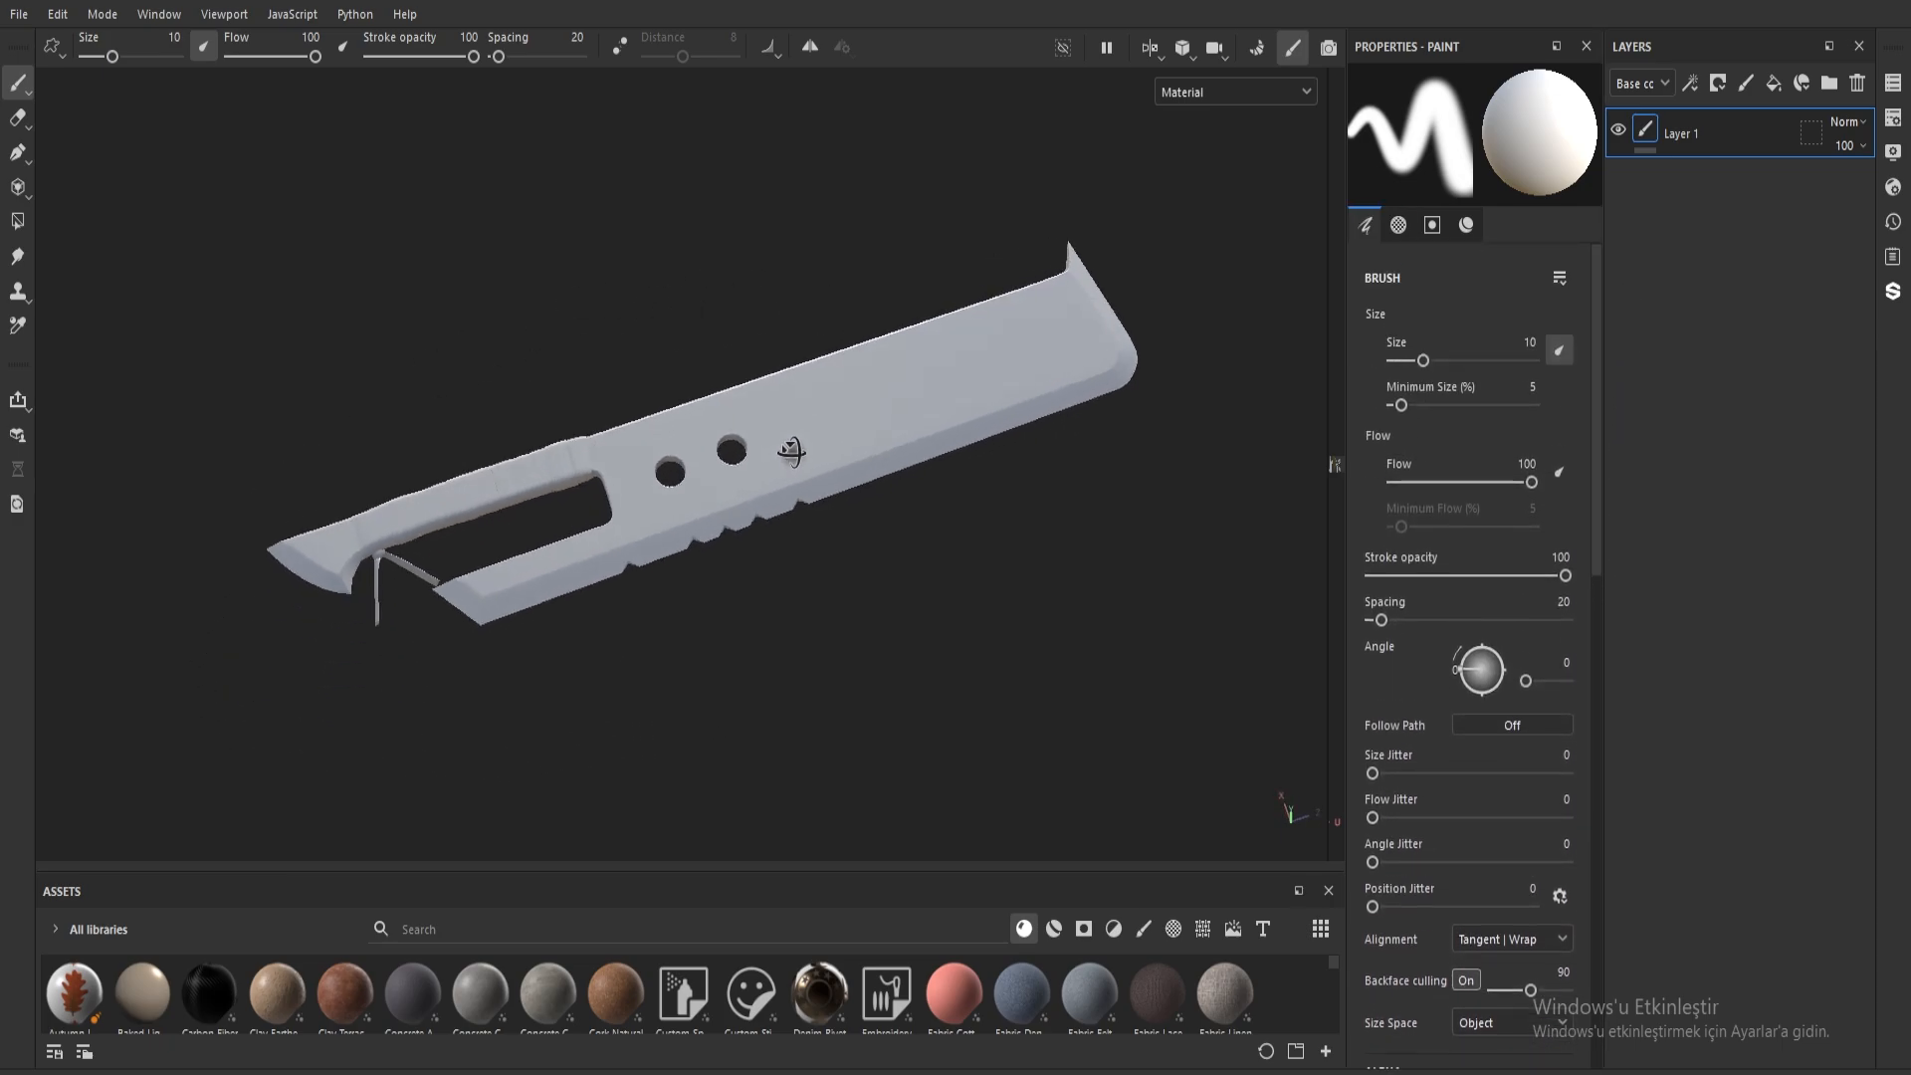
right_click_drag(911, 326, 844, 471, "alt")
middle_click_drag(844, 471, 866, 413, "alt")
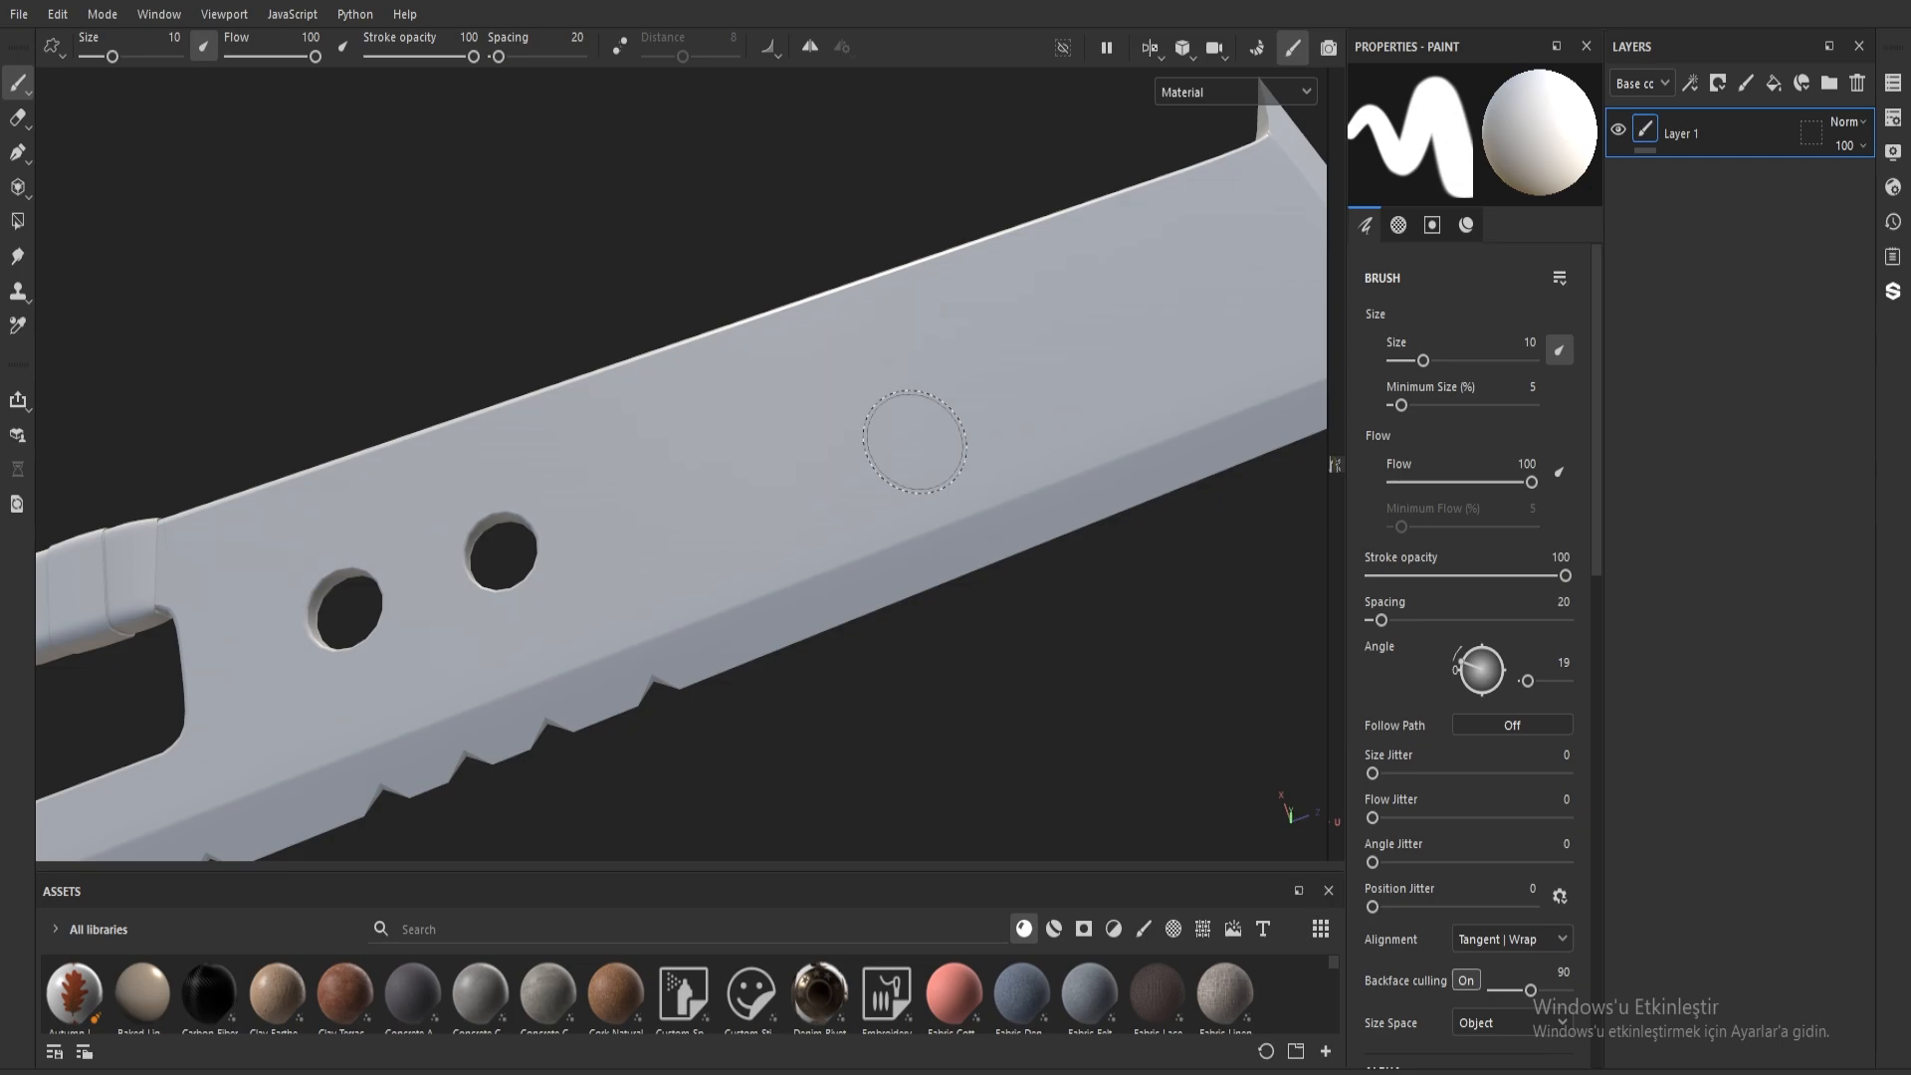
mouse_move(579, 633)
left_mouse_down()
mouse_move(567, 618)
mouse_move(1160, 324)
mouse_move(896, 533)
mouse_move(525, 532)
mouse_move(546, 686)
left_mouse_up()
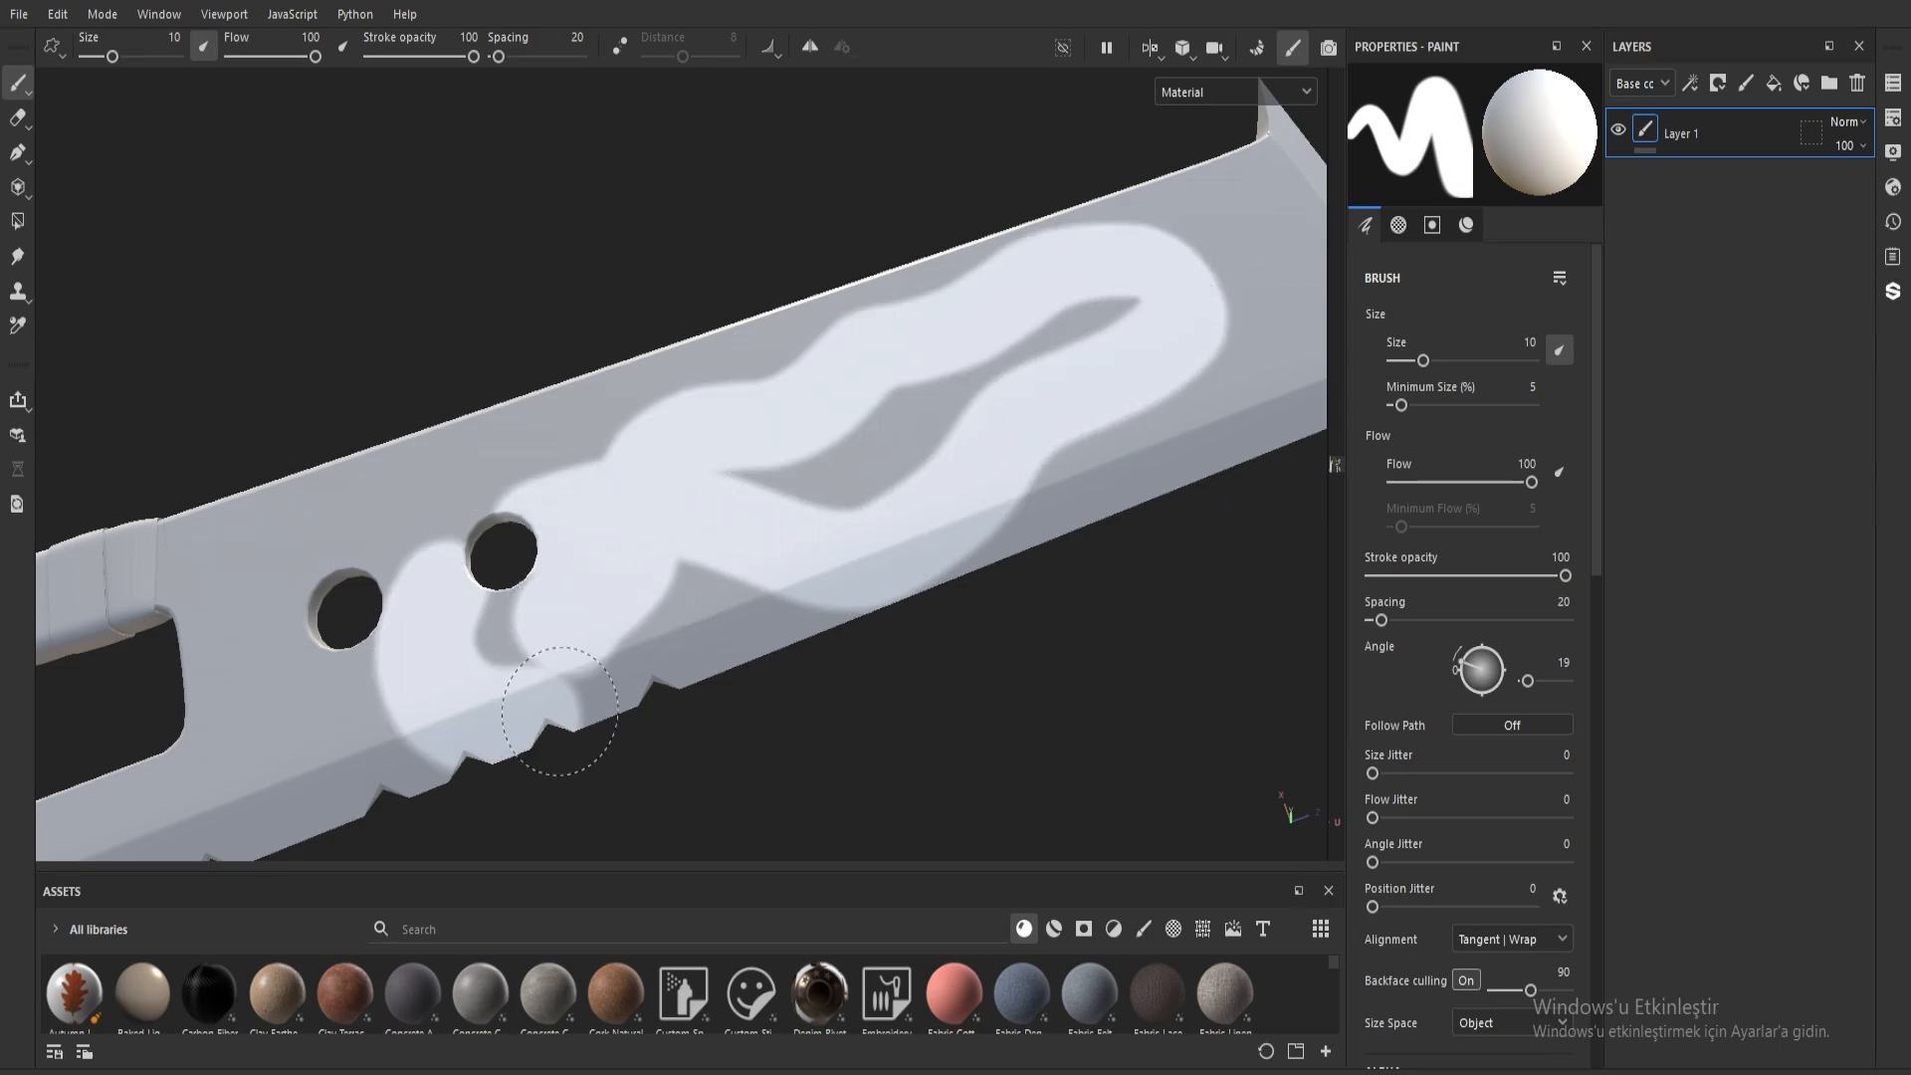
key("ctrl+z")
Step: Set the brush material's base color to bright red and paint a test stroke along the blade
left_click_drag(1596, 282, 1579, 695)
scroll(1455, 553, "down", 2)
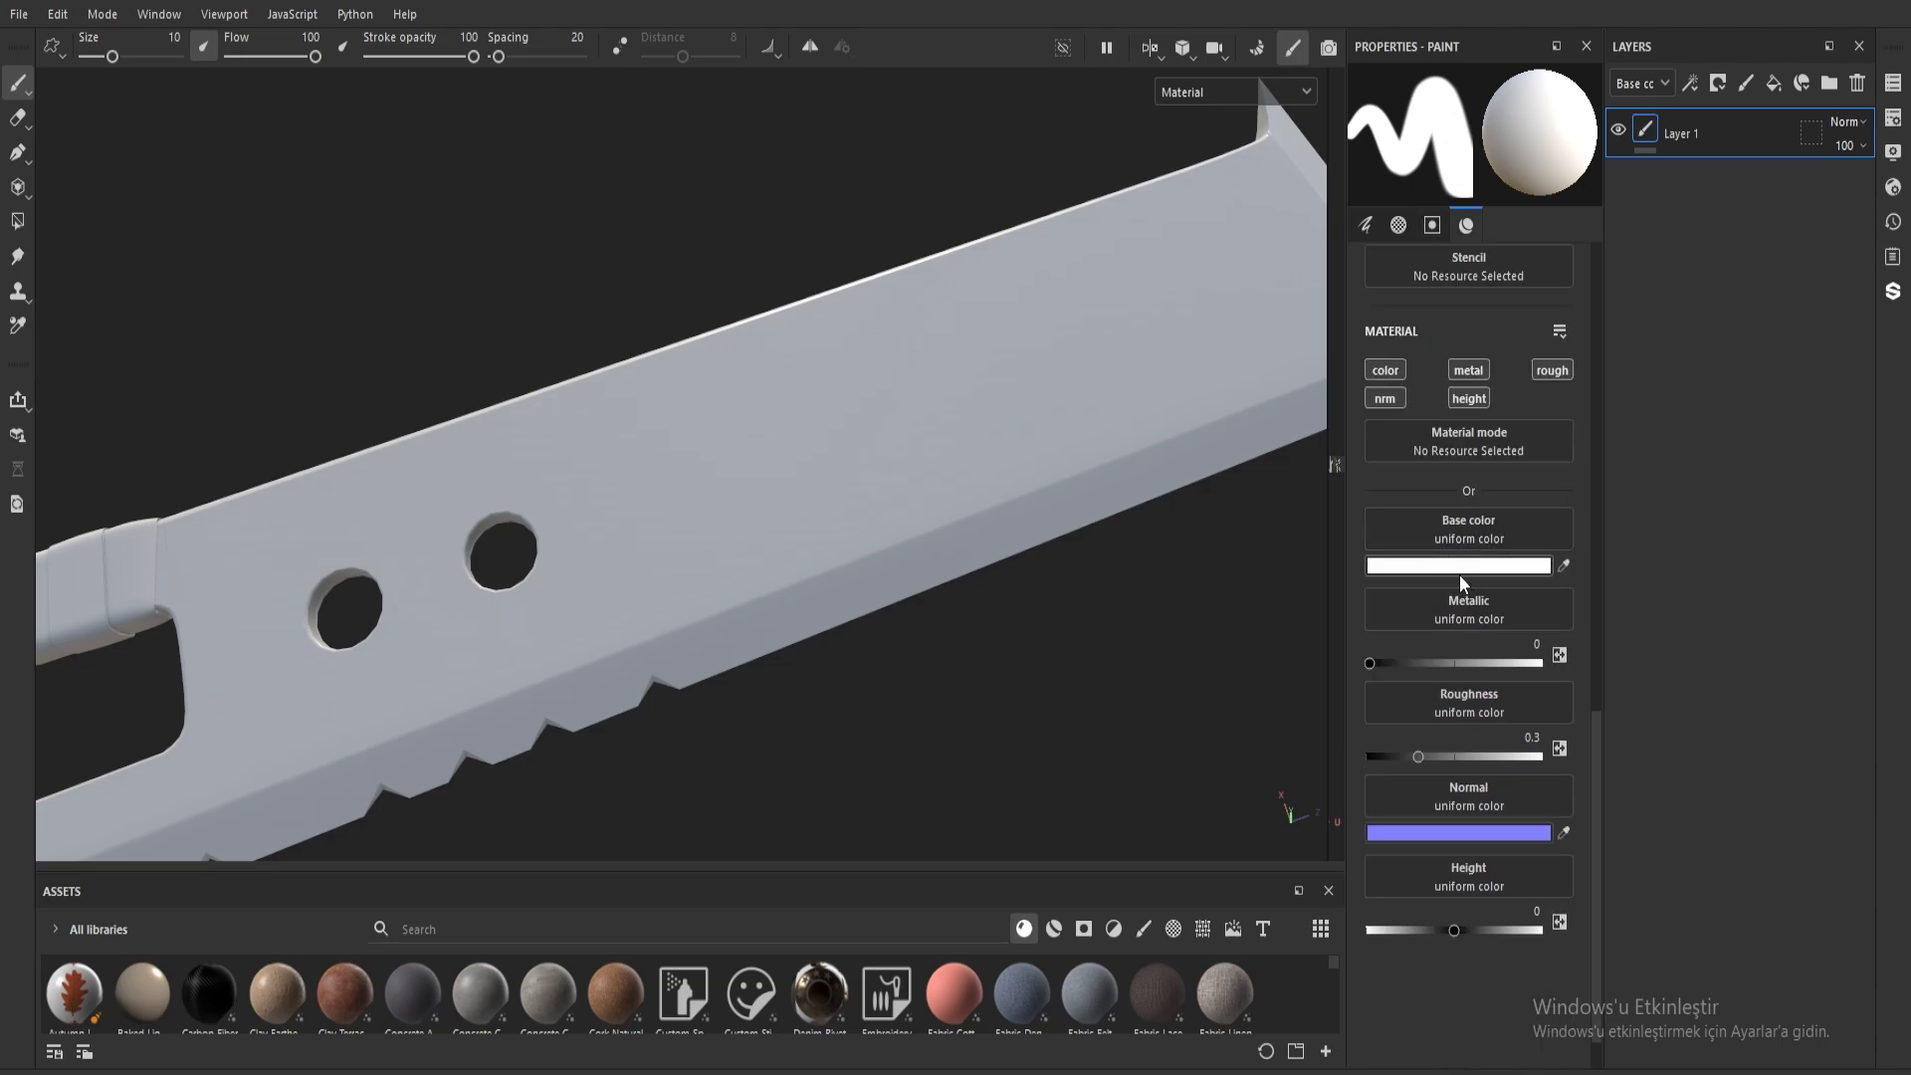
left_click(1459, 572)
left_click_drag(1597, 791, 1624, 762)
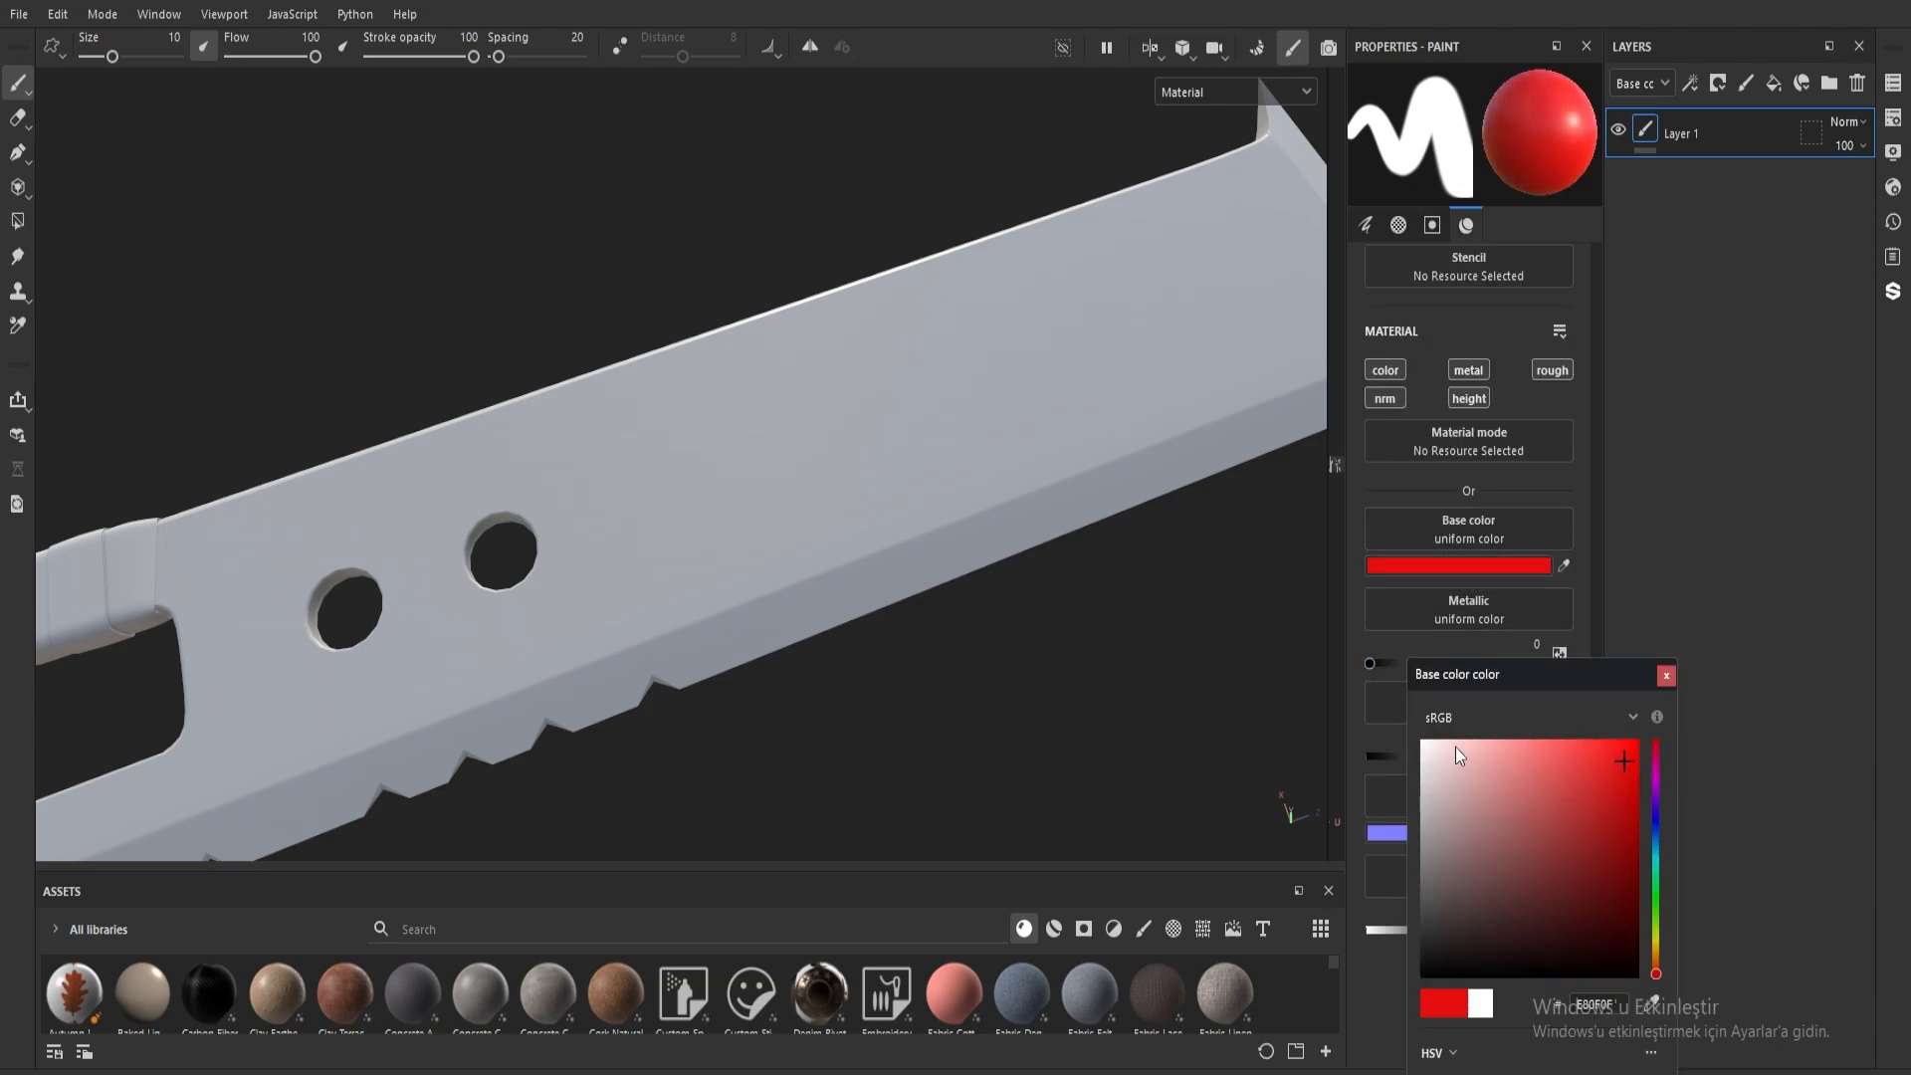
mouse_move(1176, 261)
left_mouse_down()
mouse_move(985, 428)
mouse_move(513, 645)
left_mouse_up()
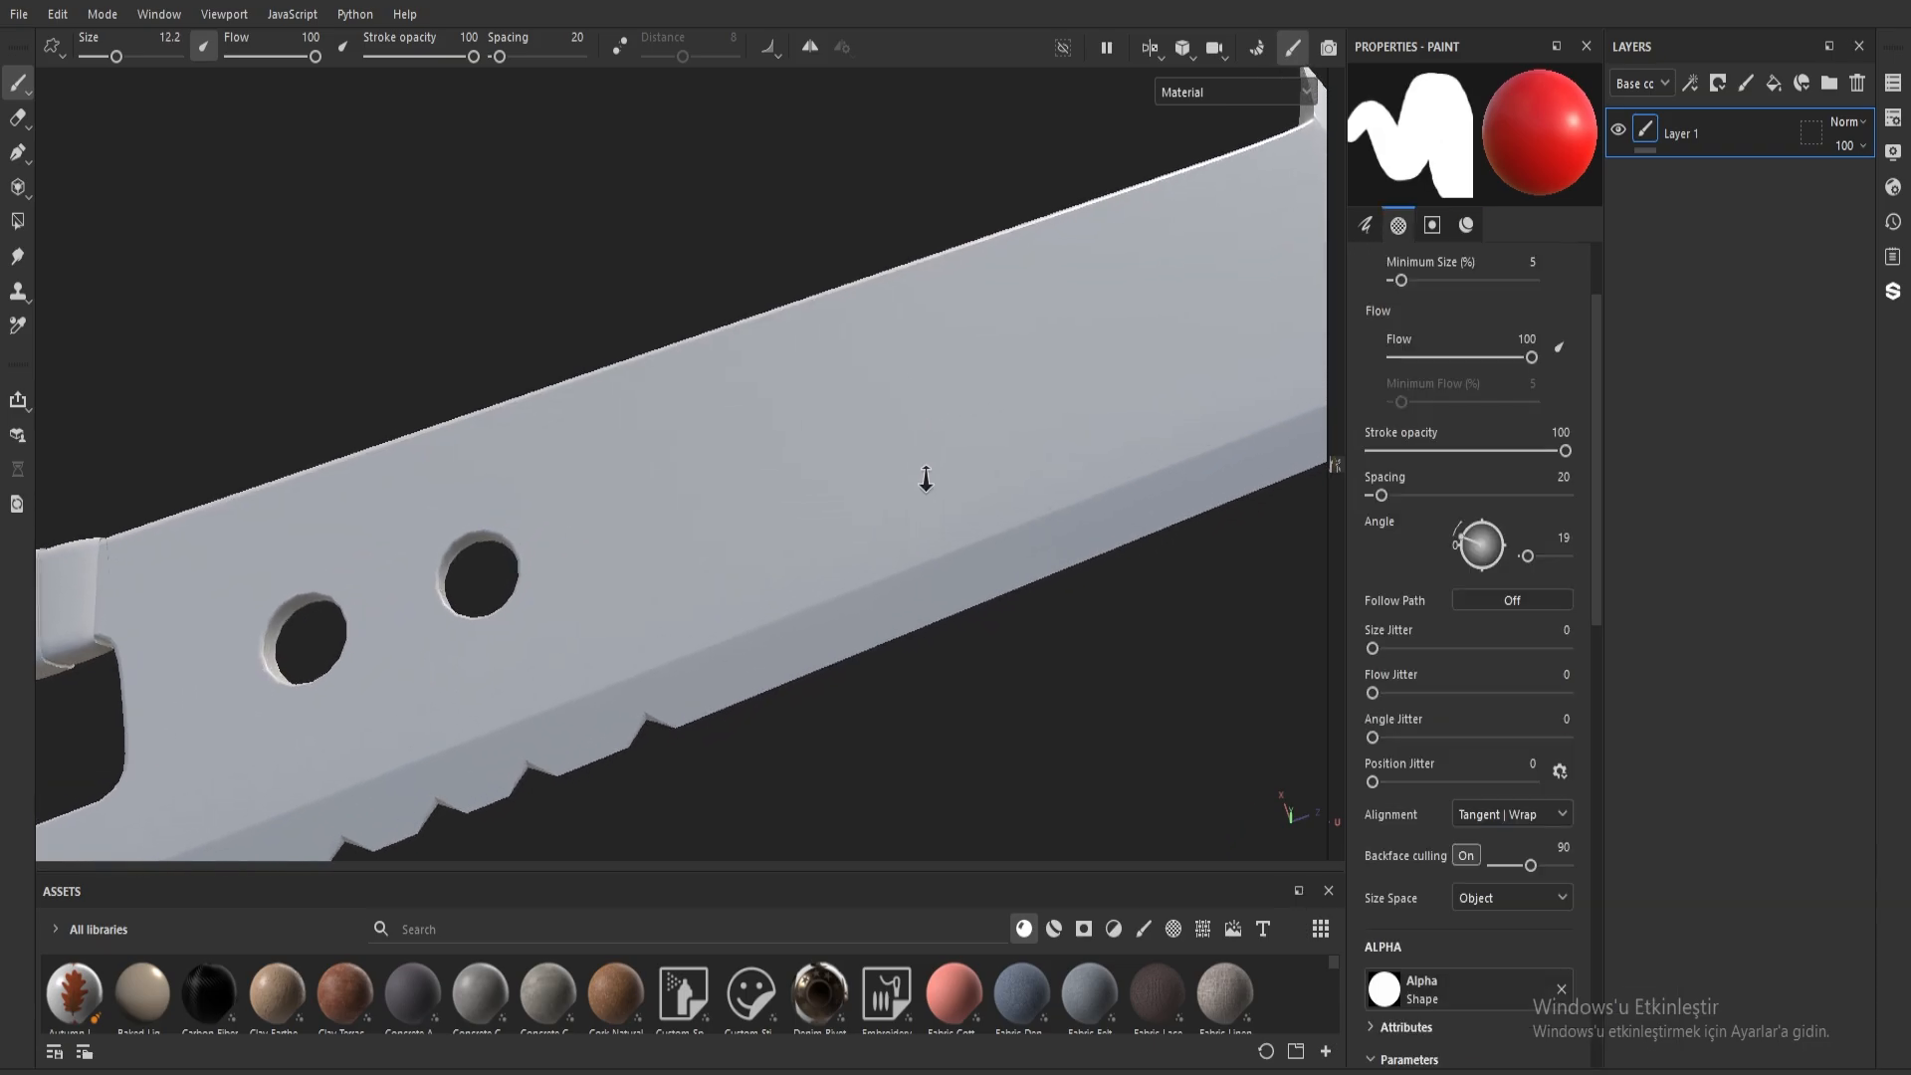
Step: Paint a red test stroke on the blade at full flow and another with the flow set to 11
mouse_move(926, 479)
right_mouse_down("alt")
mouse_move(946, 354)
mouse_move(877, 503)
right_mouse_up("alt")
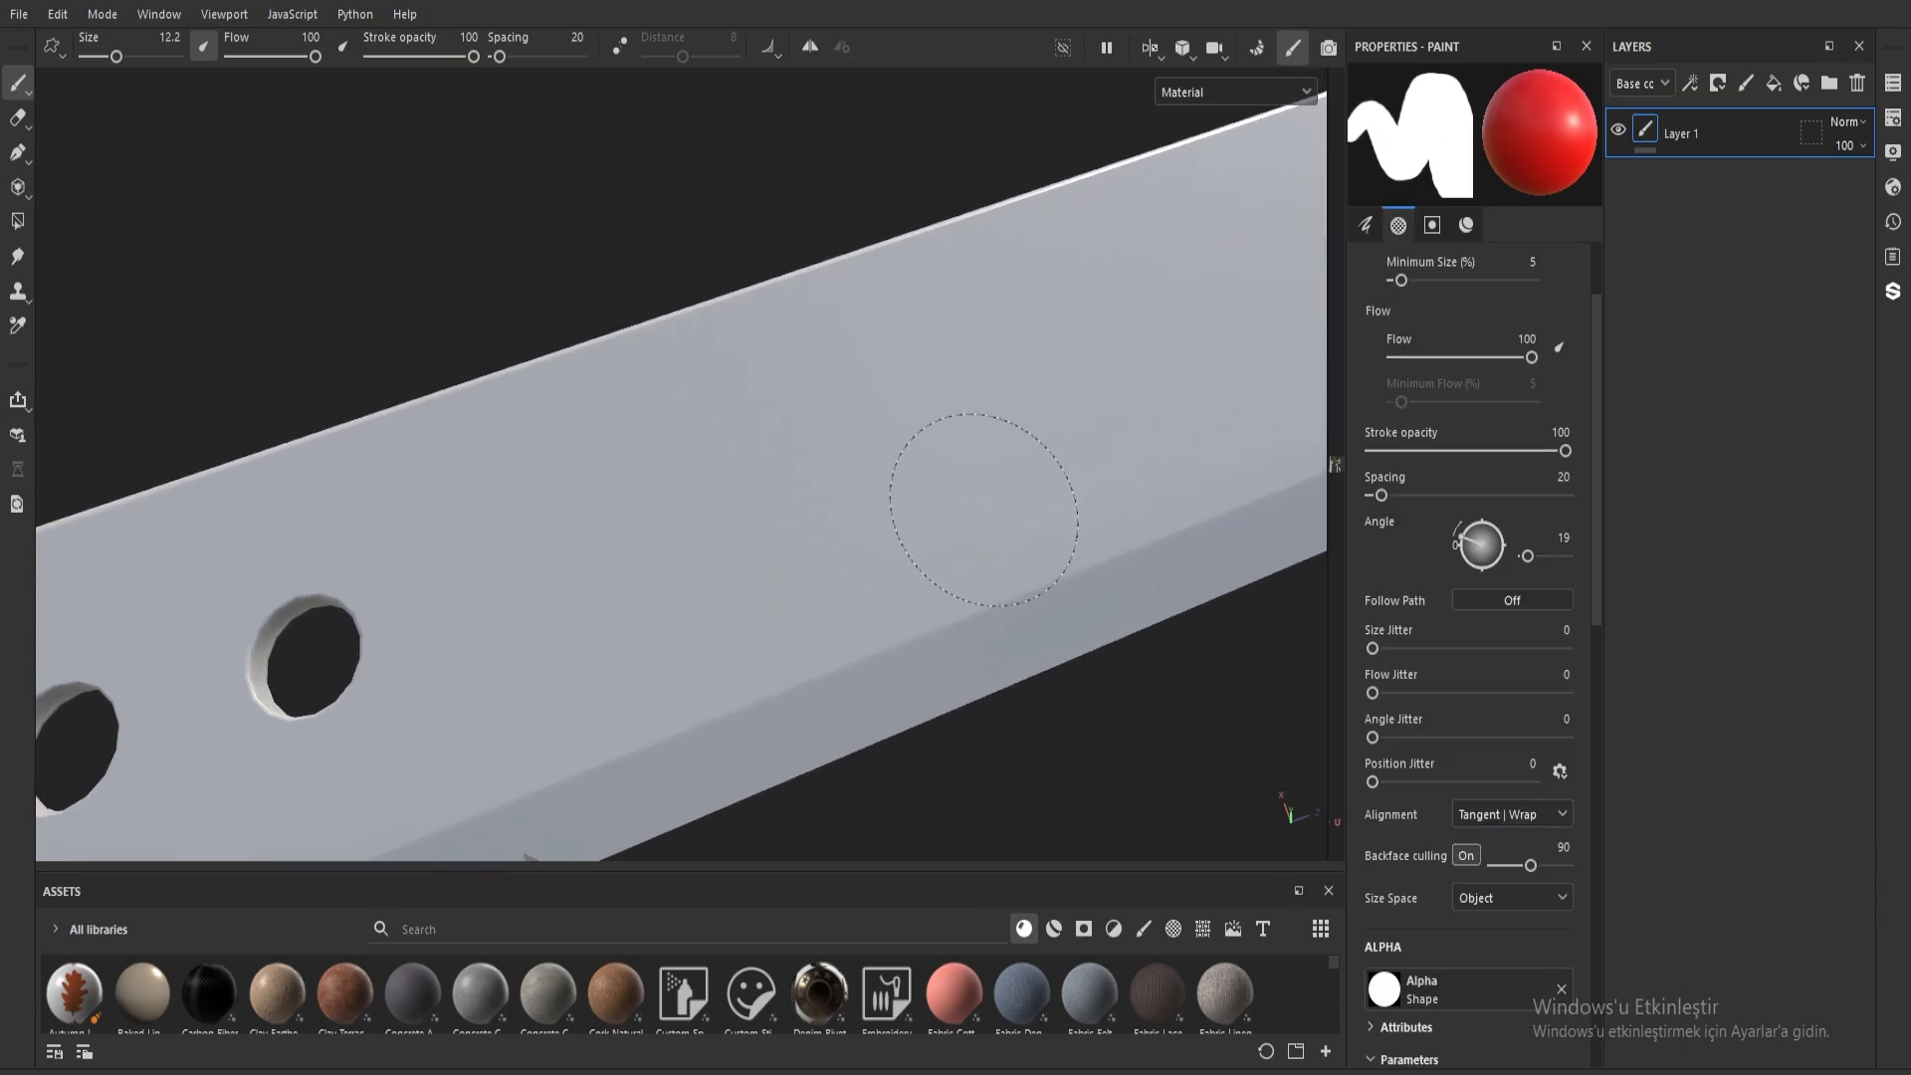
left_click_drag(904, 870, 875, 577)
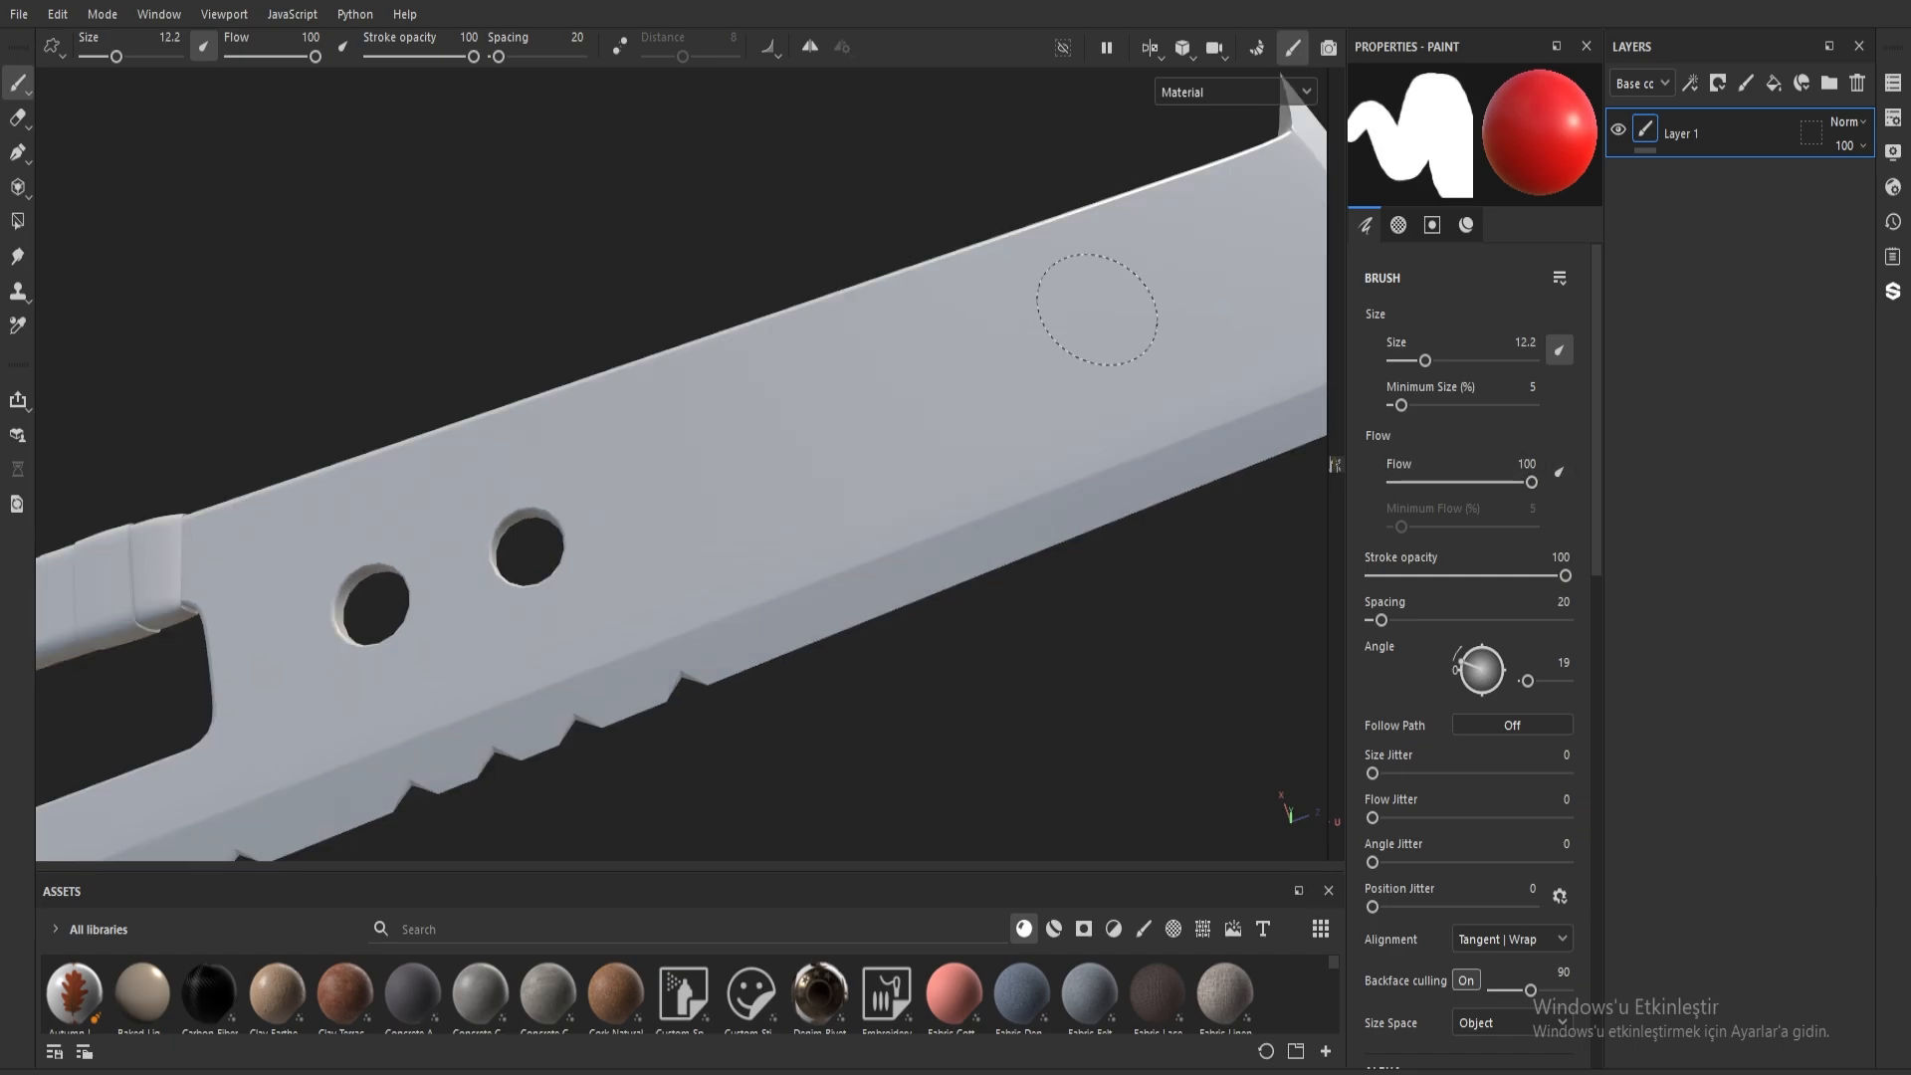
mouse_move(1211, 258)
left_mouse_down()
mouse_move(1117, 312)
mouse_move(945, 475)
left_mouse_up()
left_click_drag(1531, 482, 1407, 483)
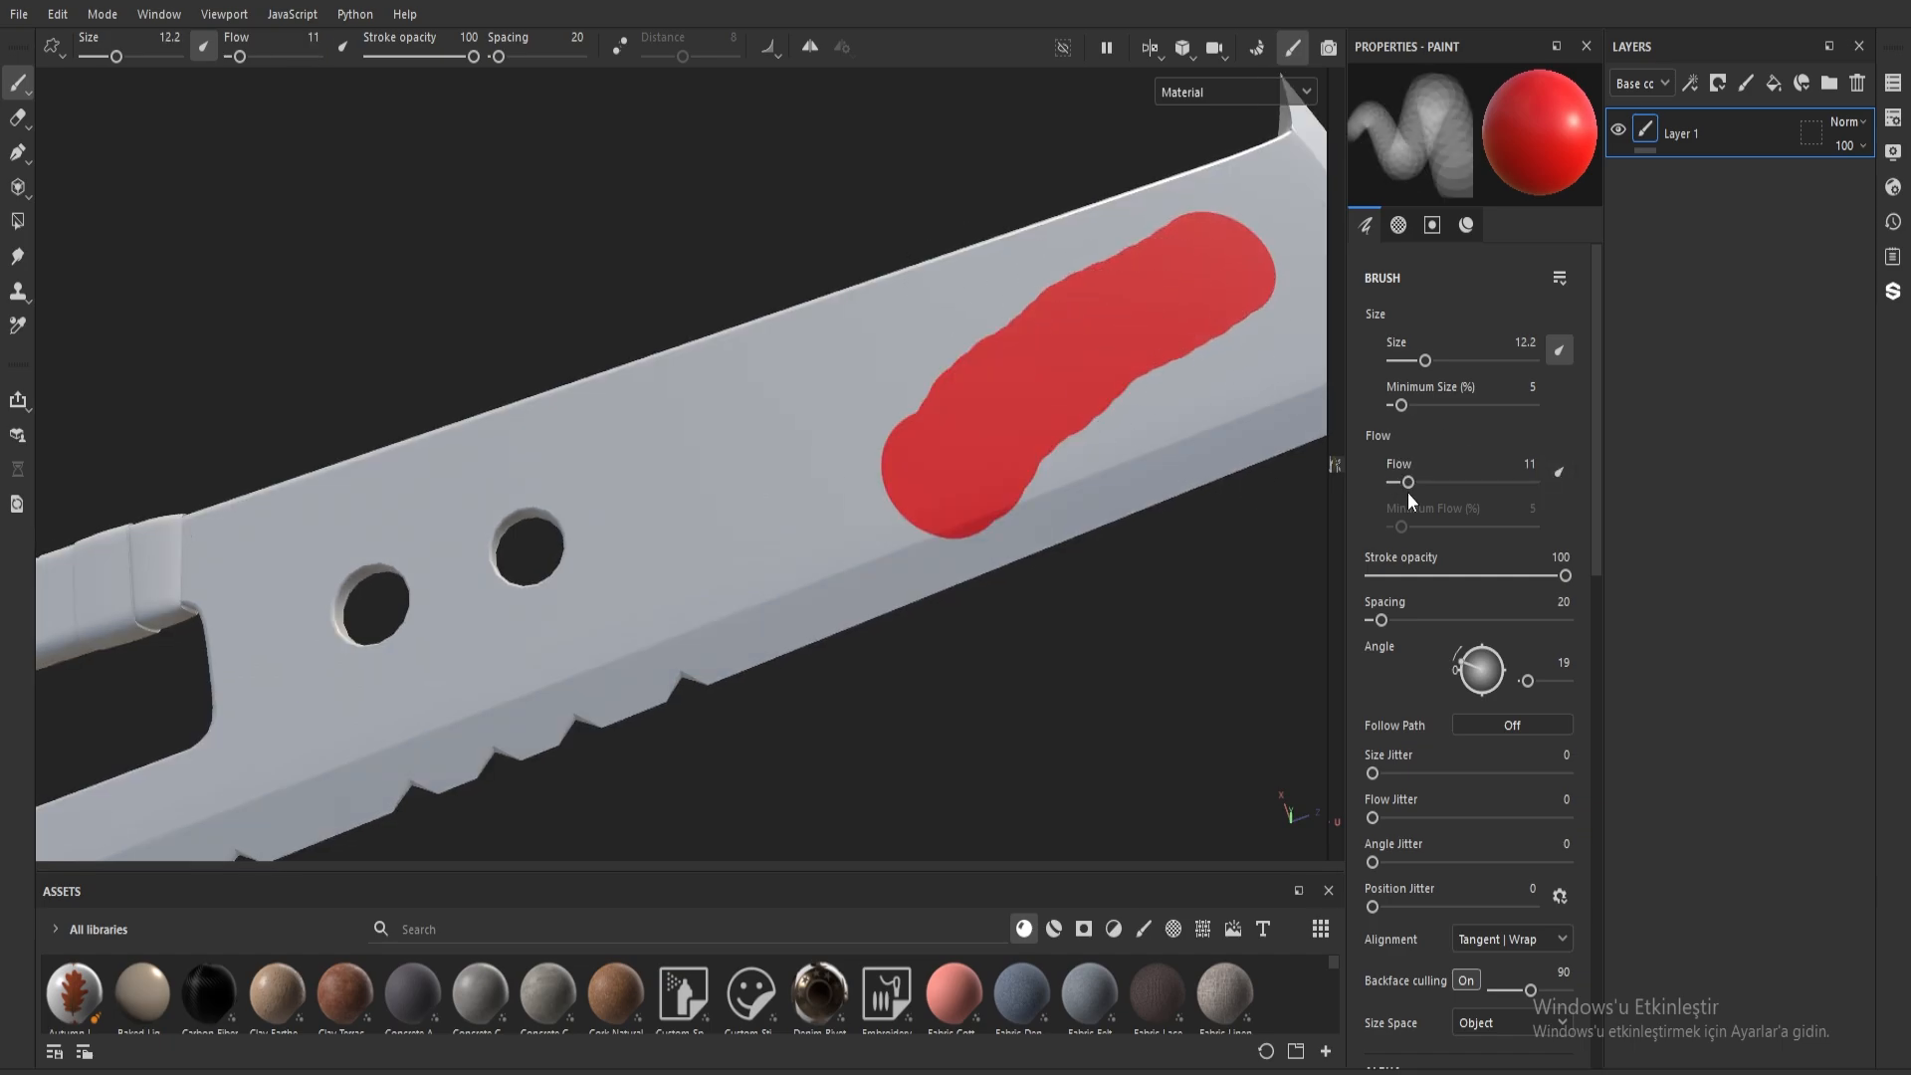
mouse_move(865, 344)
left_mouse_down()
mouse_move(607, 587)
mouse_move(664, 568)
left_mouse_up()
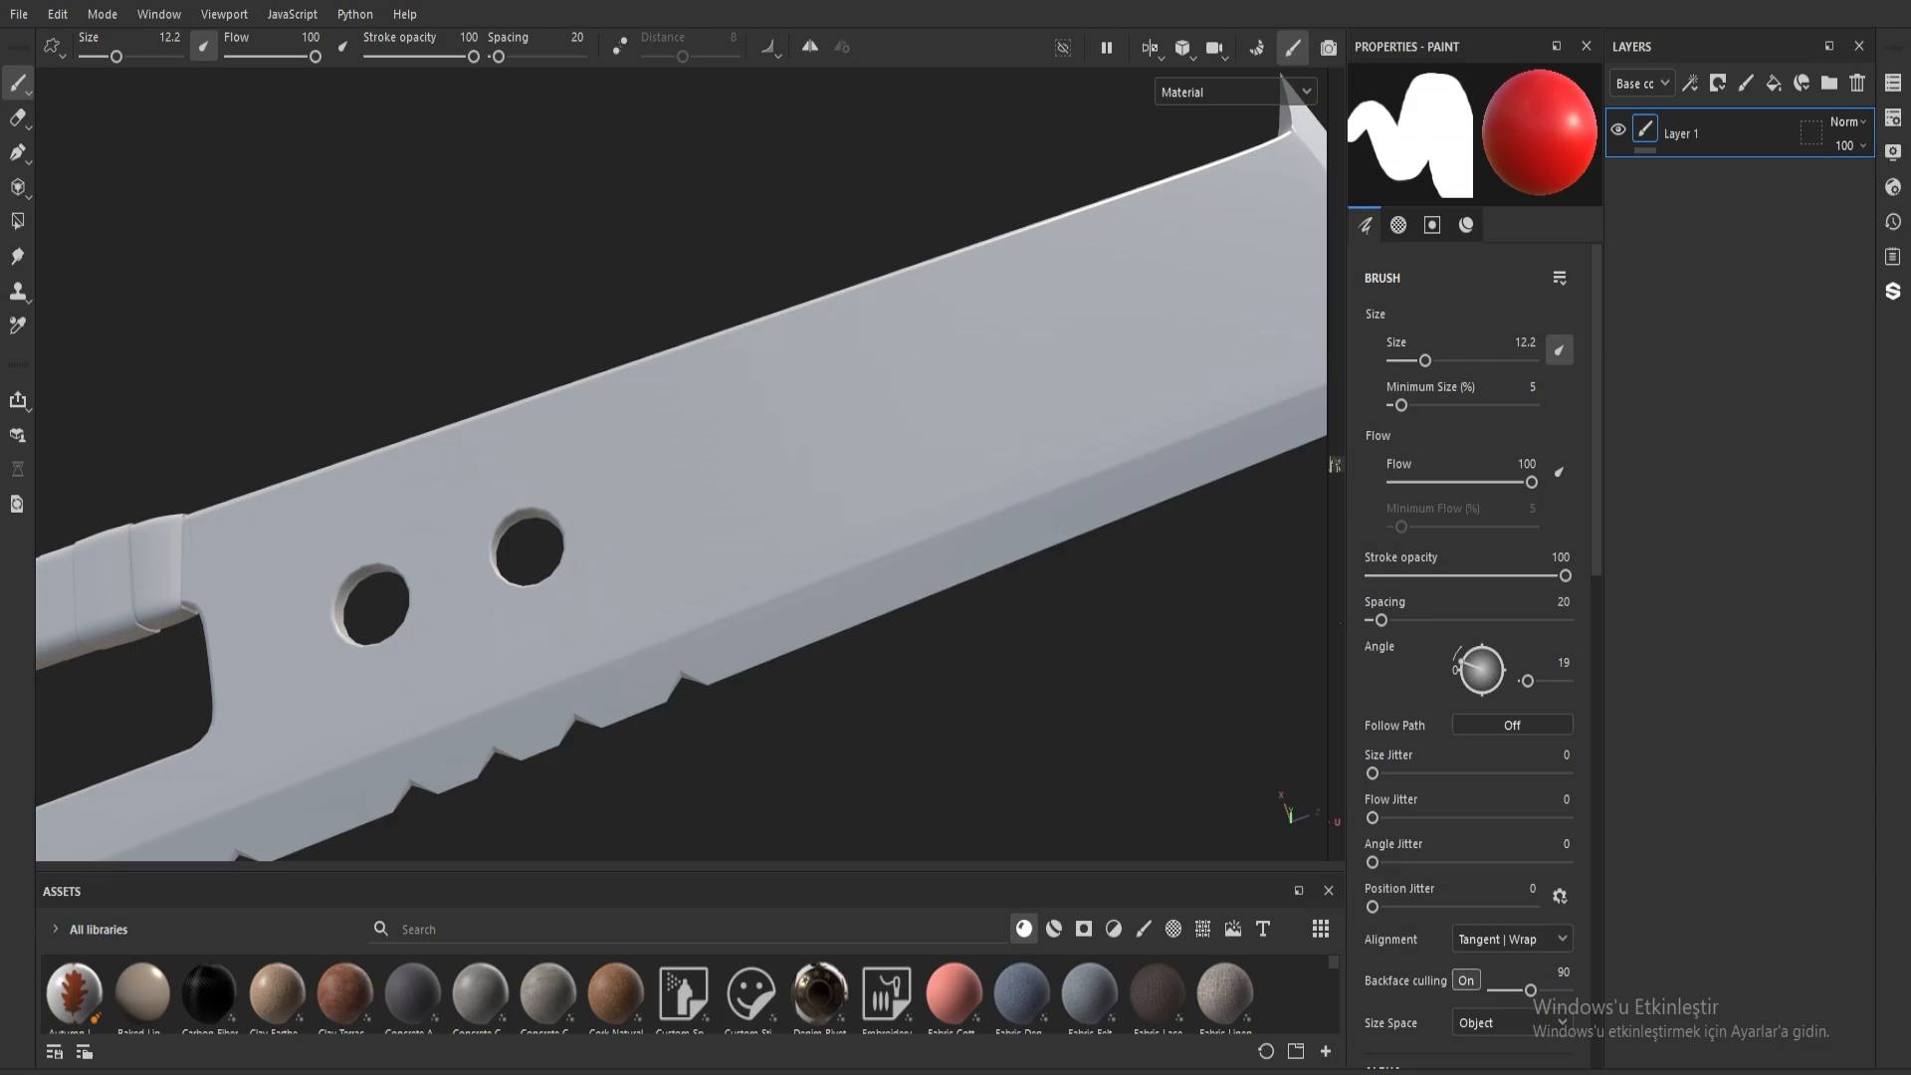
Step: Paint comparison strokes along the blade with the brush spacing at 20, 153 and 71
left_click_drag(1244, 239, 895, 448)
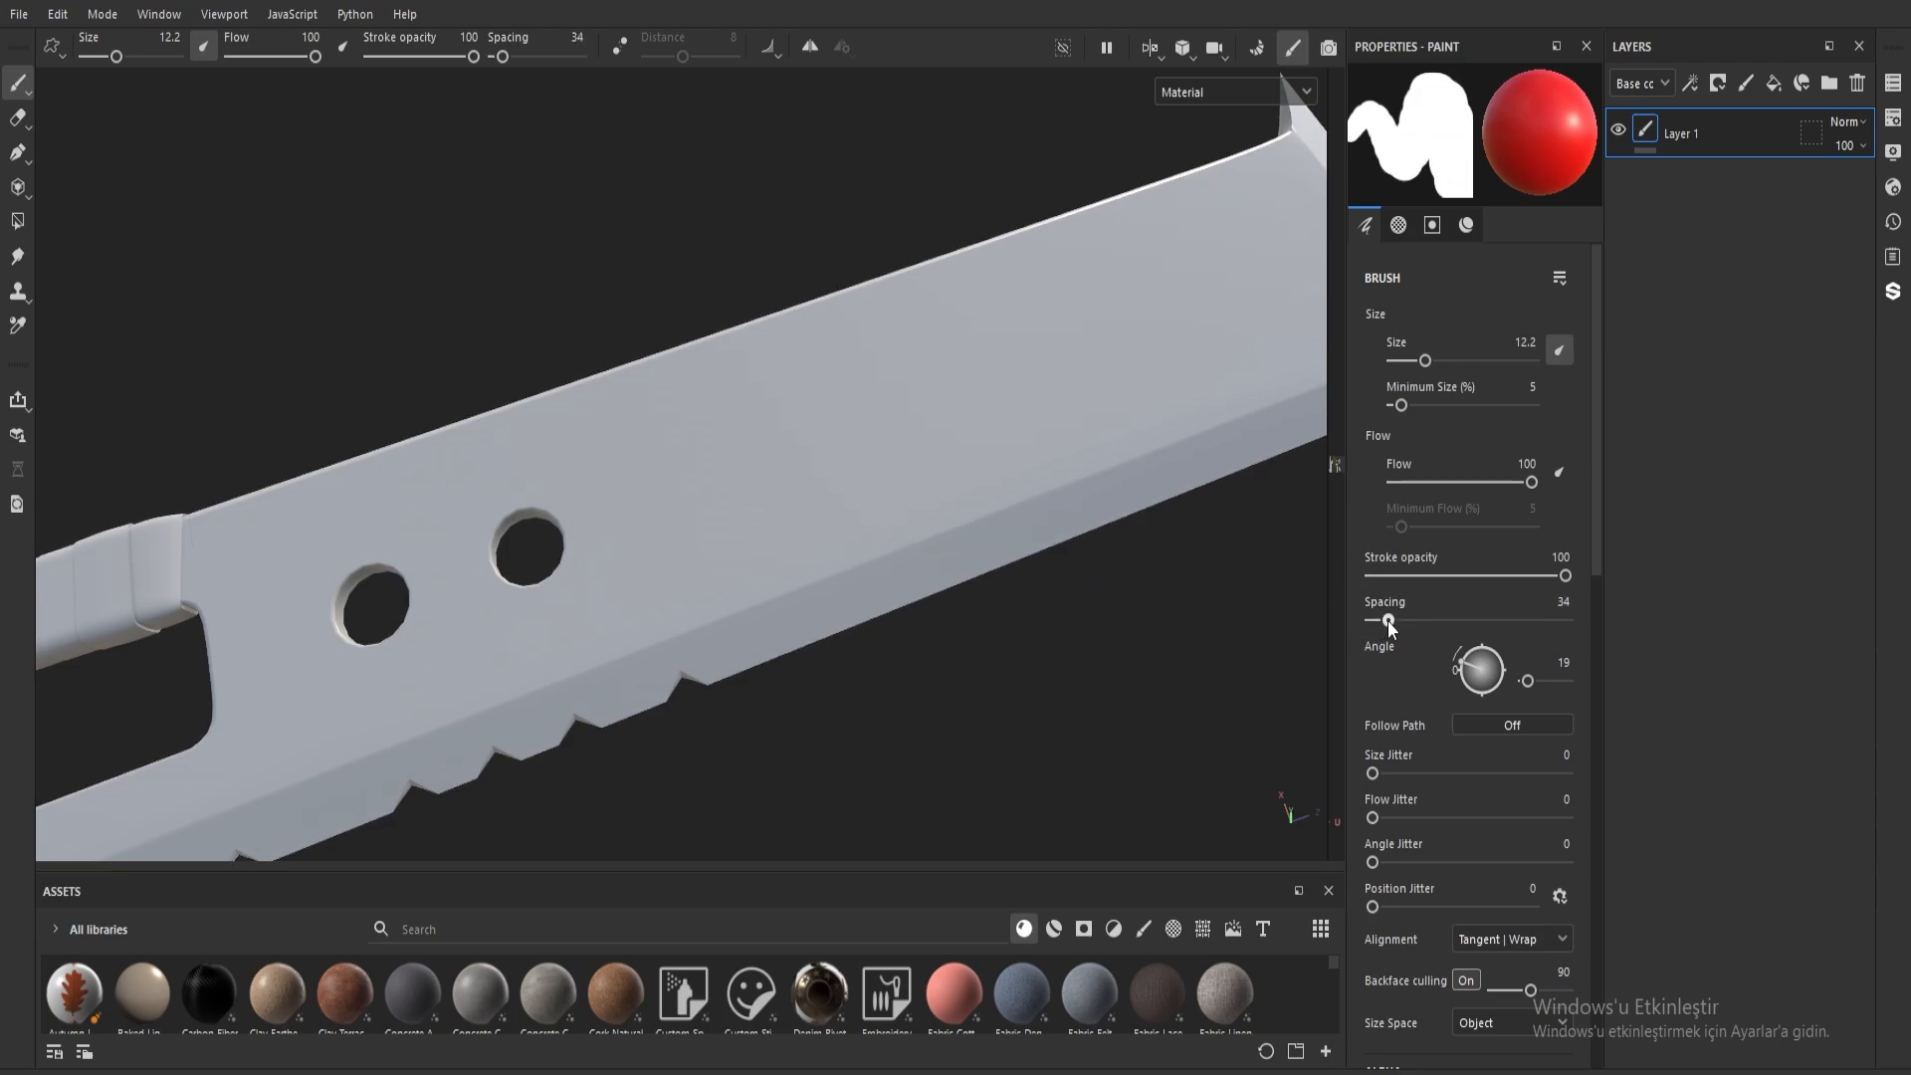
left_click_drag(1388, 621, 1446, 620)
left_click_drag(1266, 225, 415, 694)
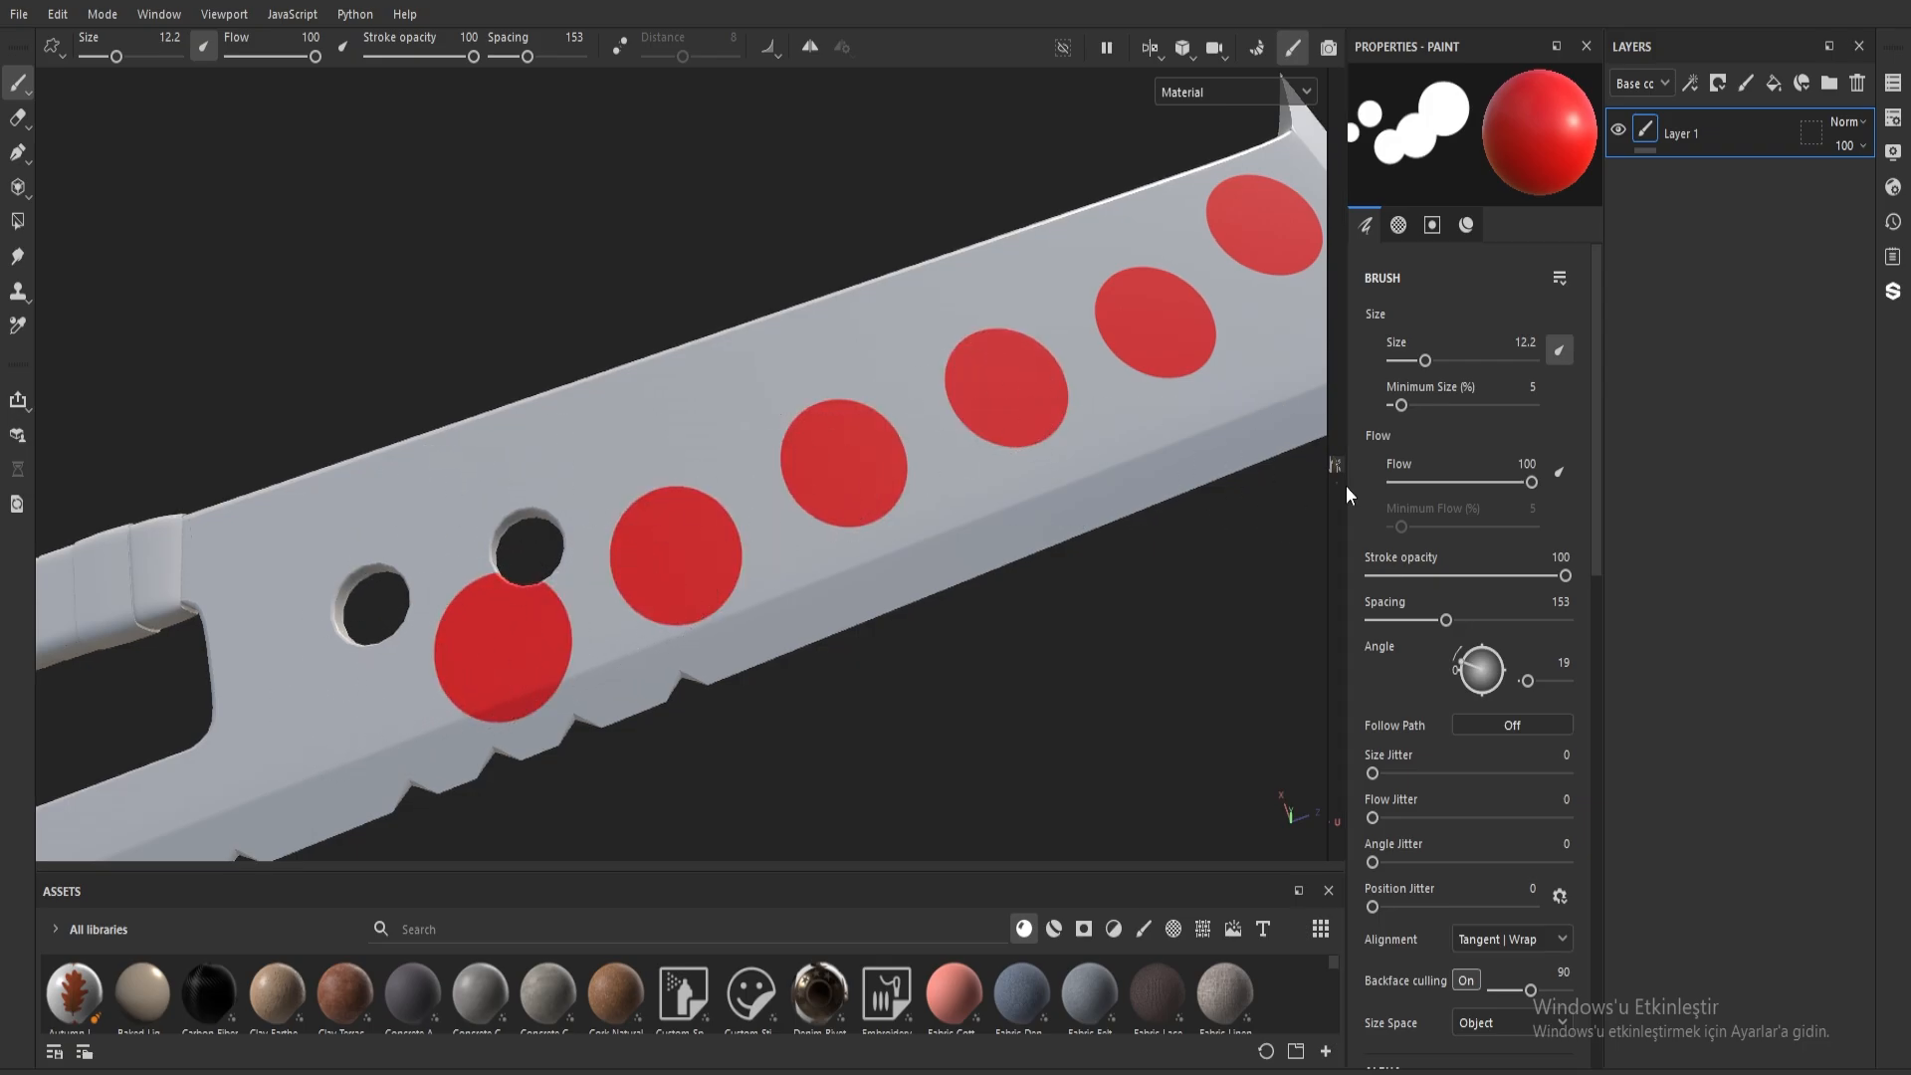
key("ctrl+z")
left_click_drag(1446, 620, 1406, 631)
left_click_drag(1231, 239, 1033, 341)
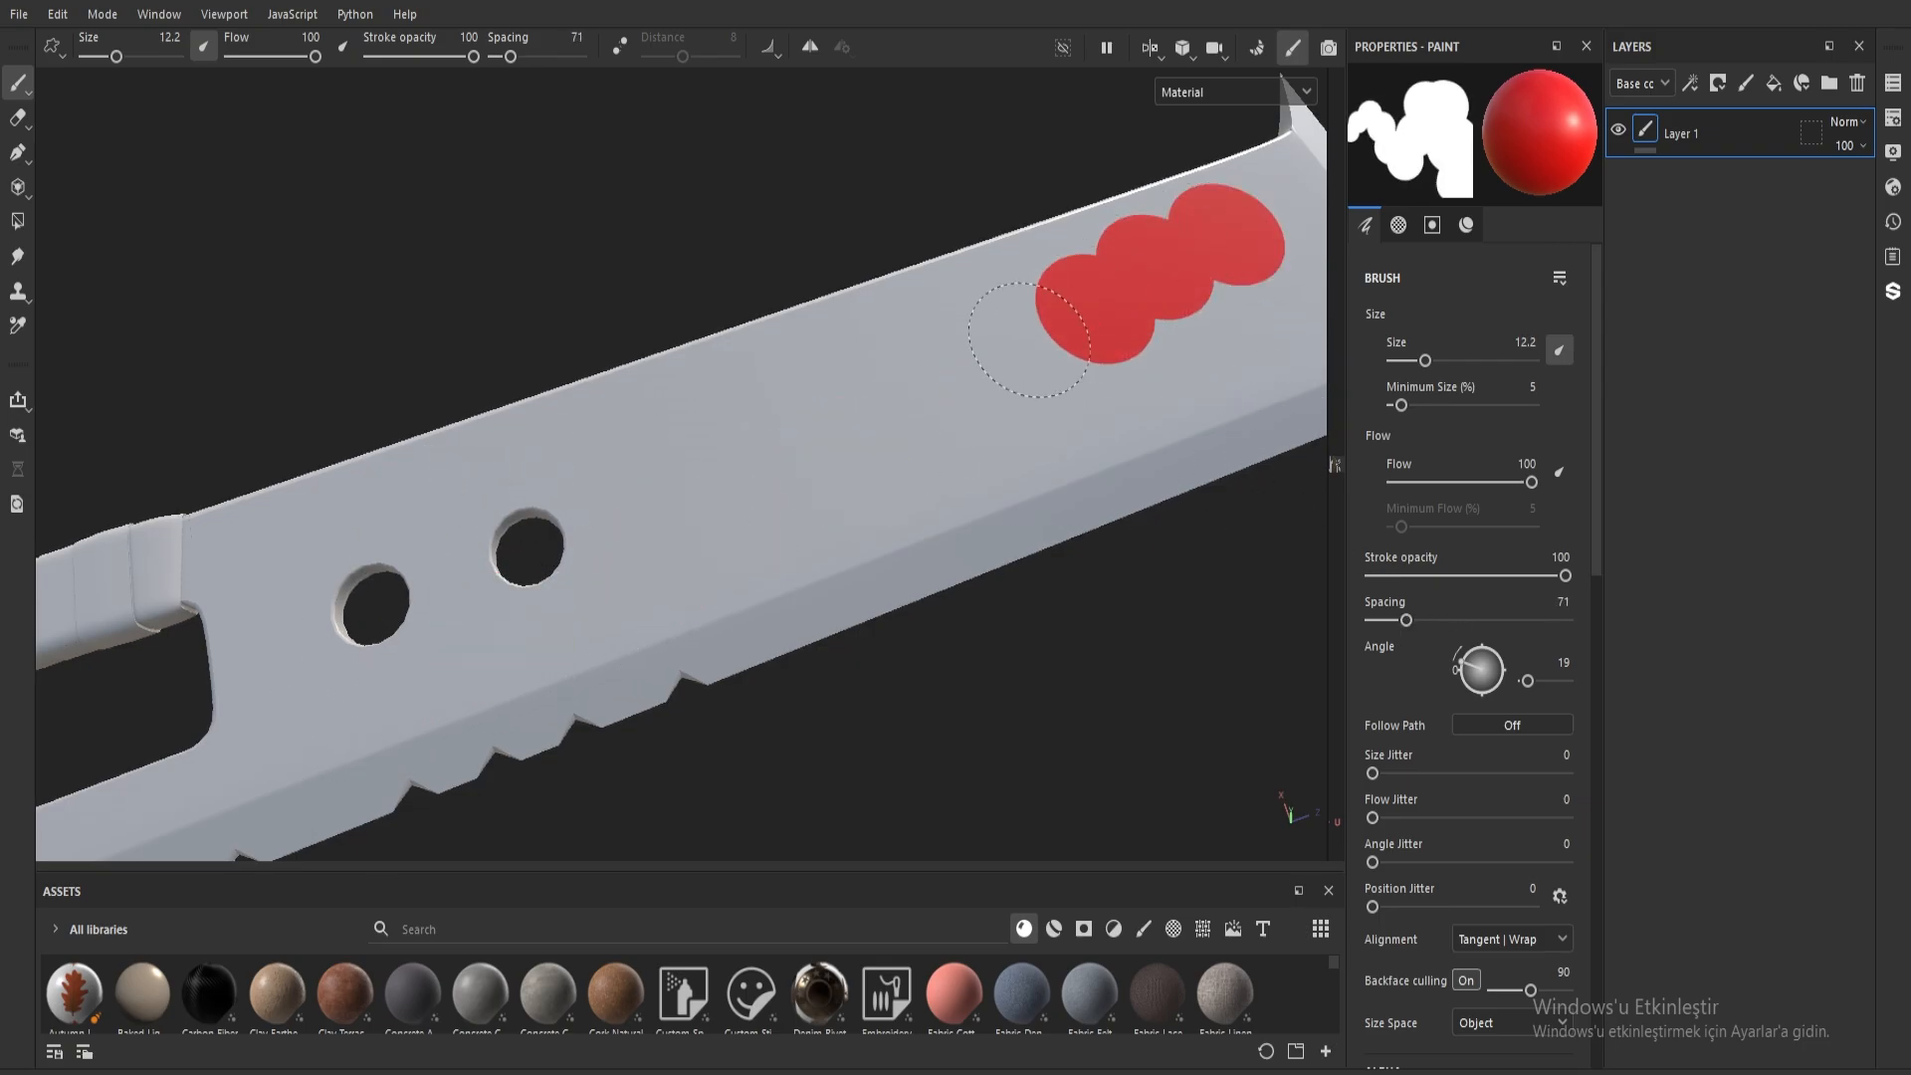
Step: Try the size and flow jitter, and paint a test stroke along the blade with the position jitter at 92
left_click_drag(1597, 391, 1598, 485)
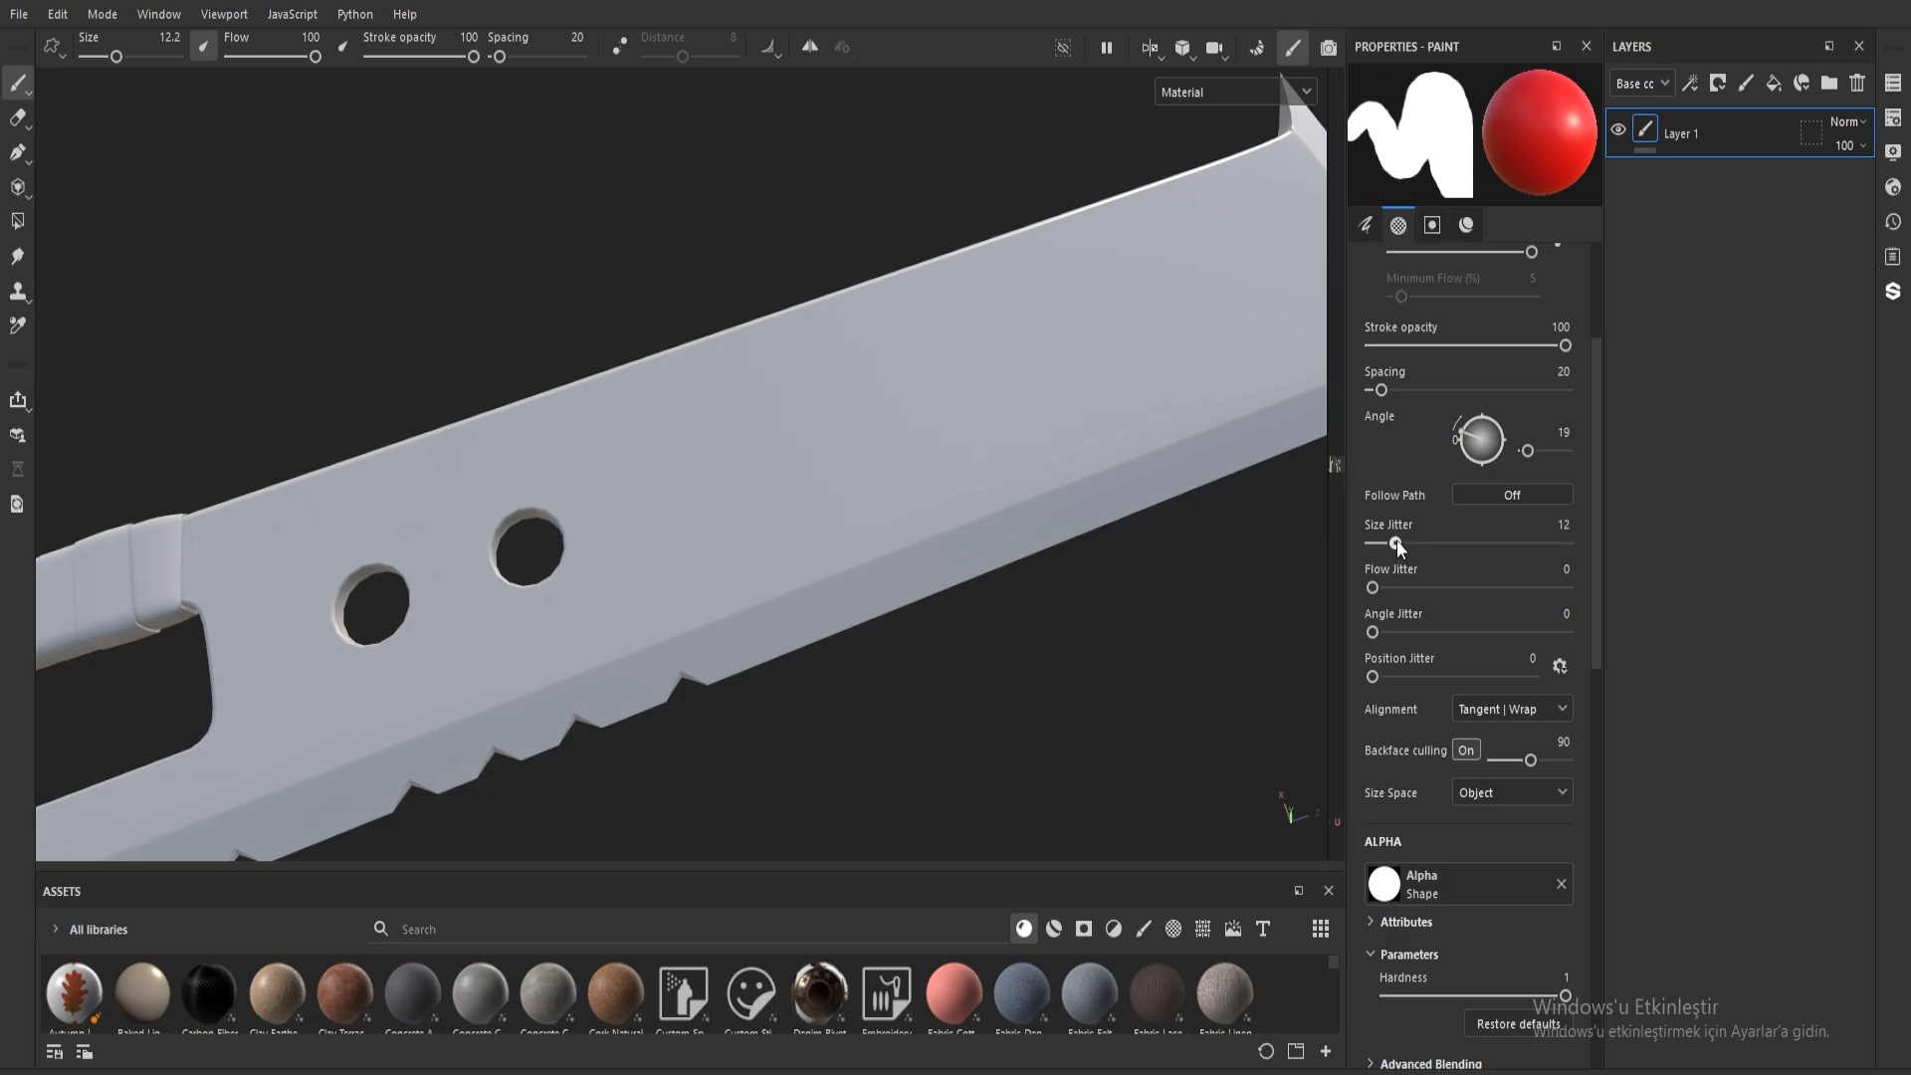
left_click_drag(1434, 542, 1366, 545)
left_click_drag(1375, 587, 1436, 591)
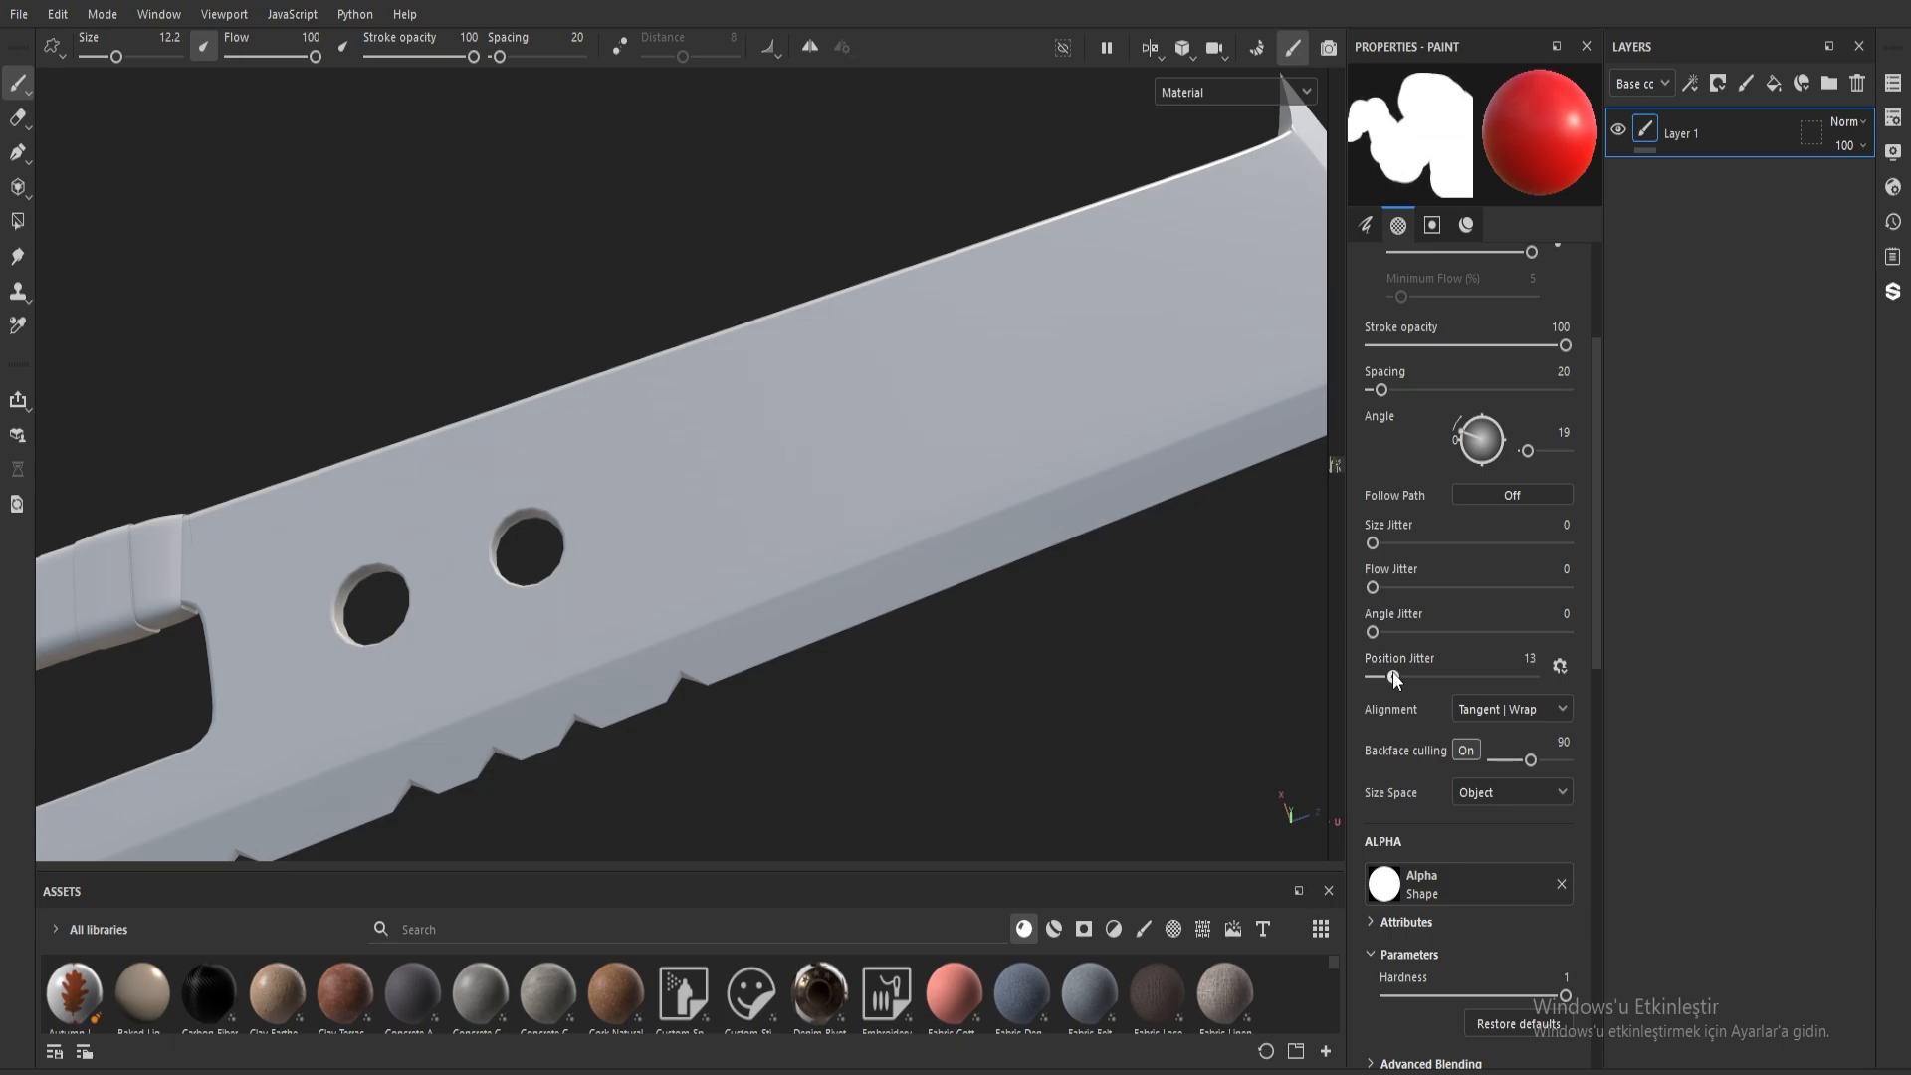
left_click_drag(1393, 676, 1518, 676)
mouse_move(1143, 278)
left_mouse_down()
mouse_move(1068, 367)
mouse_move(856, 438)
mouse_move(478, 517)
left_mouse_up()
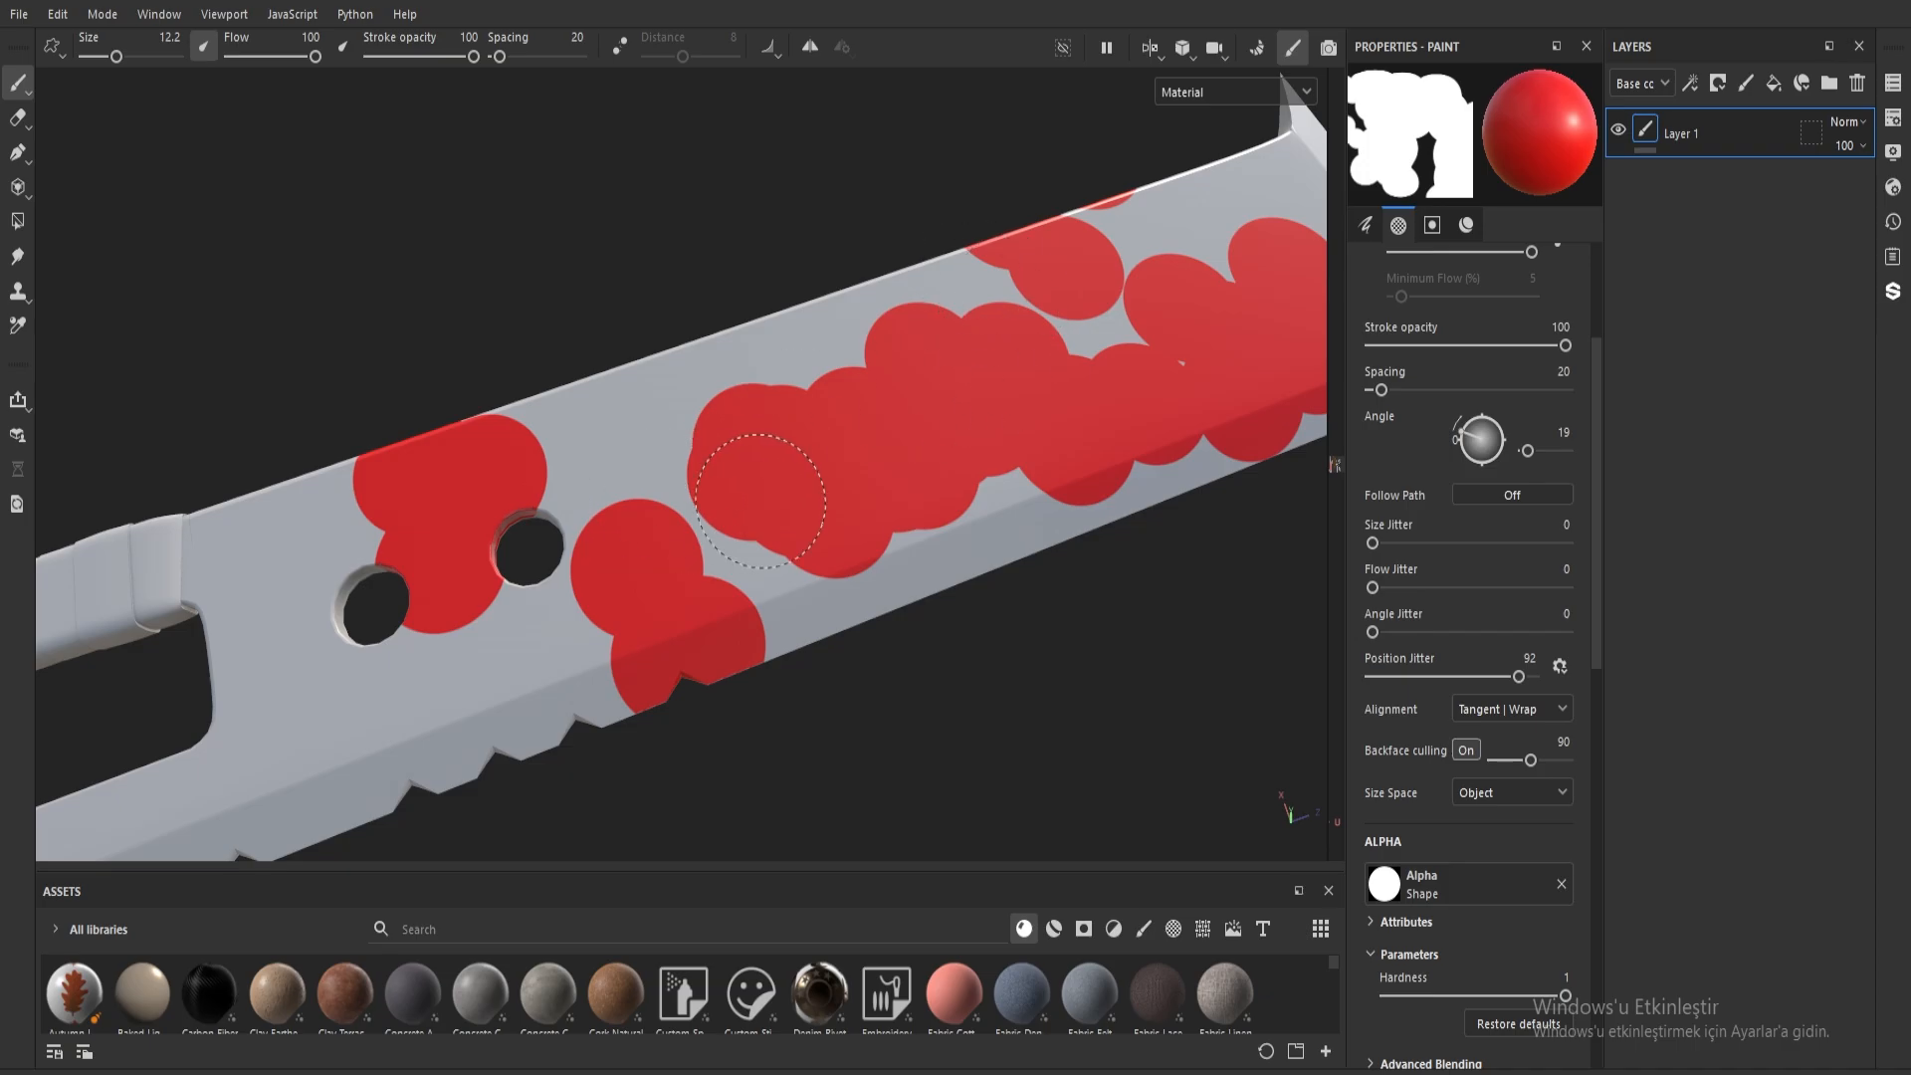
key("ctrl+z")
Step: Raise the brush's size and angle jitter and paint a short test stroke on the blade
mouse_move(1371, 542)
left_mouse_down()
mouse_move(1451, 542)
mouse_move(1486, 588)
left_mouse_up()
left_click_drag(1374, 633, 1465, 631)
left_click_drag(1211, 273, 961, 362)
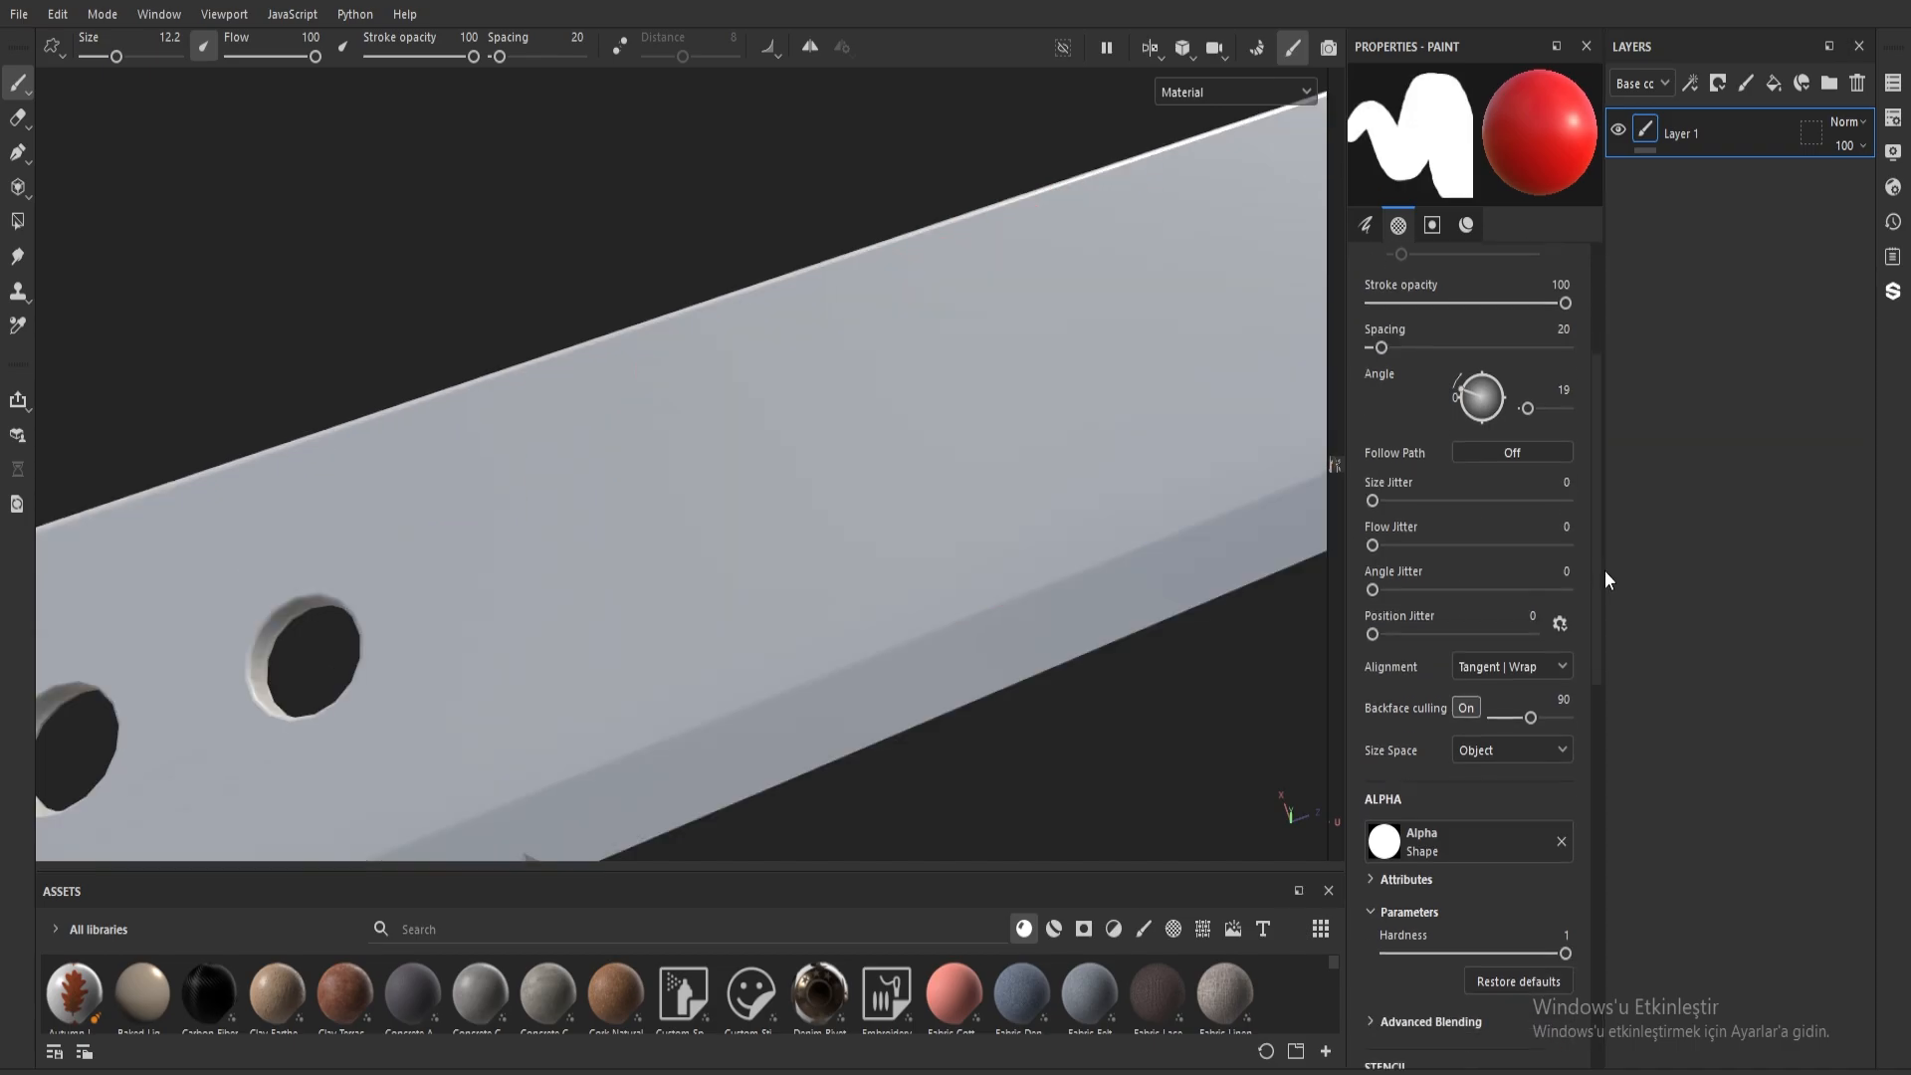
Step: Show the brush presets in the asset library and enlarge the area that lists them
scroll(1604, 647, "down", 5)
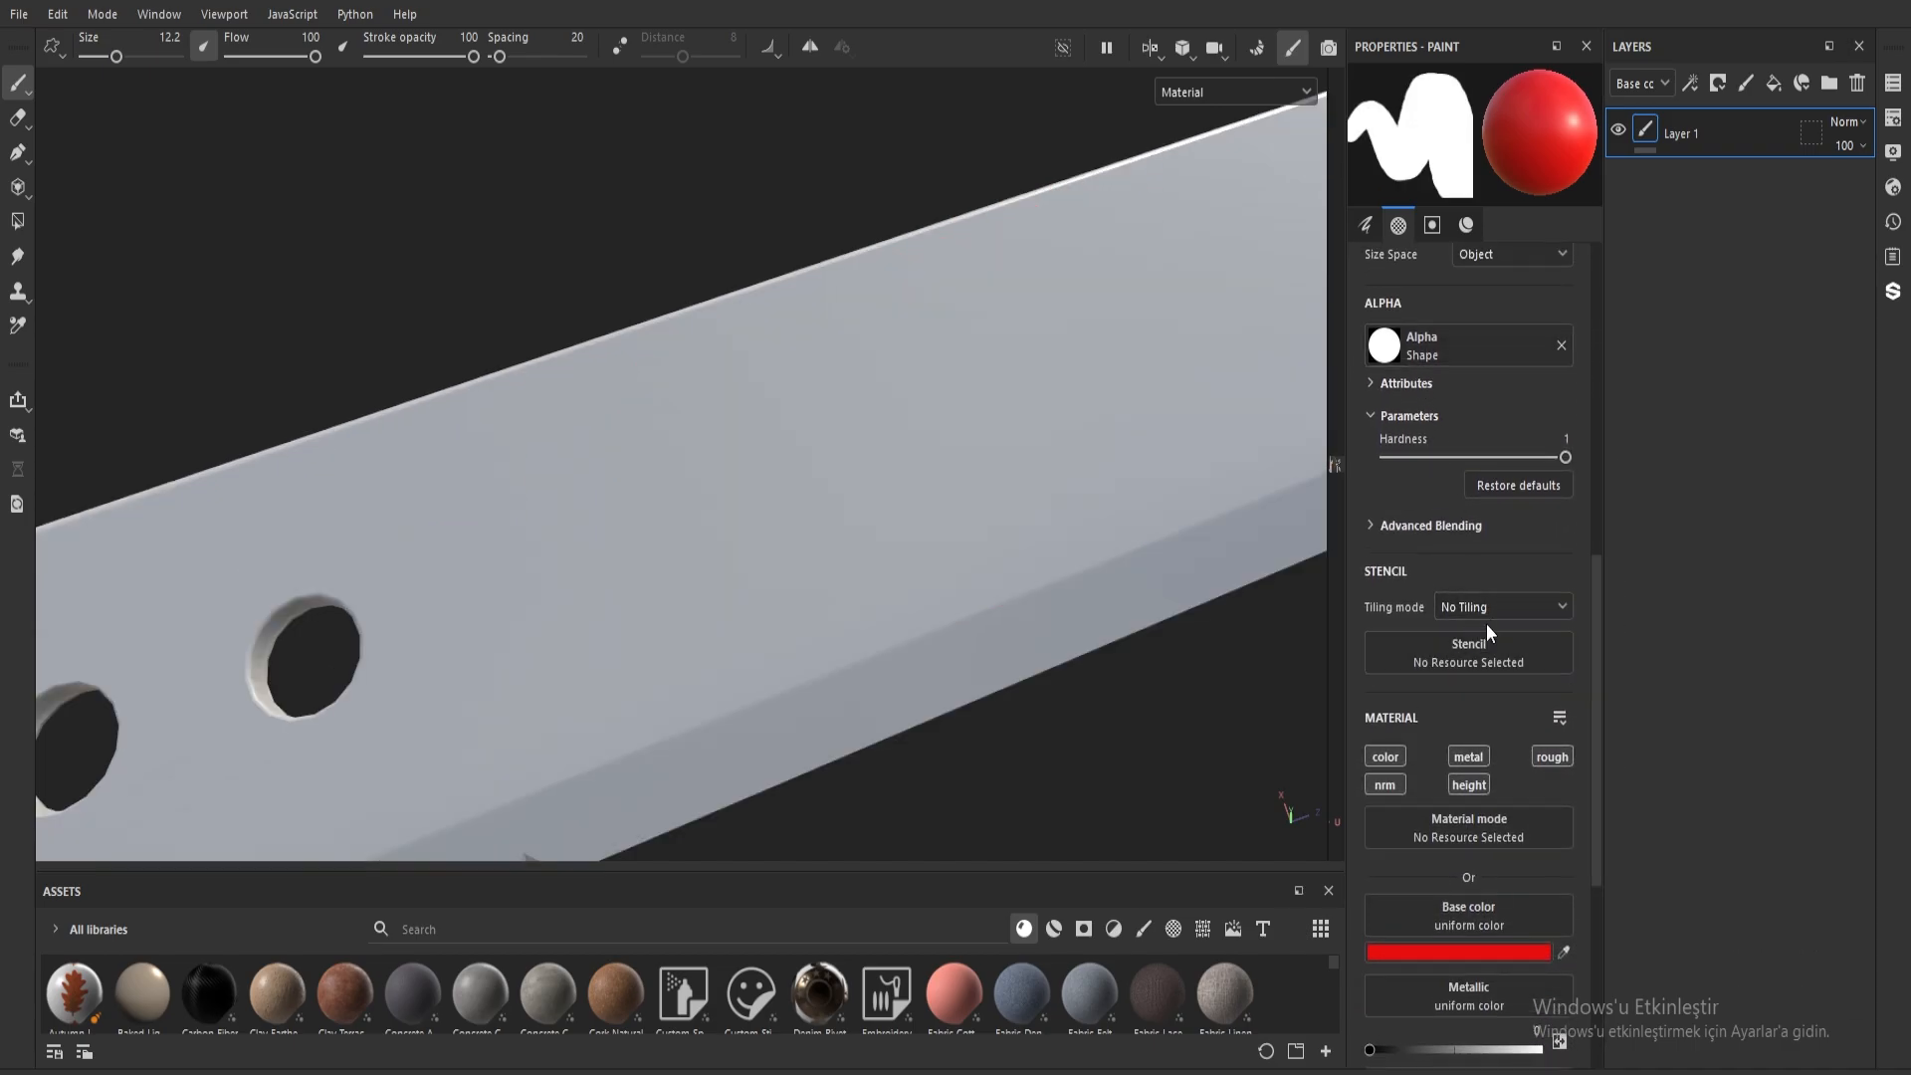
scroll(1396, 473, "up", 1)
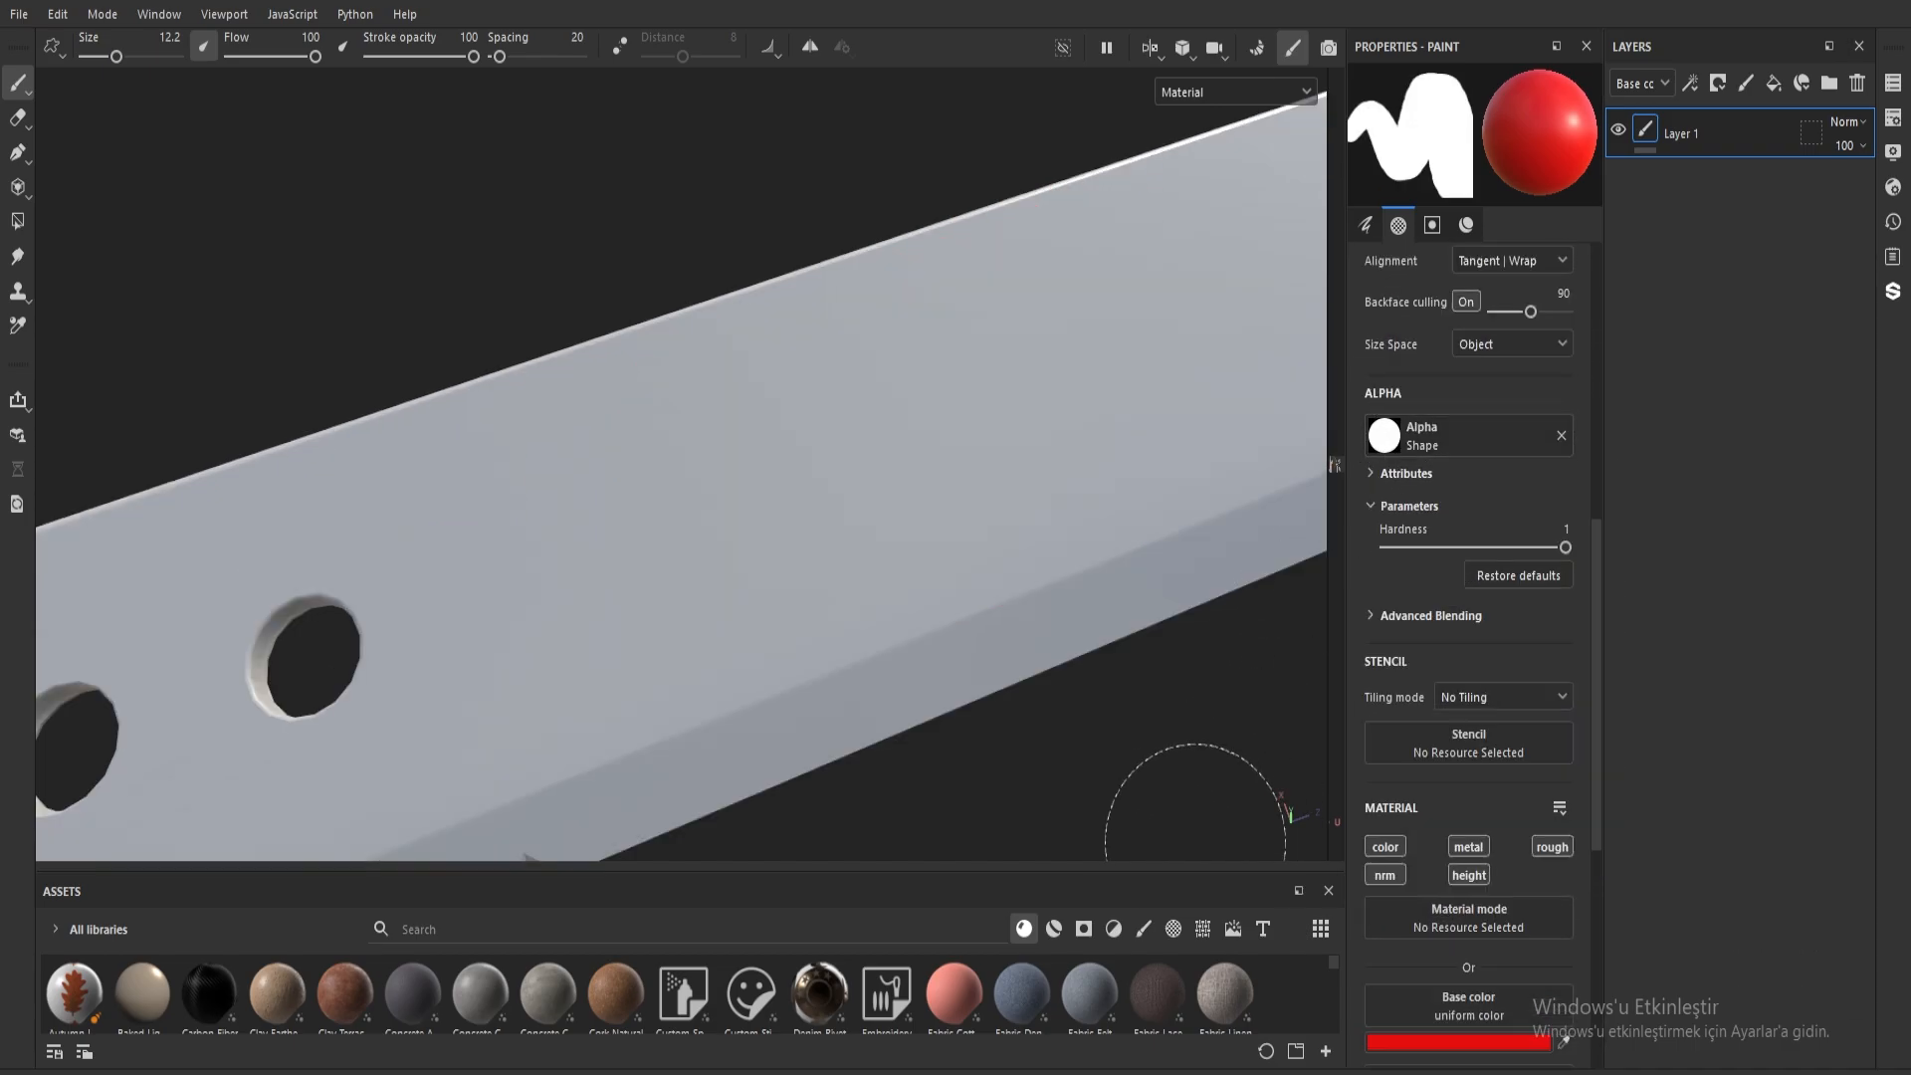
left_click(1143, 764)
mouse_move(1172, 870)
left_mouse_down()
mouse_move(1164, 707)
mouse_move(1130, 662)
mouse_move(1134, 454)
left_mouse_up()
mouse_move(1336, 605)
left_mouse_down()
mouse_move(1336, 786)
mouse_move(1335, 542)
left_mouse_up()
left_click_drag(1135, 463, 1134, 698)
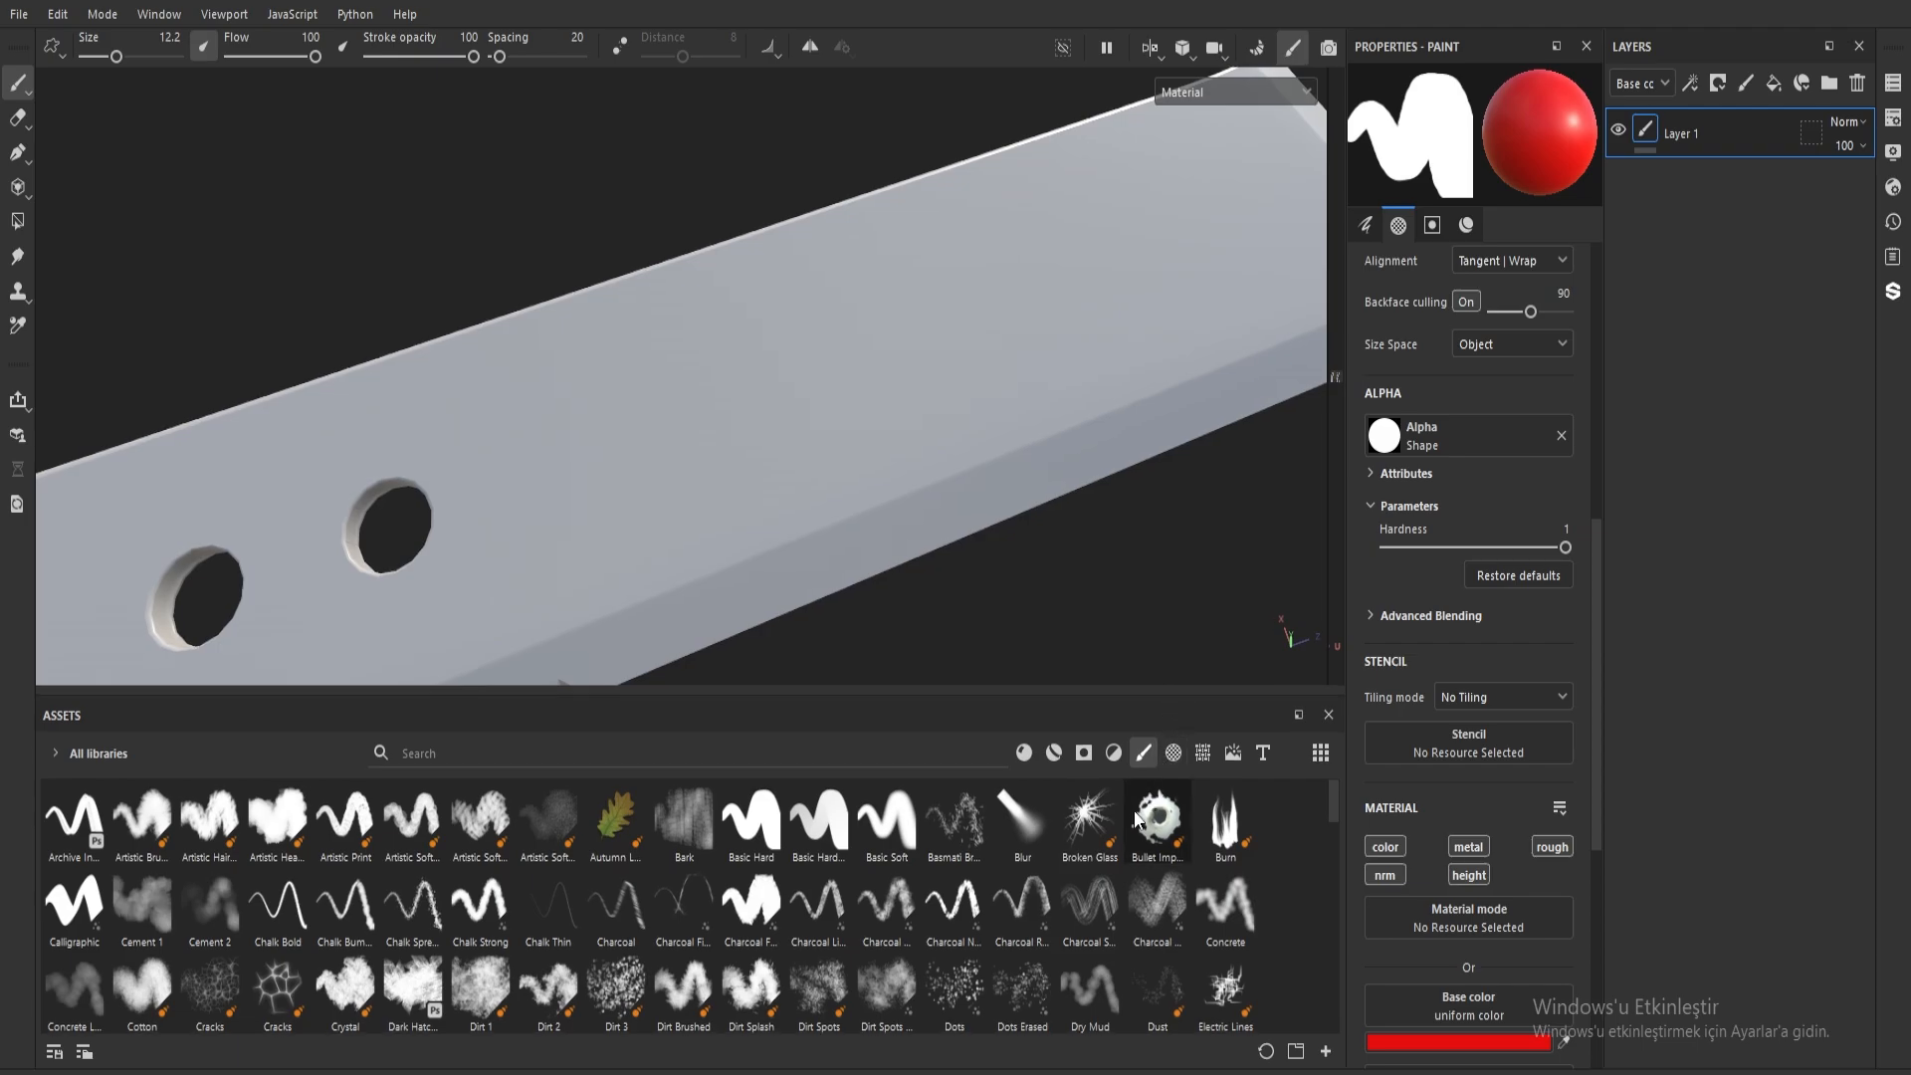
Step: Paint a winding test stroke across the blade with the Concrete brush, review its brush settings, and undo the stroke
left_click(1234, 906)
mouse_move(1197, 189)
left_mouse_down()
mouse_move(945, 366)
mouse_move(706, 403)
mouse_move(587, 592)
mouse_move(456, 625)
left_mouse_up()
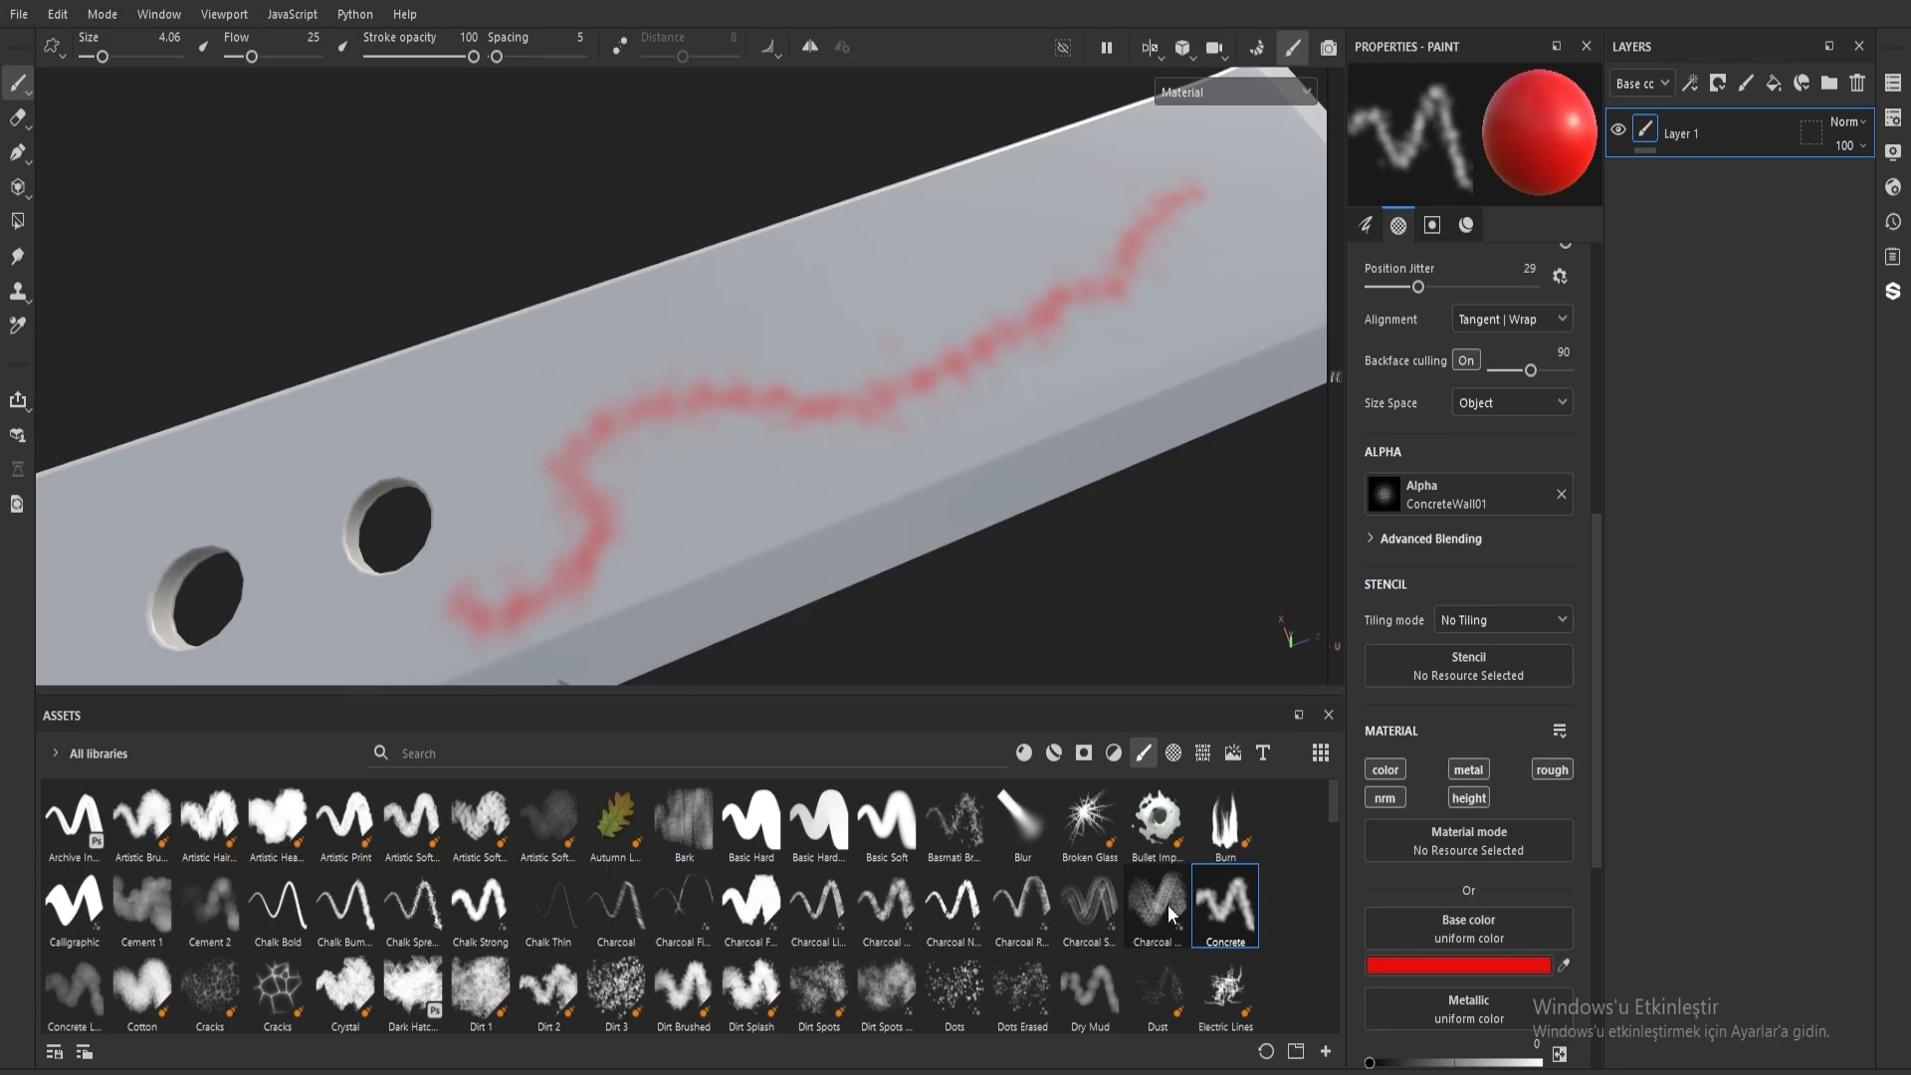
left_click_drag(1597, 678, 1596, 488)
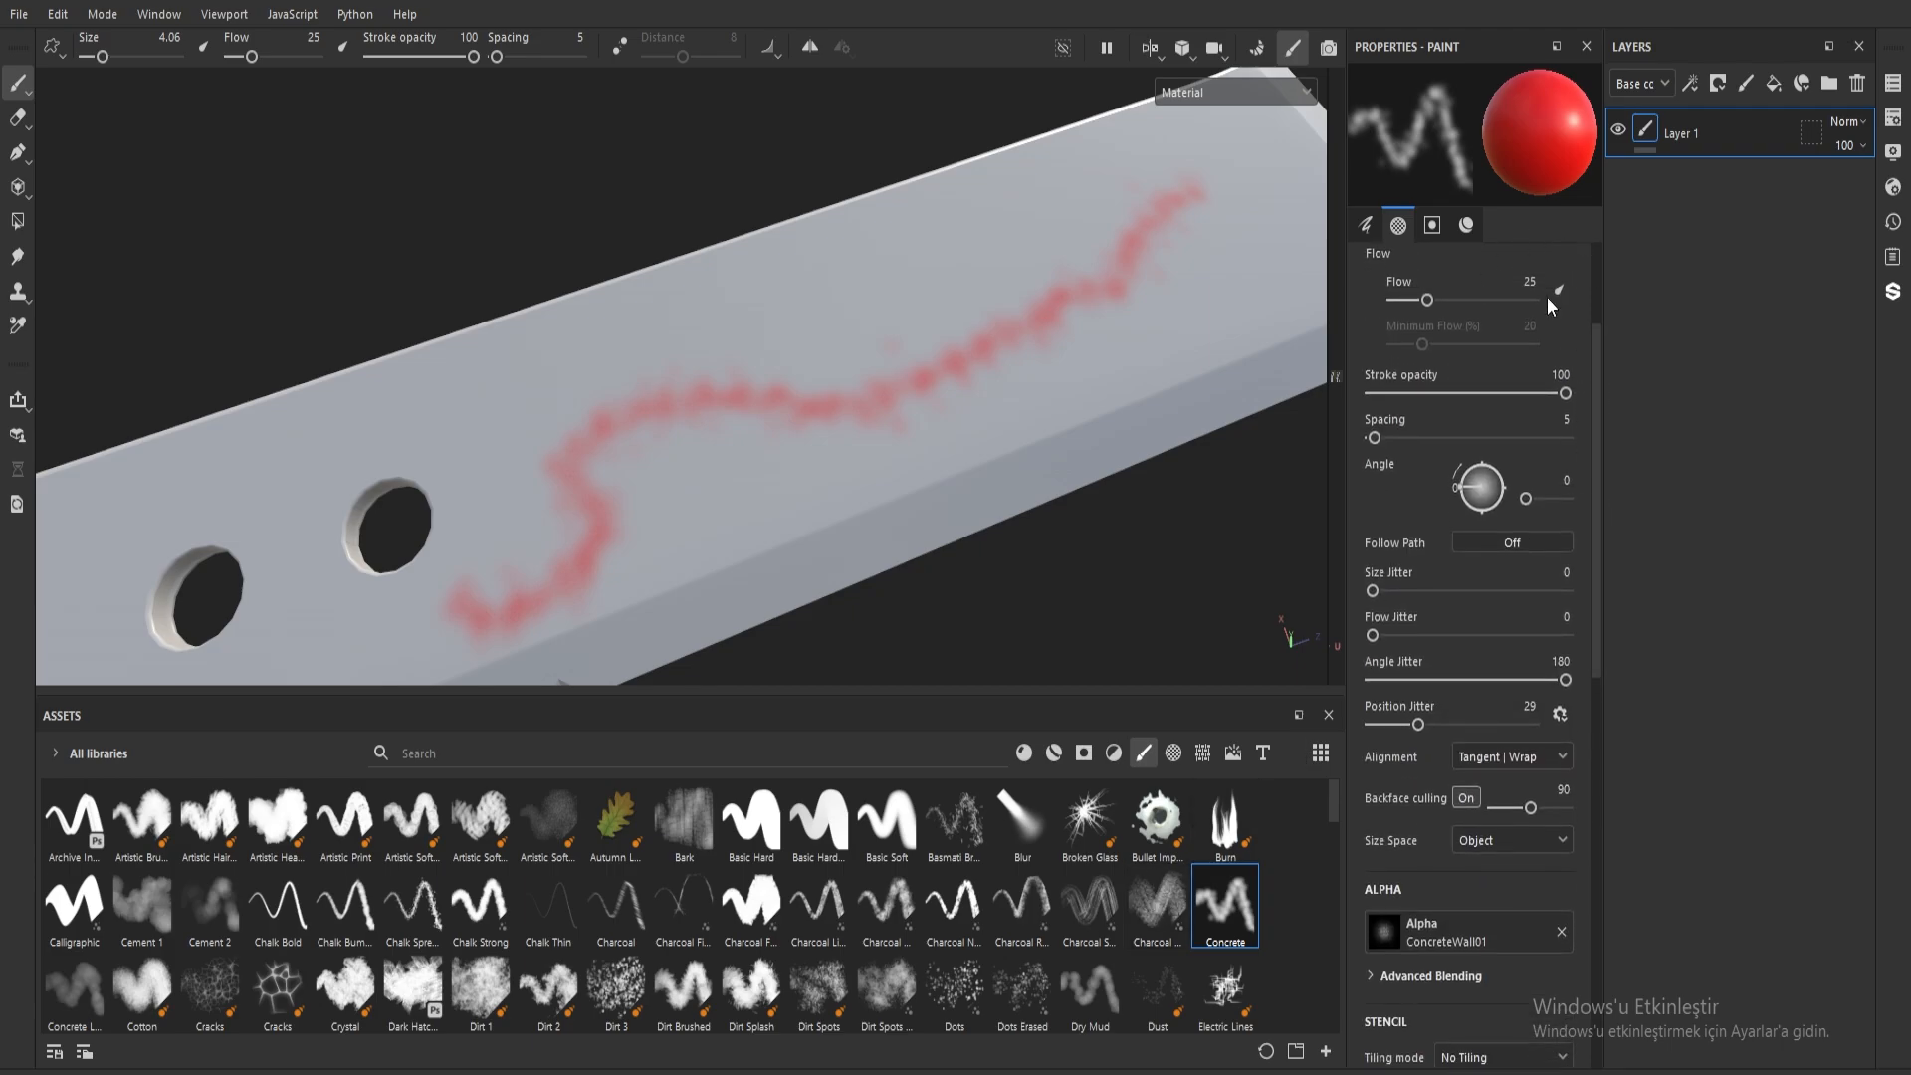
left_click_drag(1596, 415, 1598, 607)
left_click_drag(1335, 804, 1334, 1019)
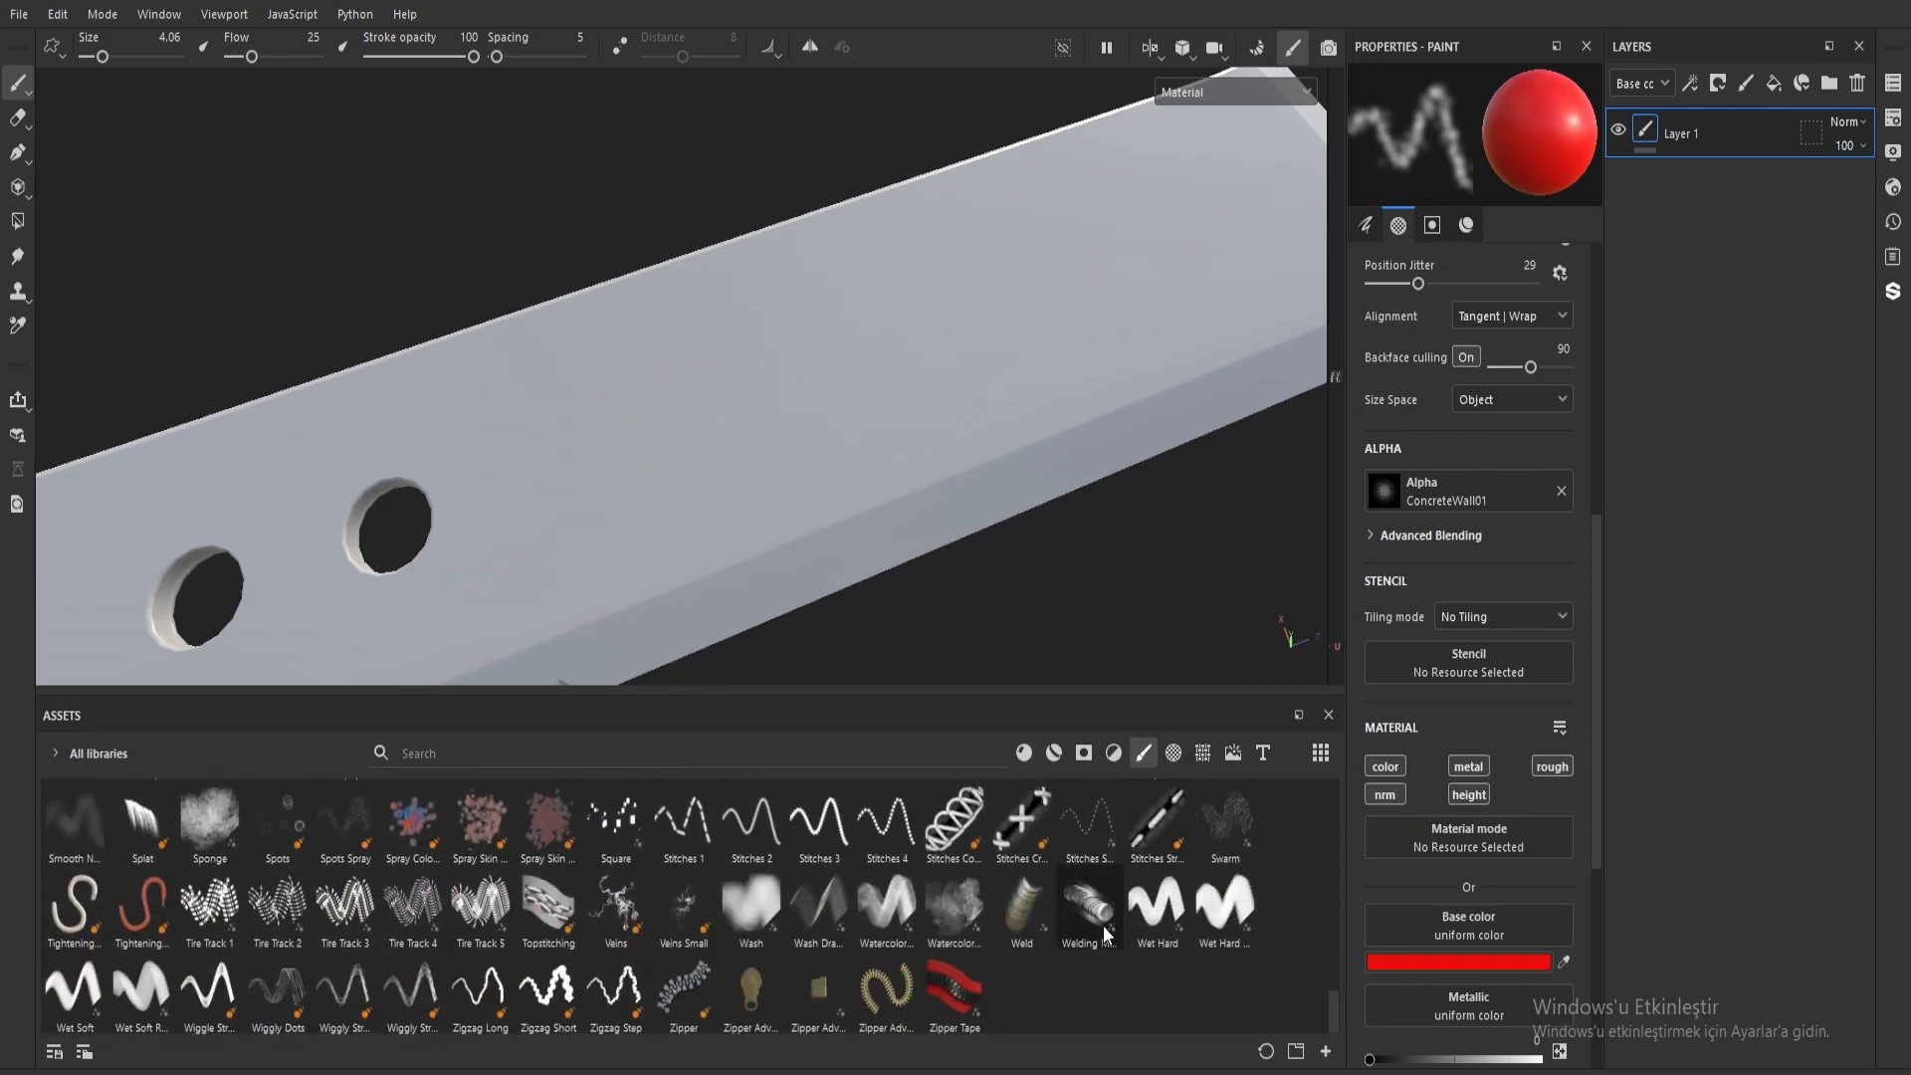
key("ctrl+z")
Step: Paint a straight Zipper Tape path along the blade, add a point between its ends, and inspect it up close
left_click(964, 988)
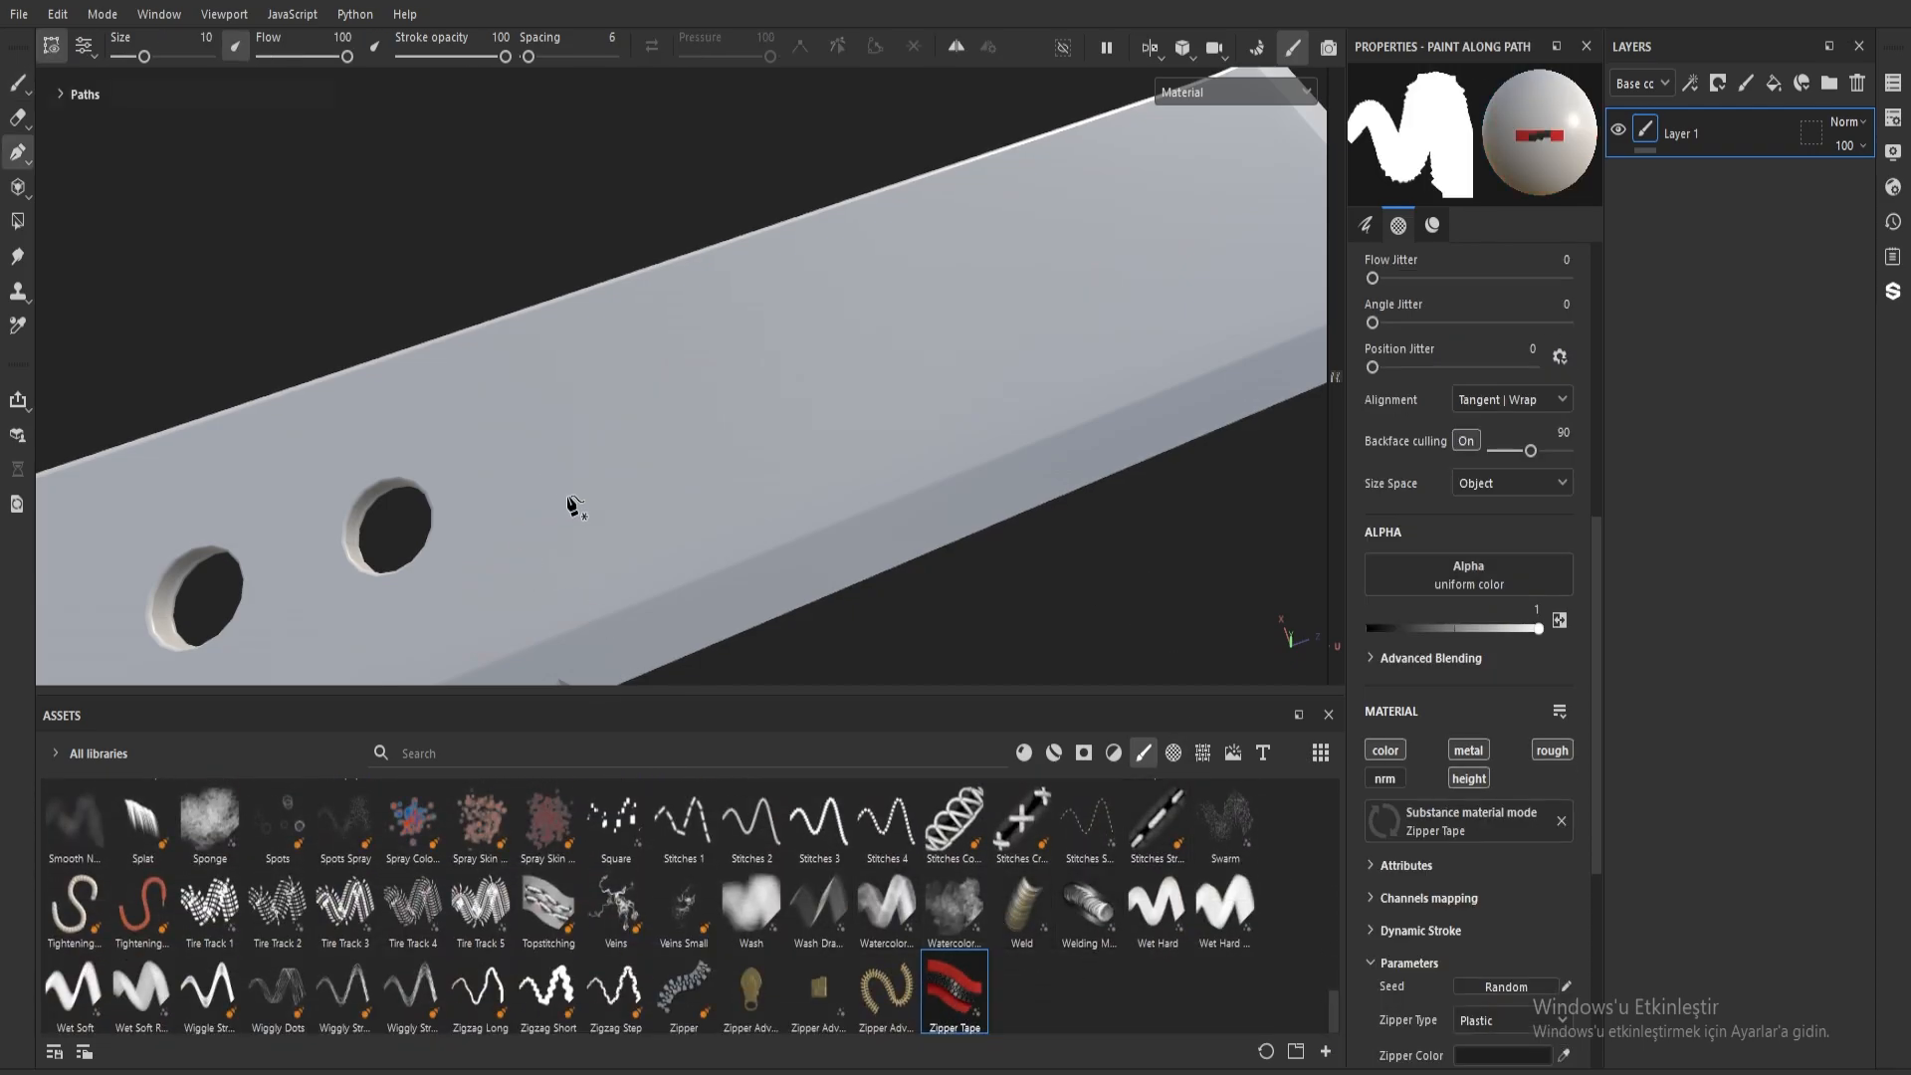
left_click(495, 406)
left_click(939, 250)
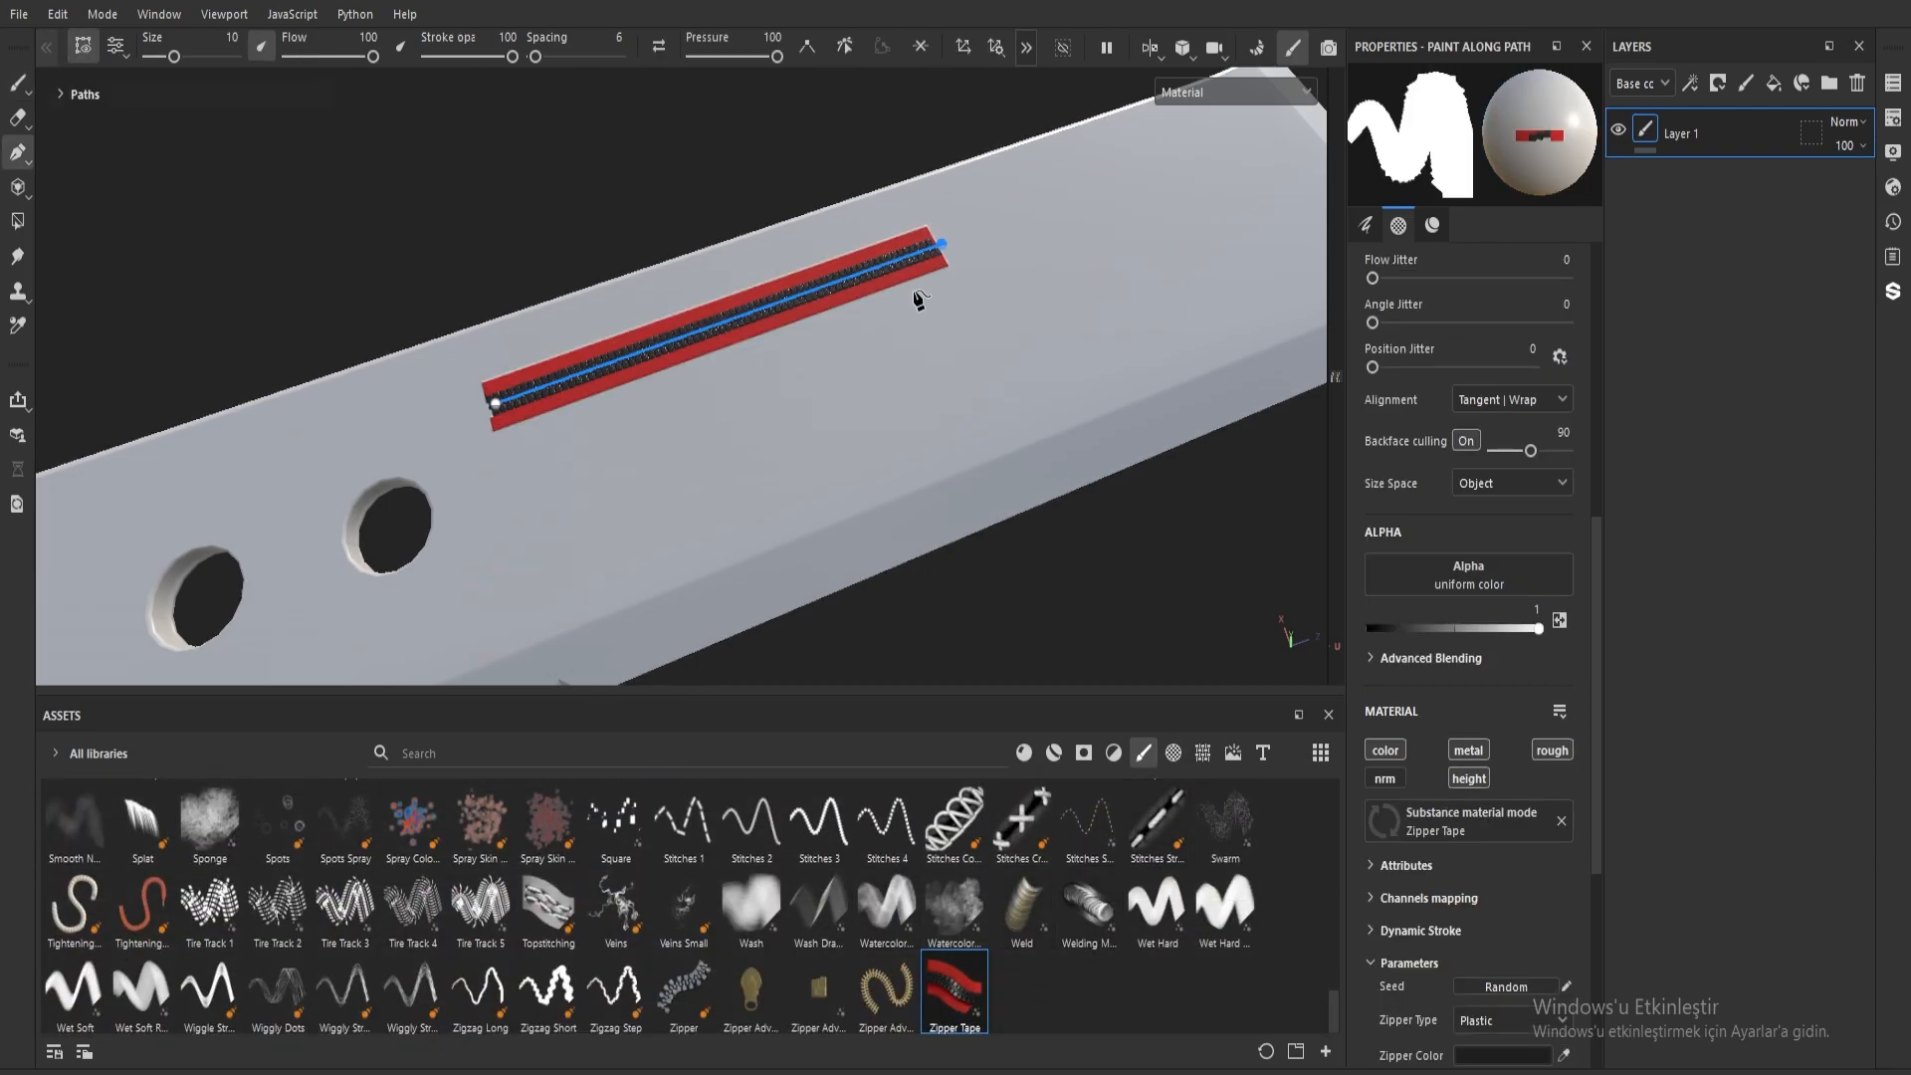
left_click(598, 369)
mouse_move(632, 468)
right_mouse_down("alt")
mouse_move(614, 260)
mouse_move(640, 316)
mouse_move(628, 526)
right_mouse_up("alt")
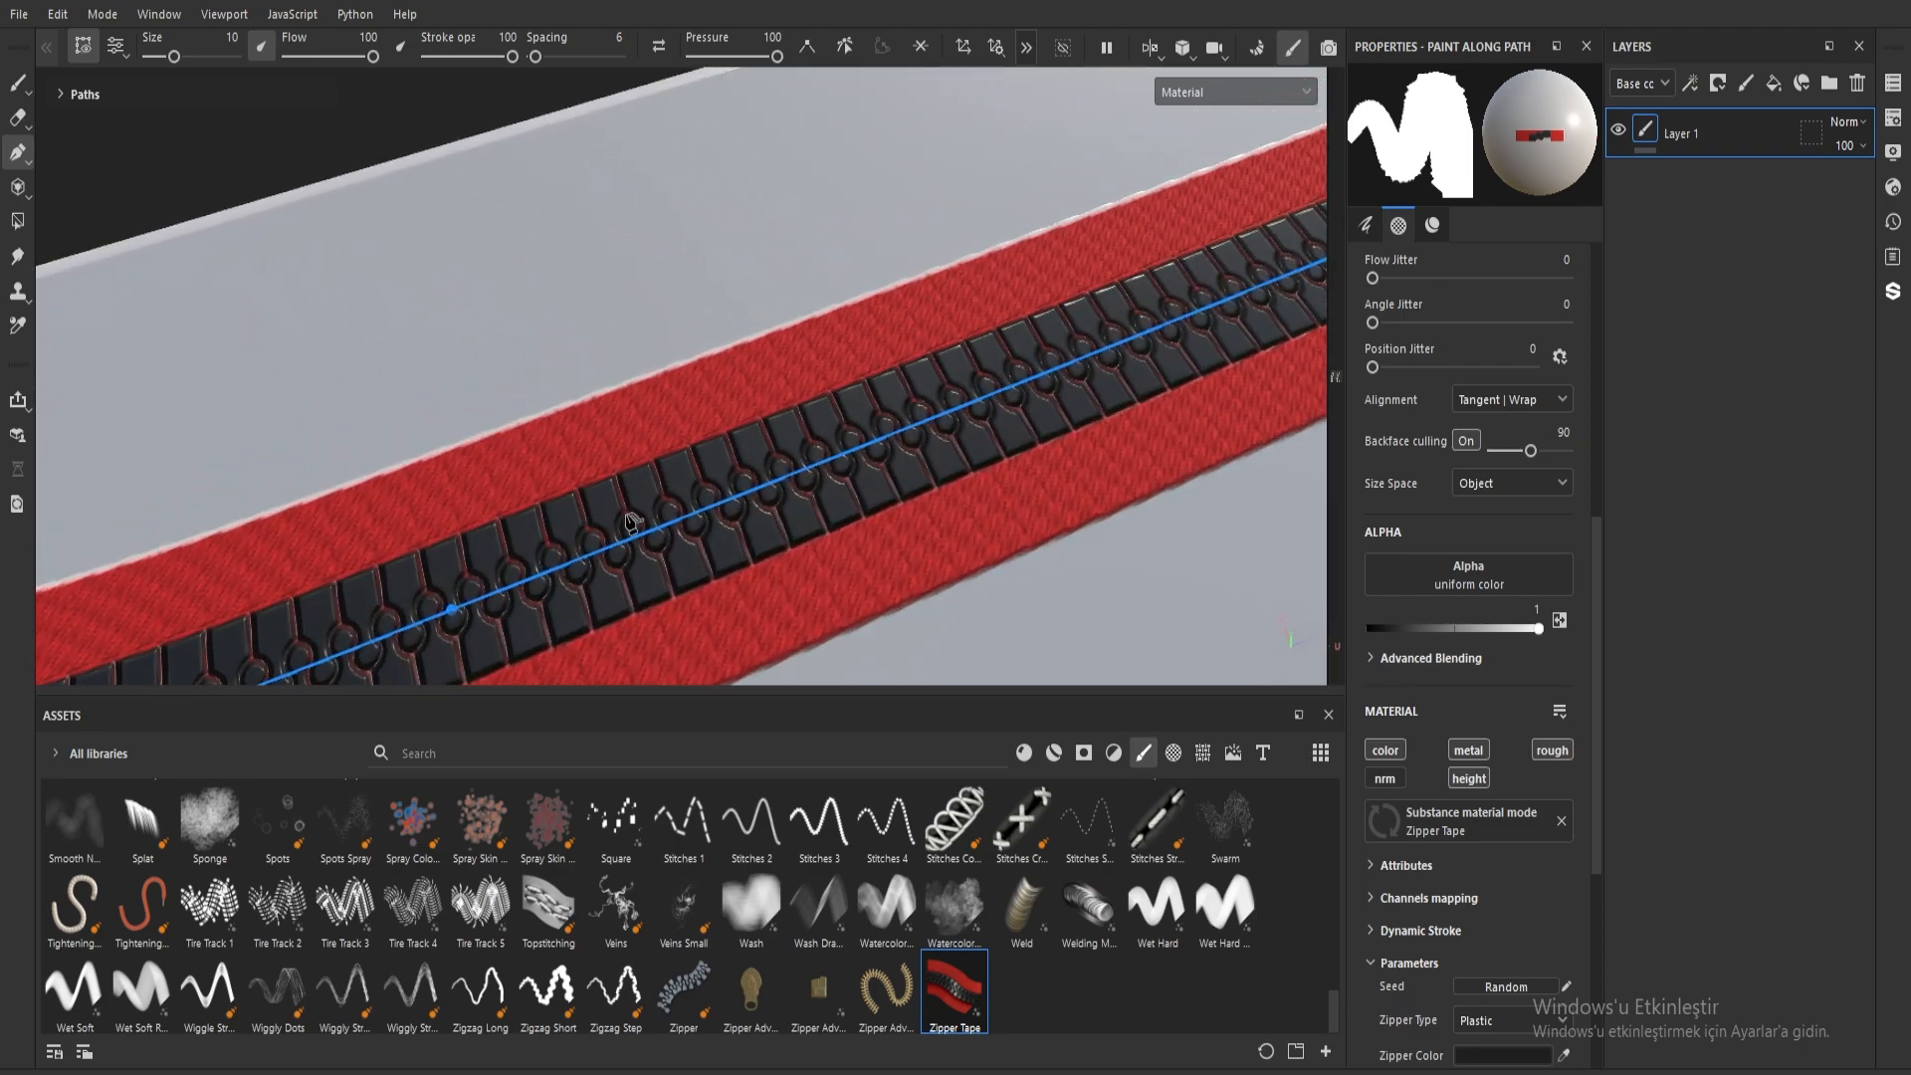
left_click_drag(628, 527, 1019, 298, "alt")
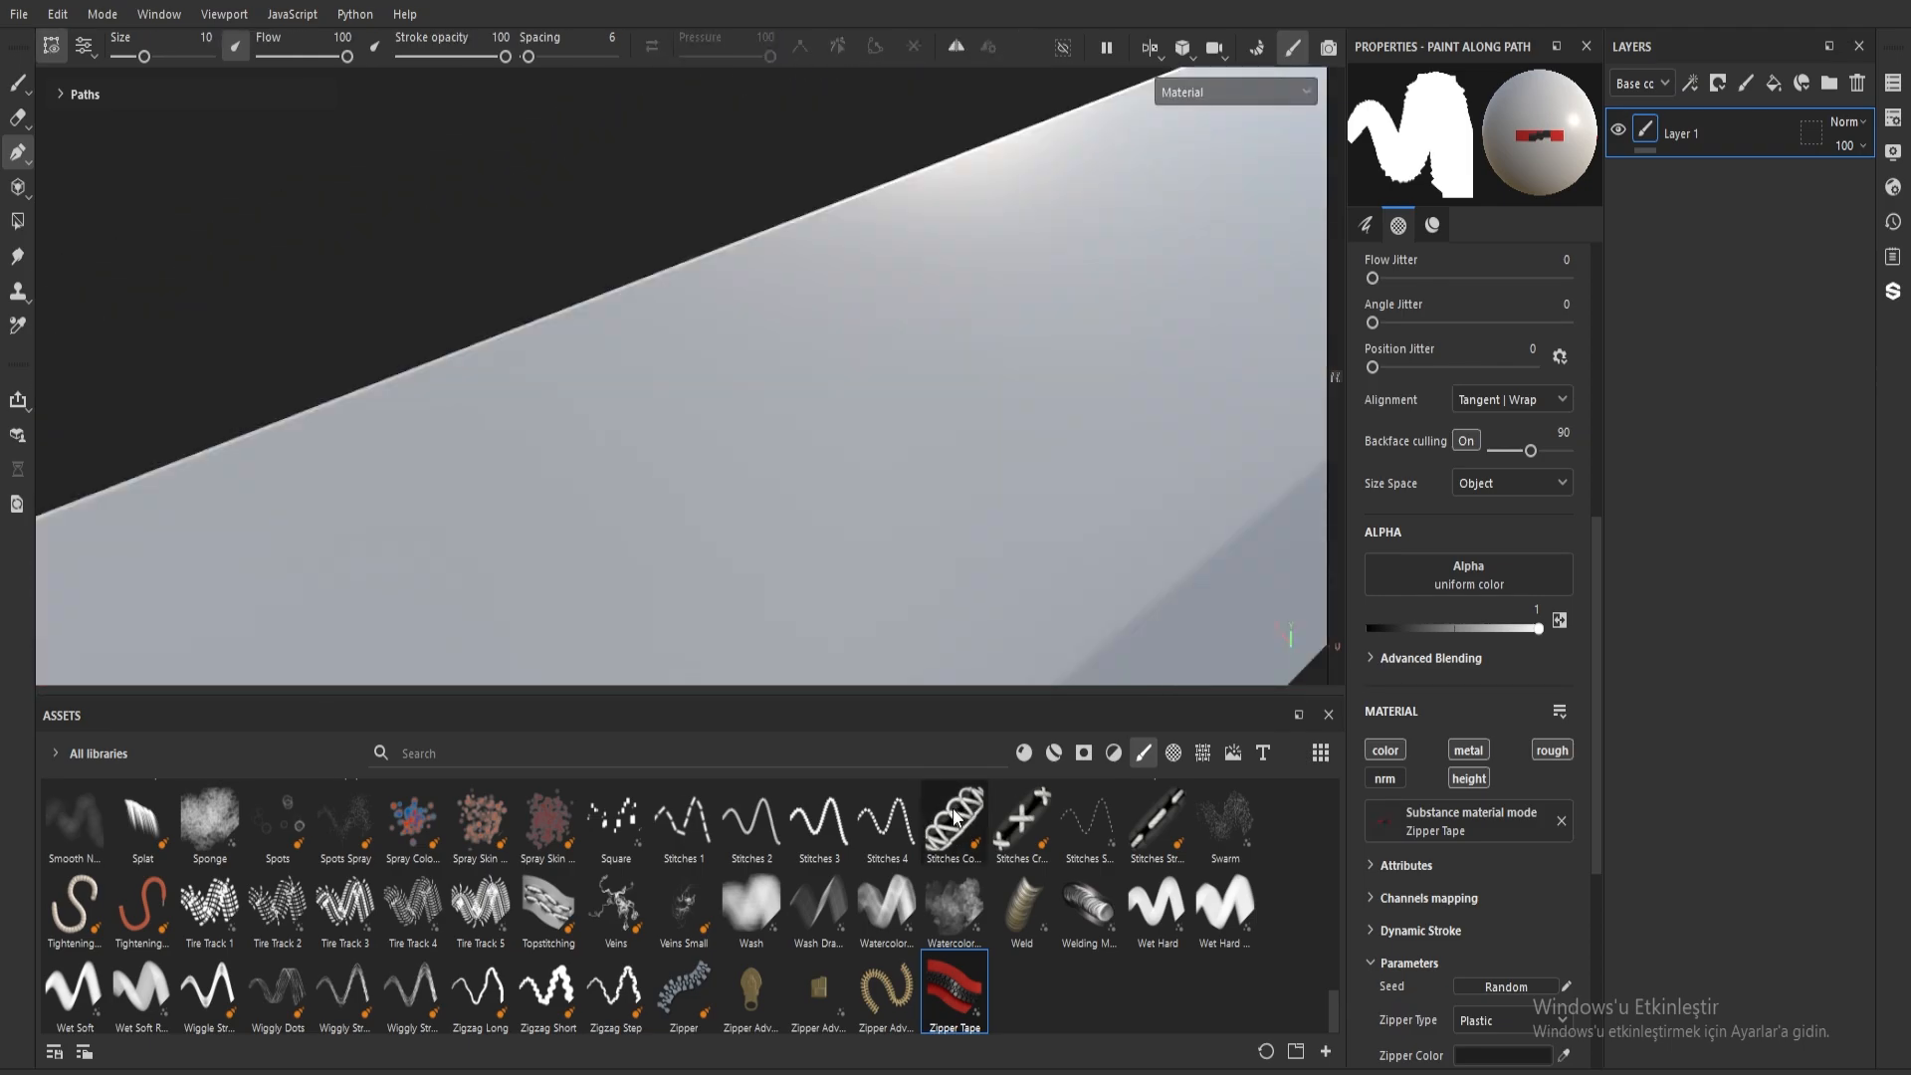
Step: Paint a test stroke on the blade with the Stitches Complex brush
left_click(953, 816)
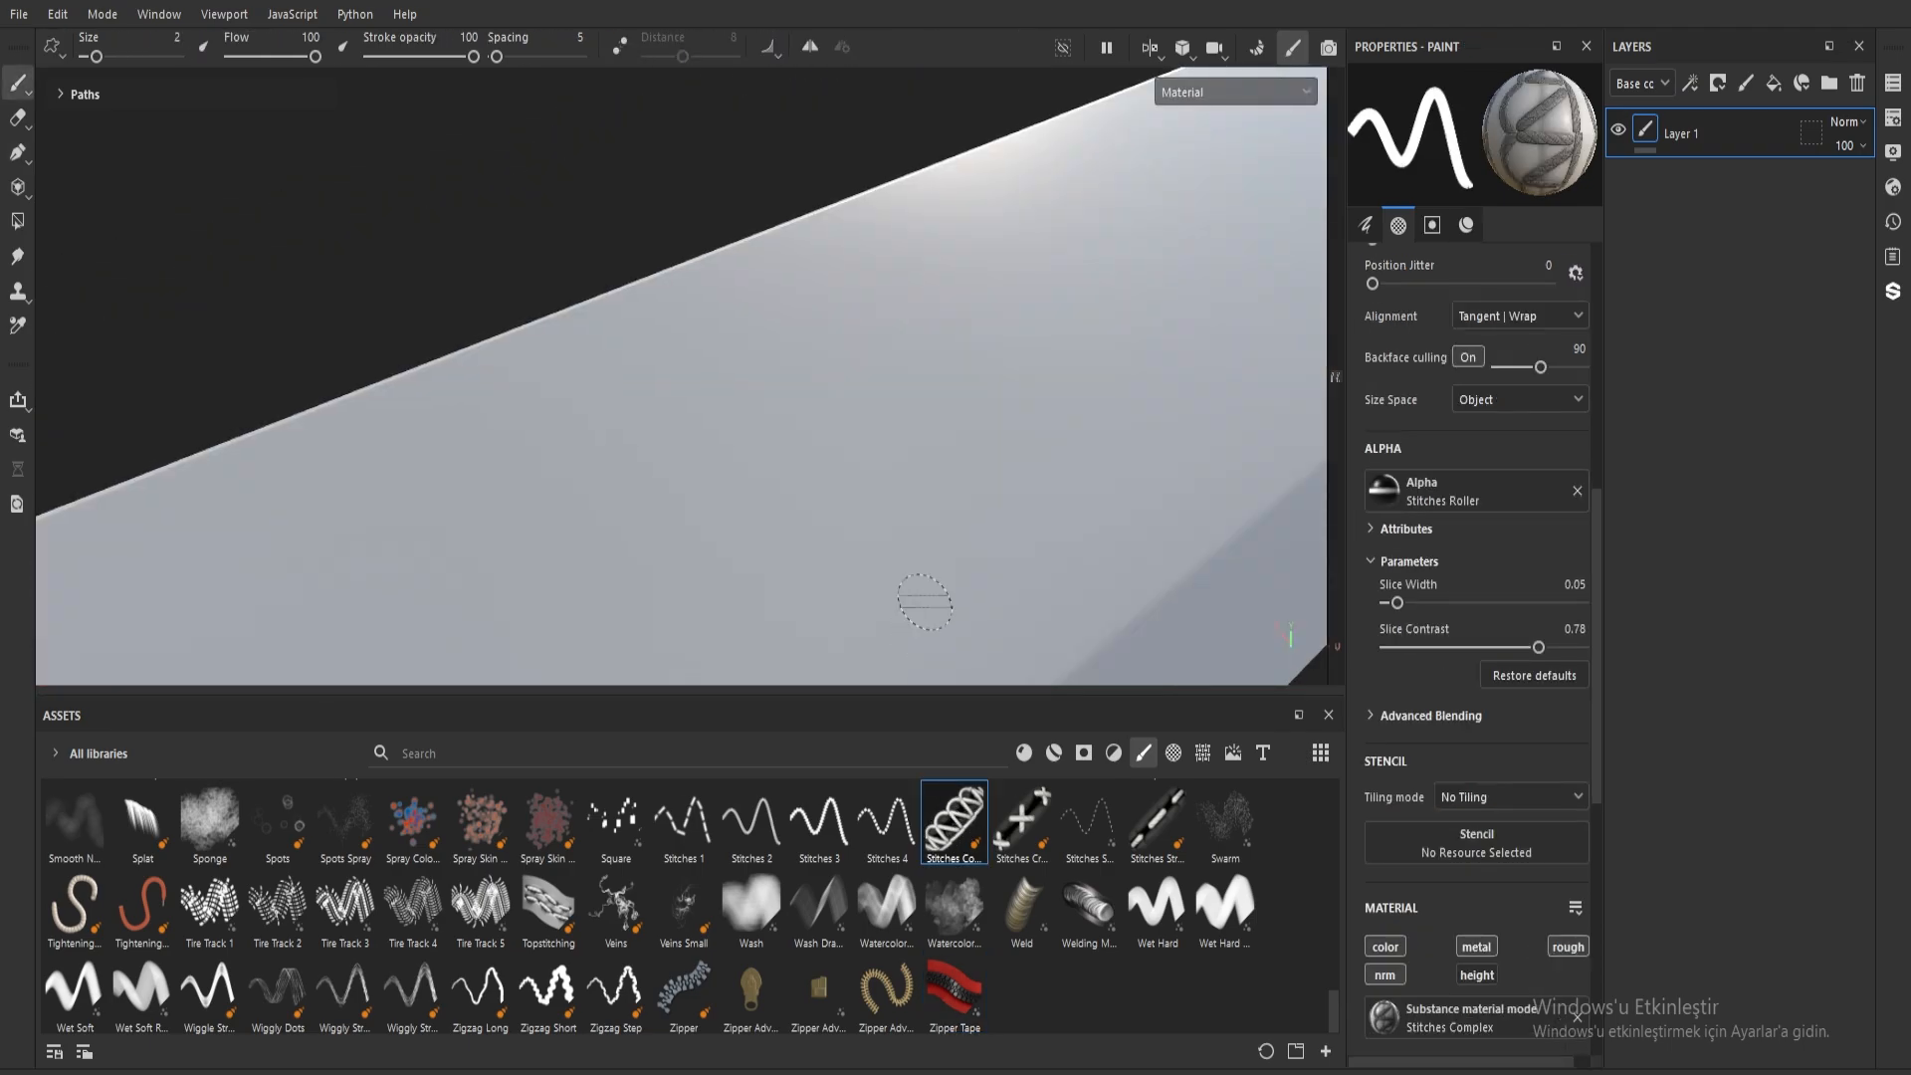
mouse_move(1075, 276)
left_mouse_down()
mouse_move(649, 595)
mouse_move(523, 563)
mouse_move(498, 458)
mouse_move(736, 350)
mouse_move(960, 211)
left_mouse_up()
mouse_move(960, 211)
left_mouse_down()
mouse_move(1012, 291)
mouse_move(810, 448)
mouse_move(640, 460)
left_mouse_up()
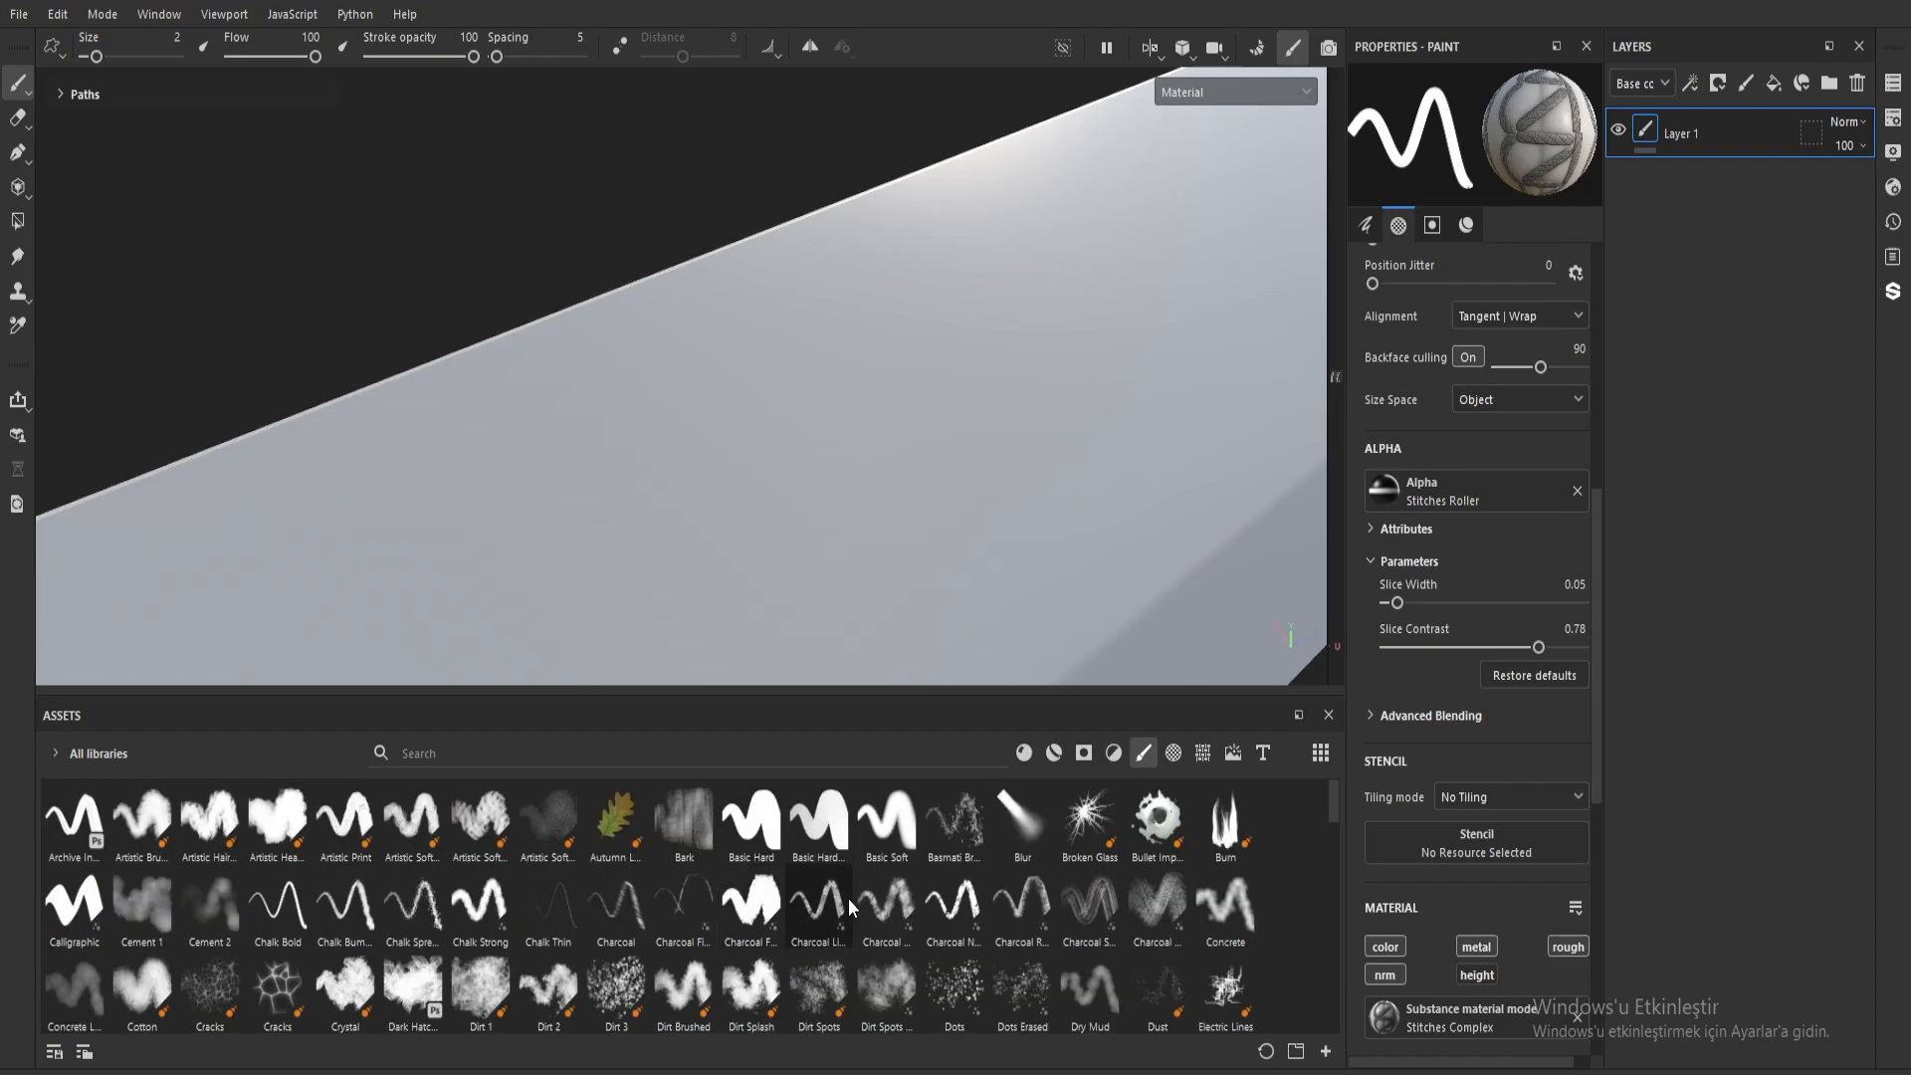
Step: Switch to a hard round brush and replace its alpha with the Bell shape
left_click(849, 908)
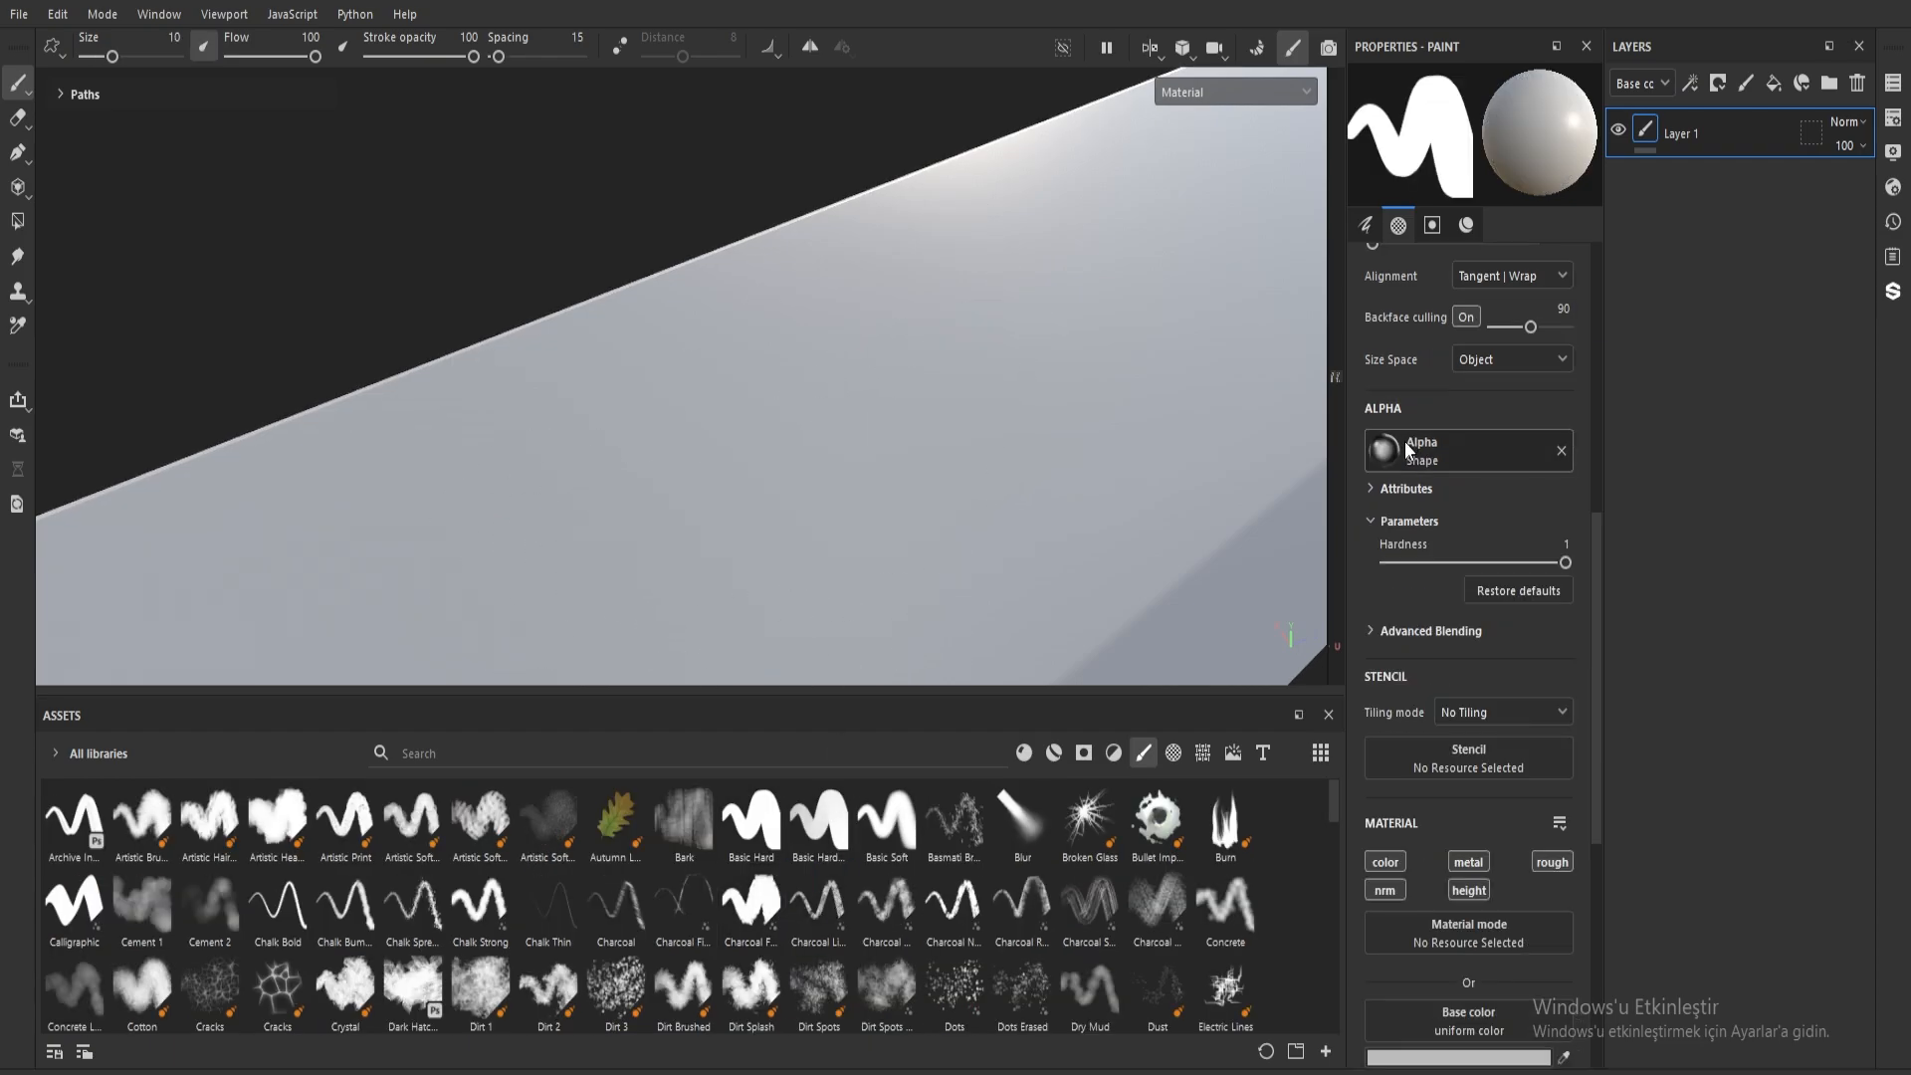
left_click(1174, 755)
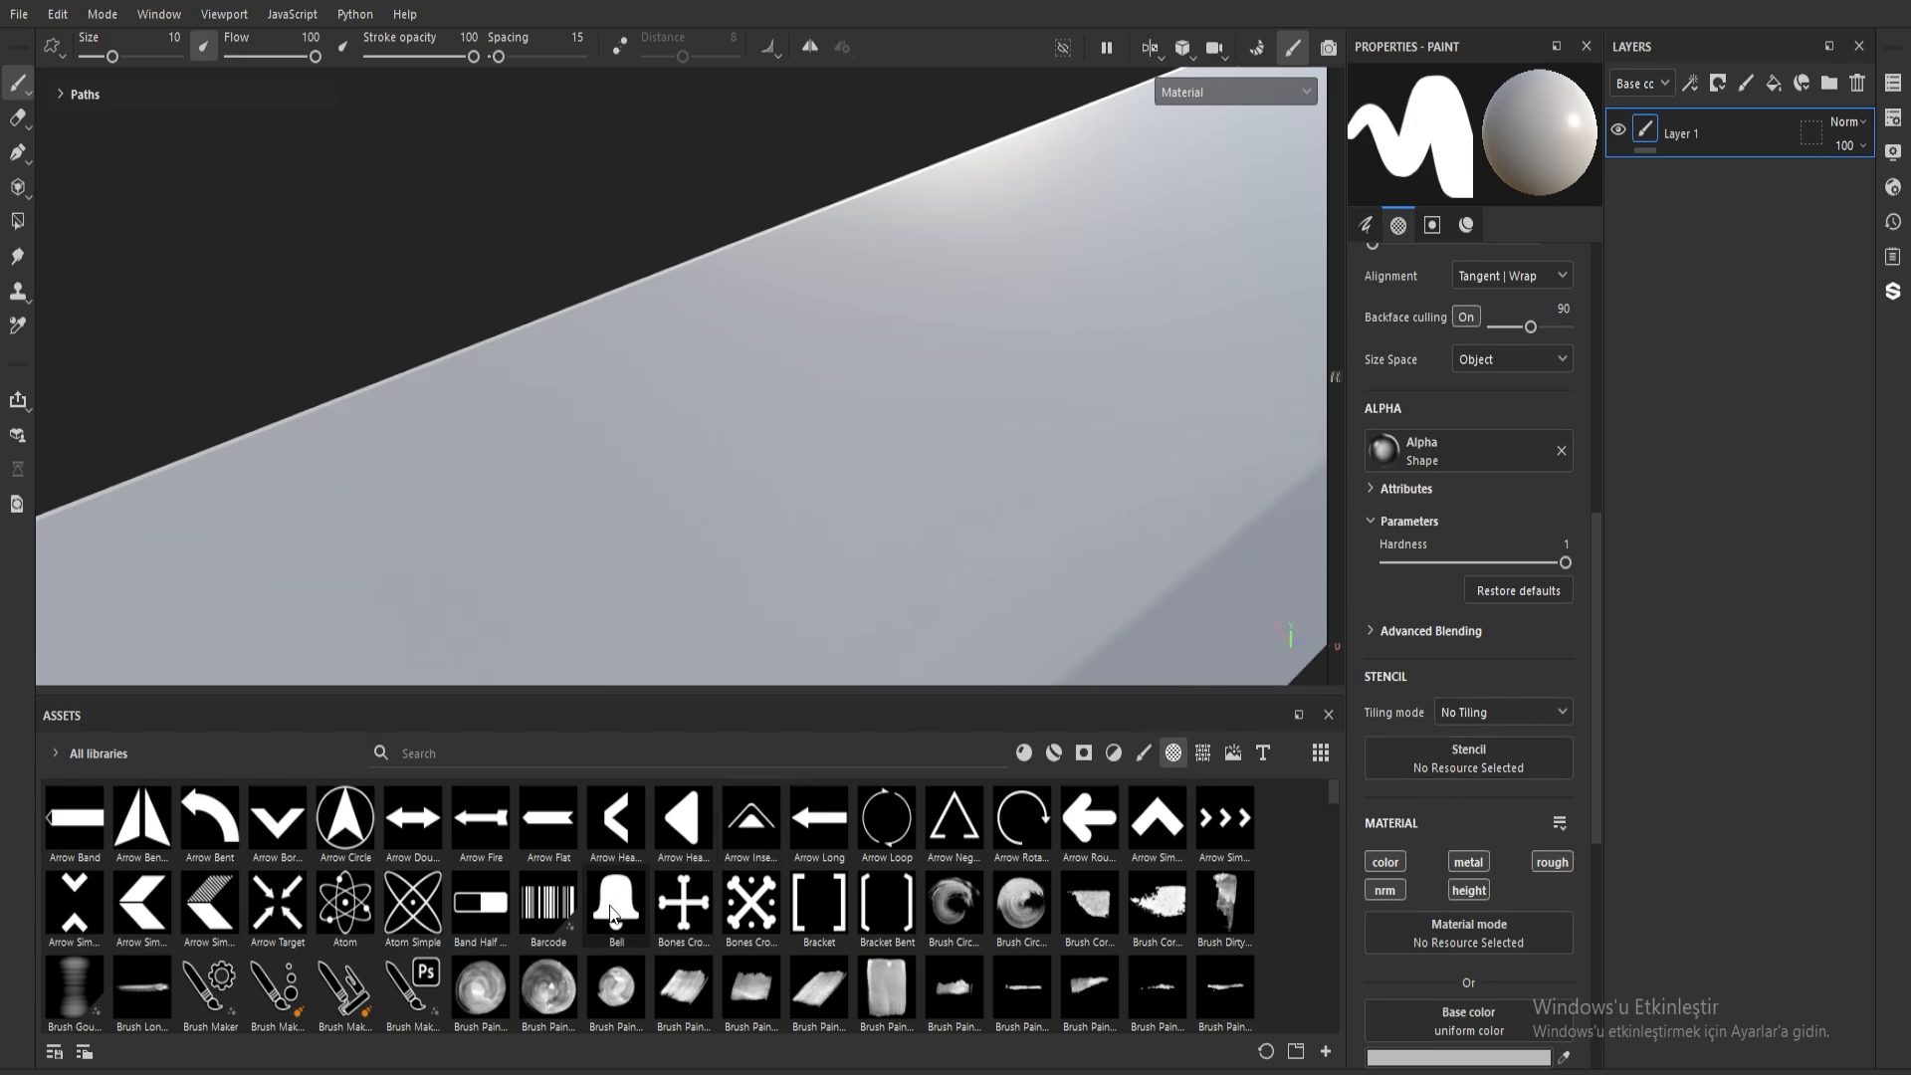
left_click_drag(612, 910, 1413, 458)
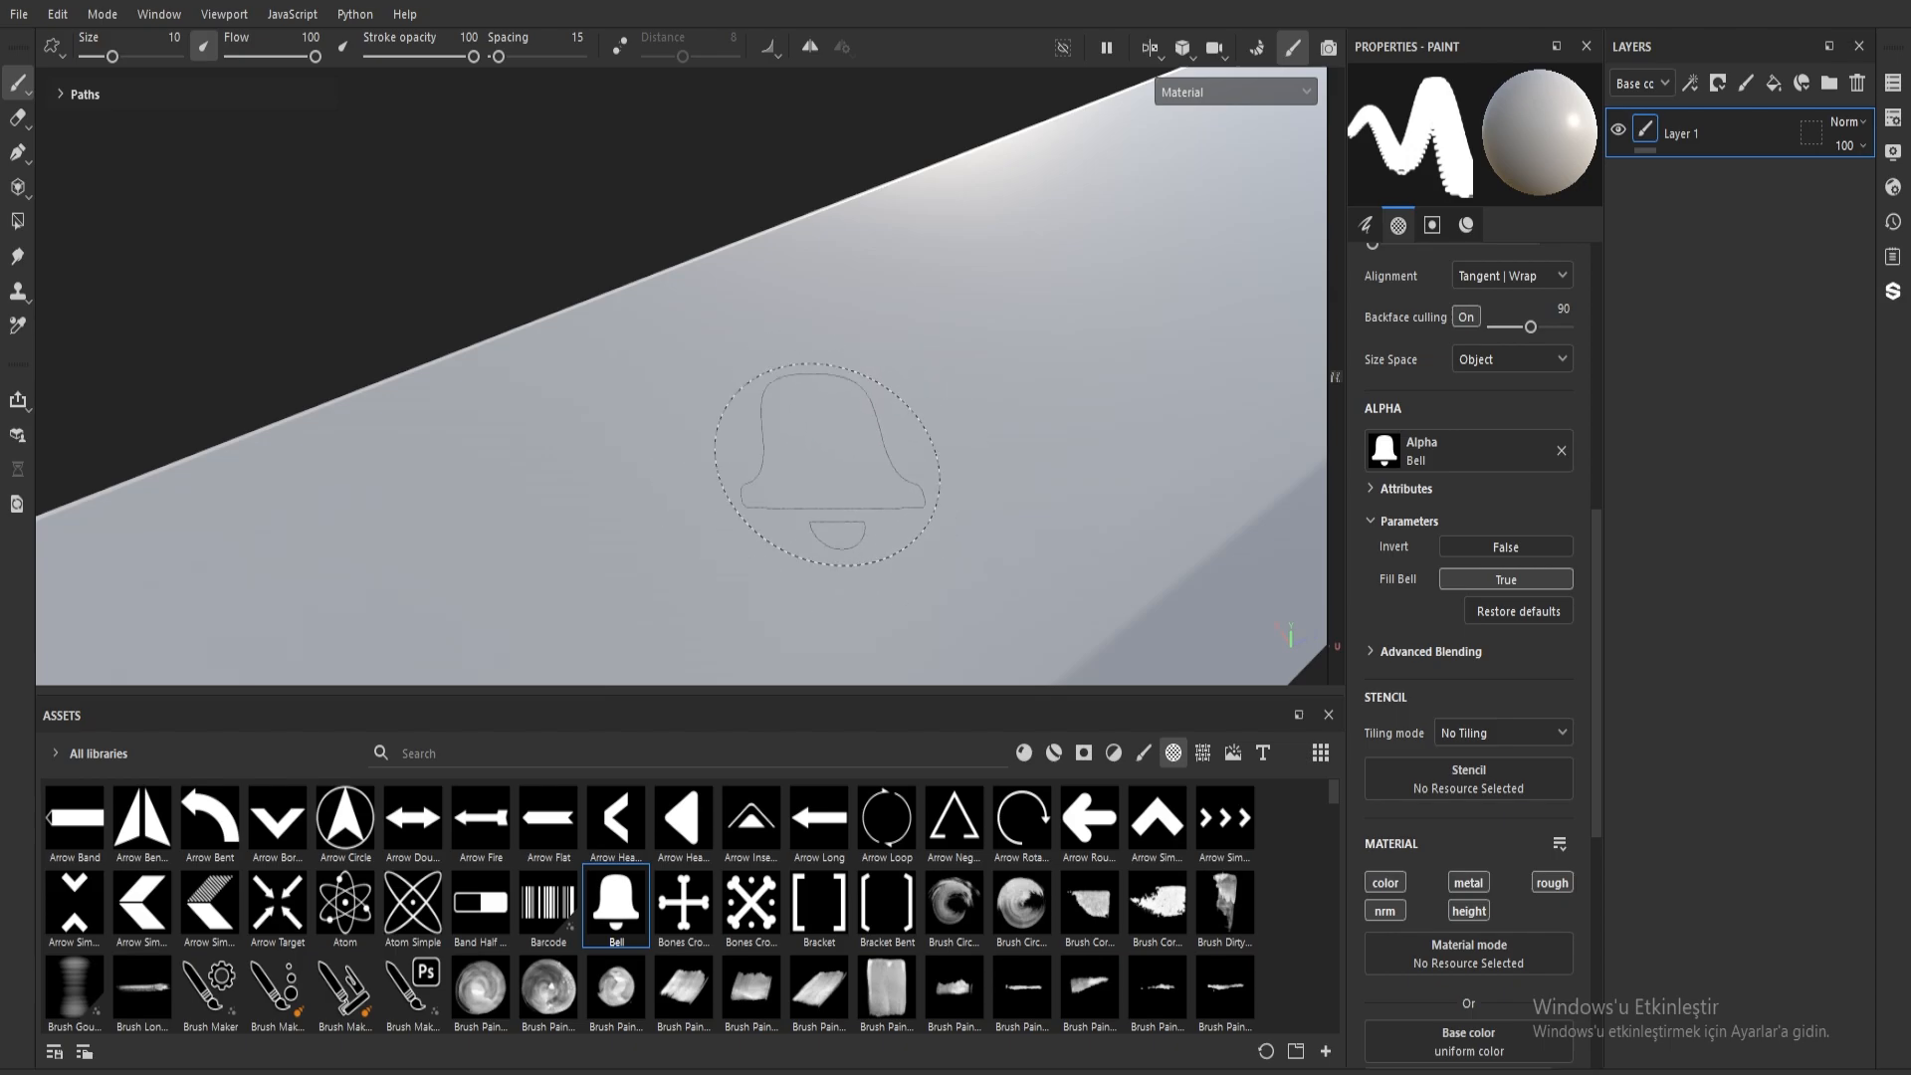
Step: Set the brush's base color to yellow and stamp three separate bells on the blade
left_click_drag(1658, 936, 1662, 937)
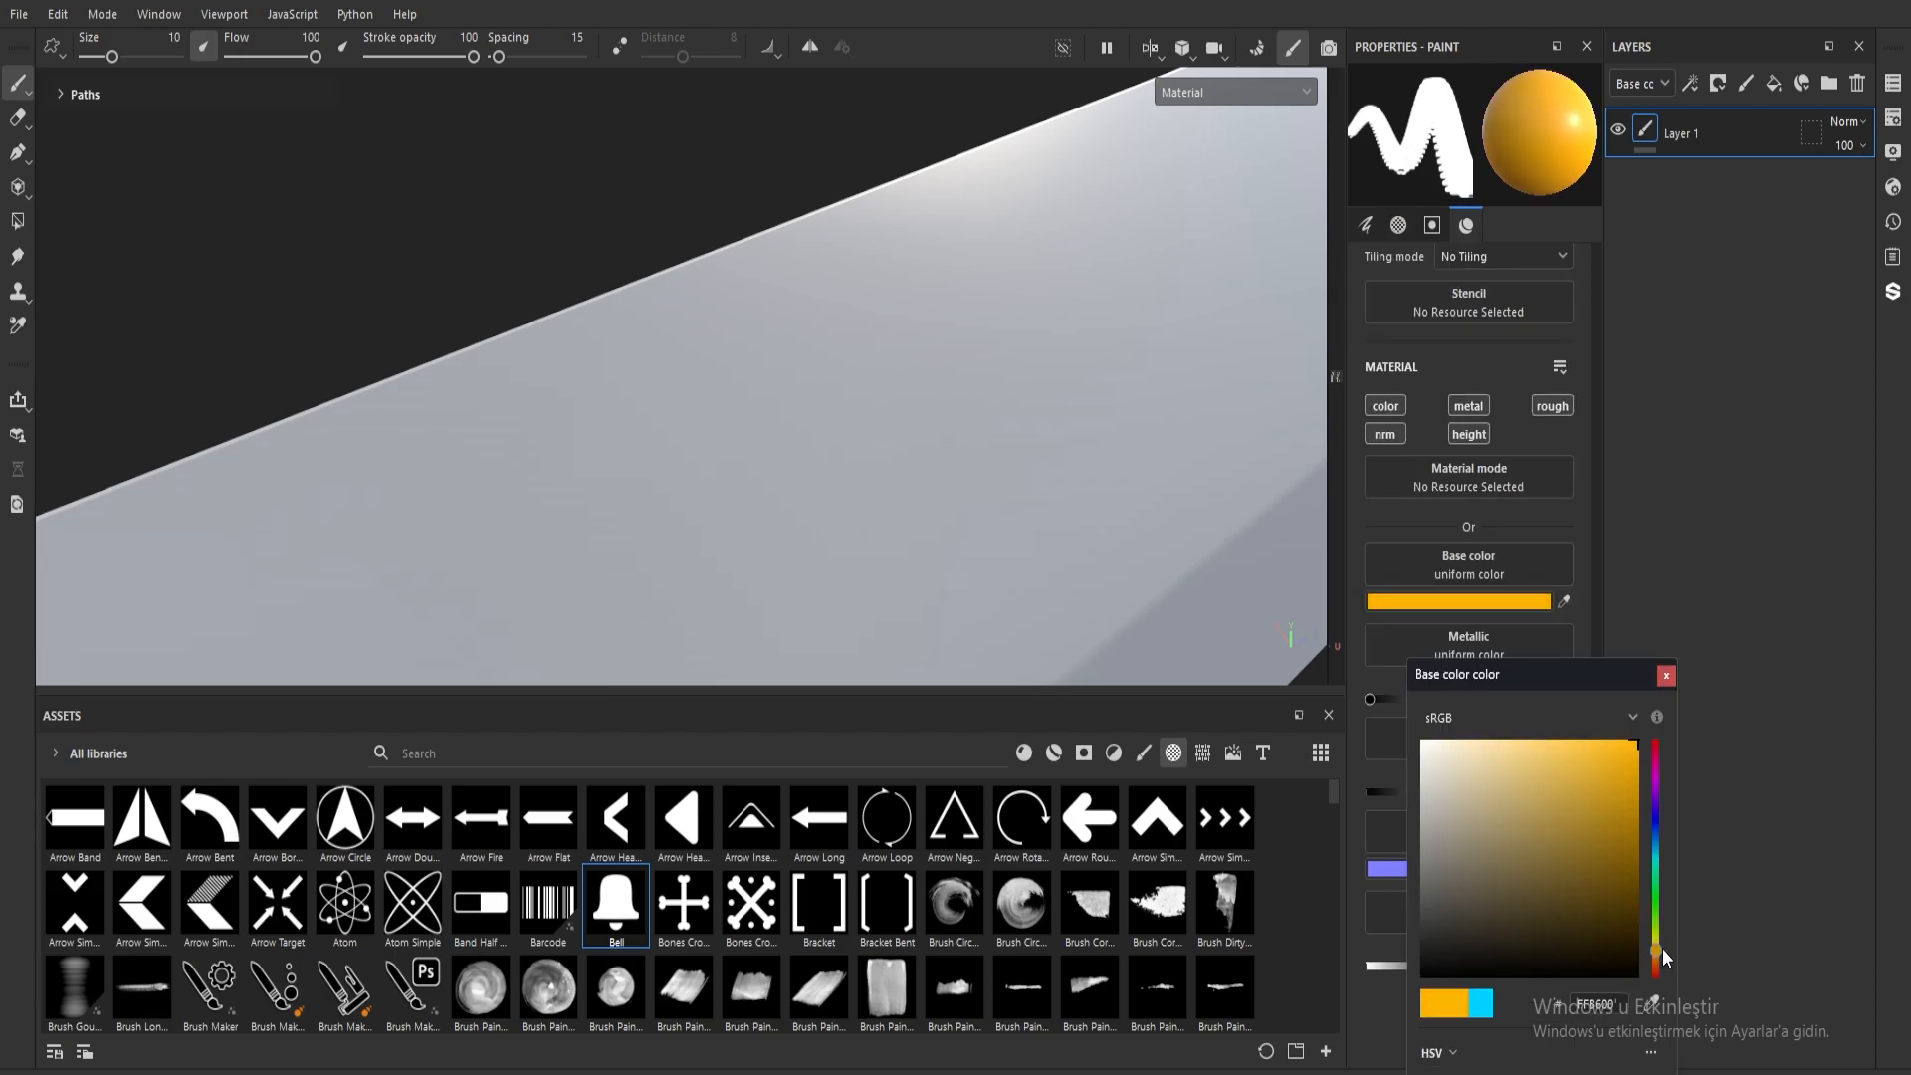
left_click(1666, 676)
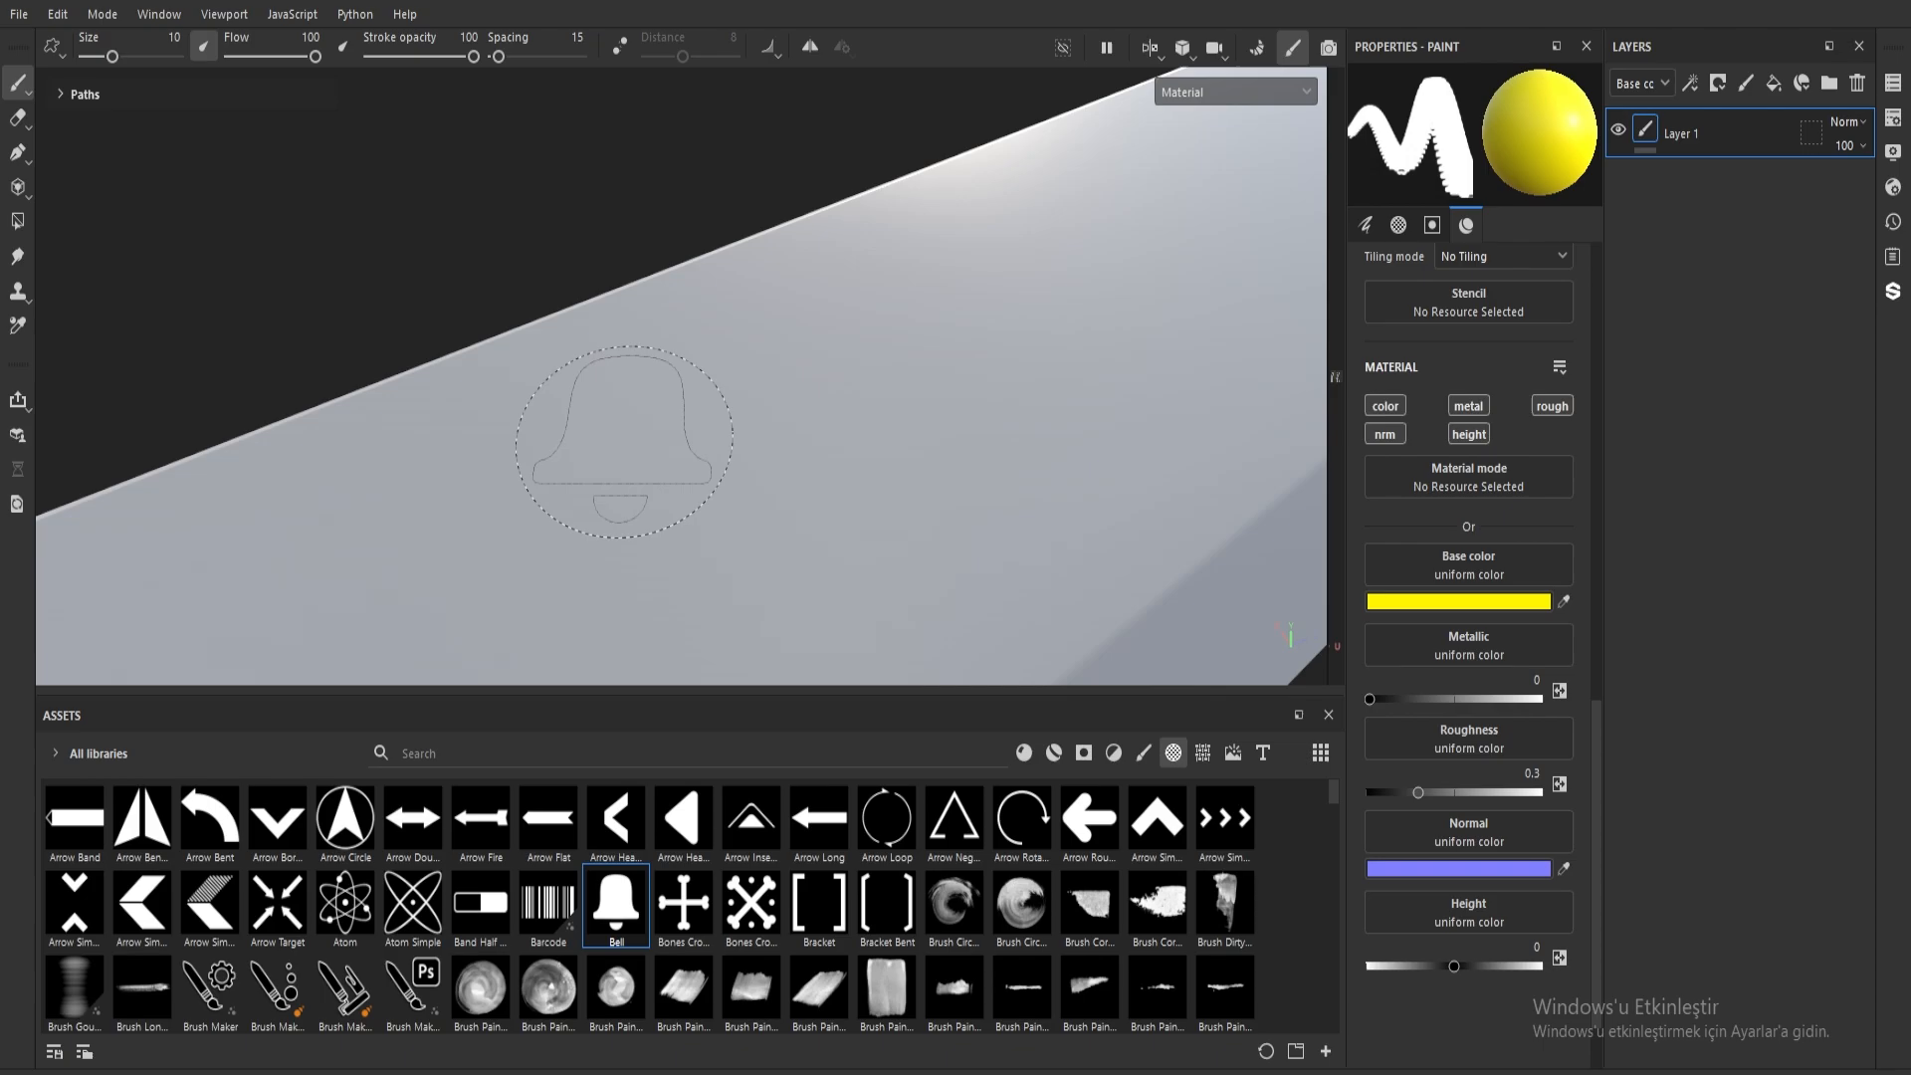
left_click(631, 439)
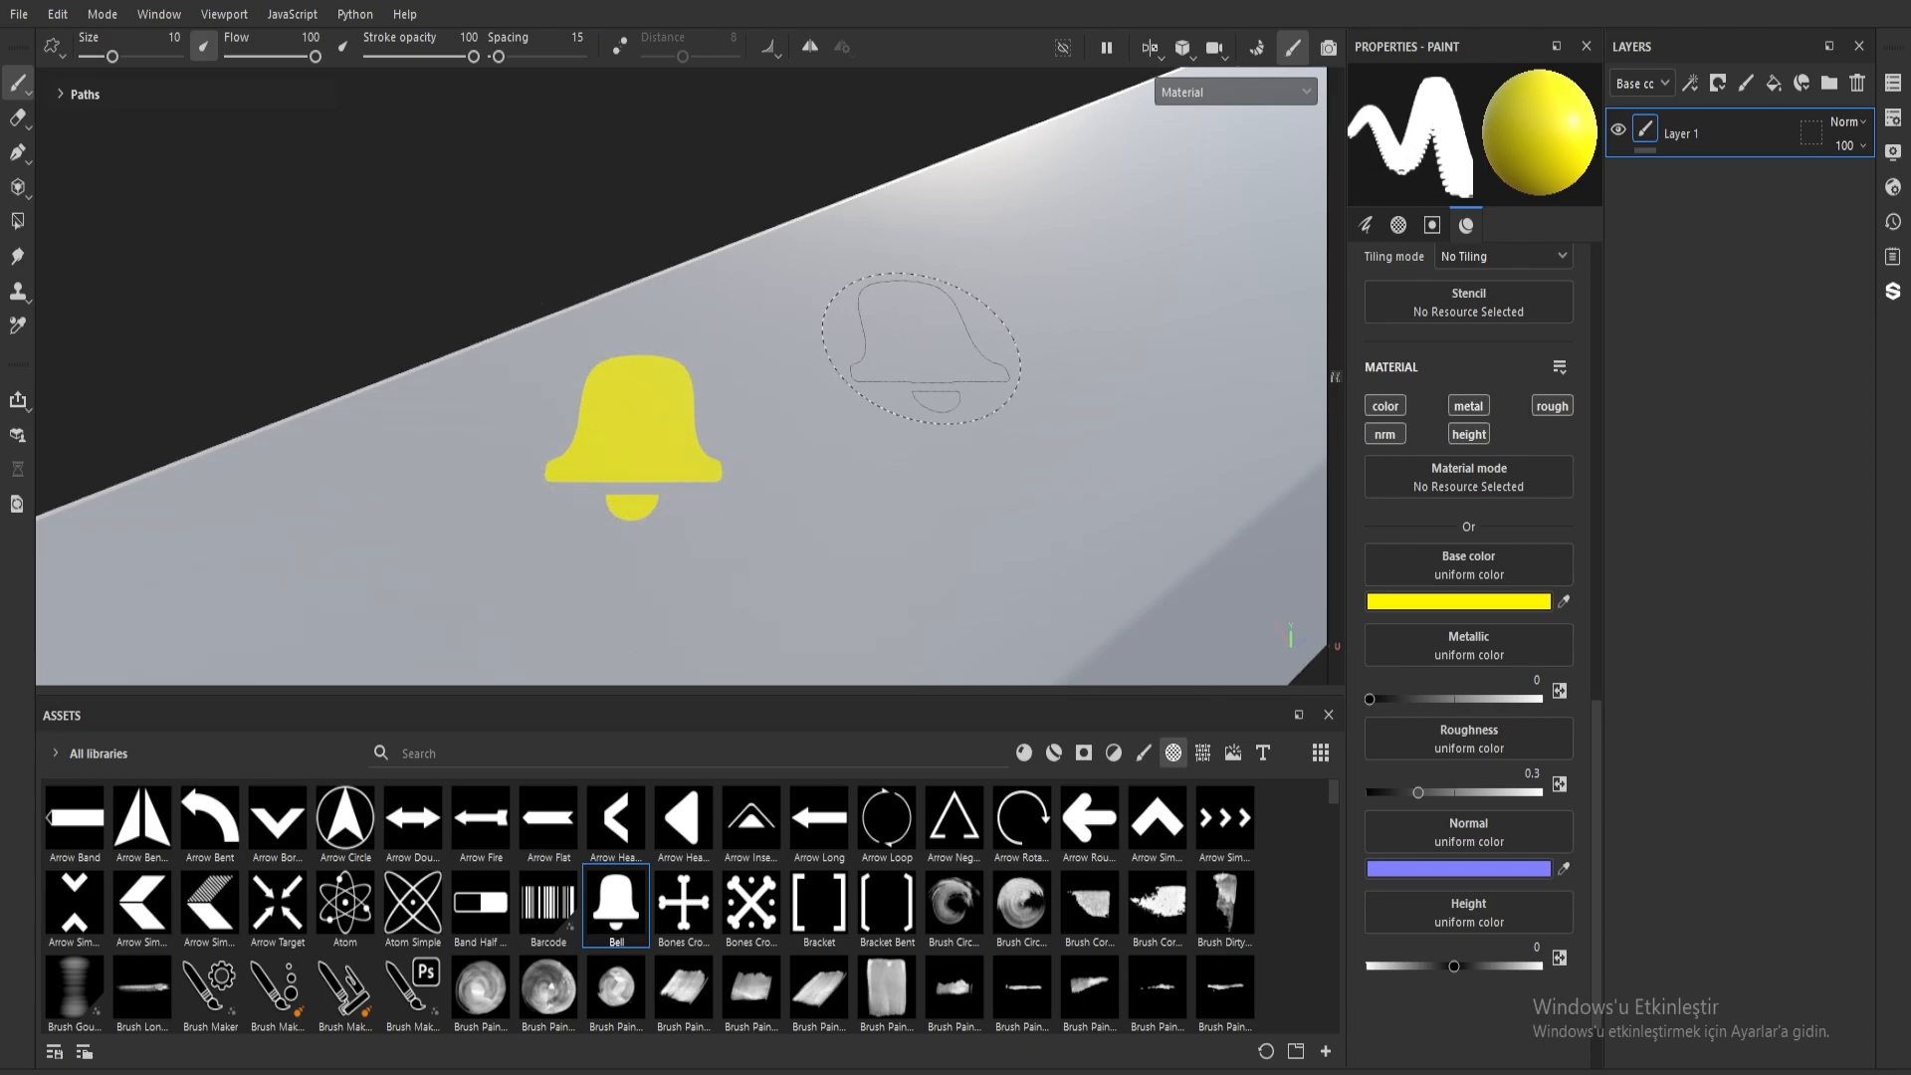
left_click(967, 288)
left_click(988, 533)
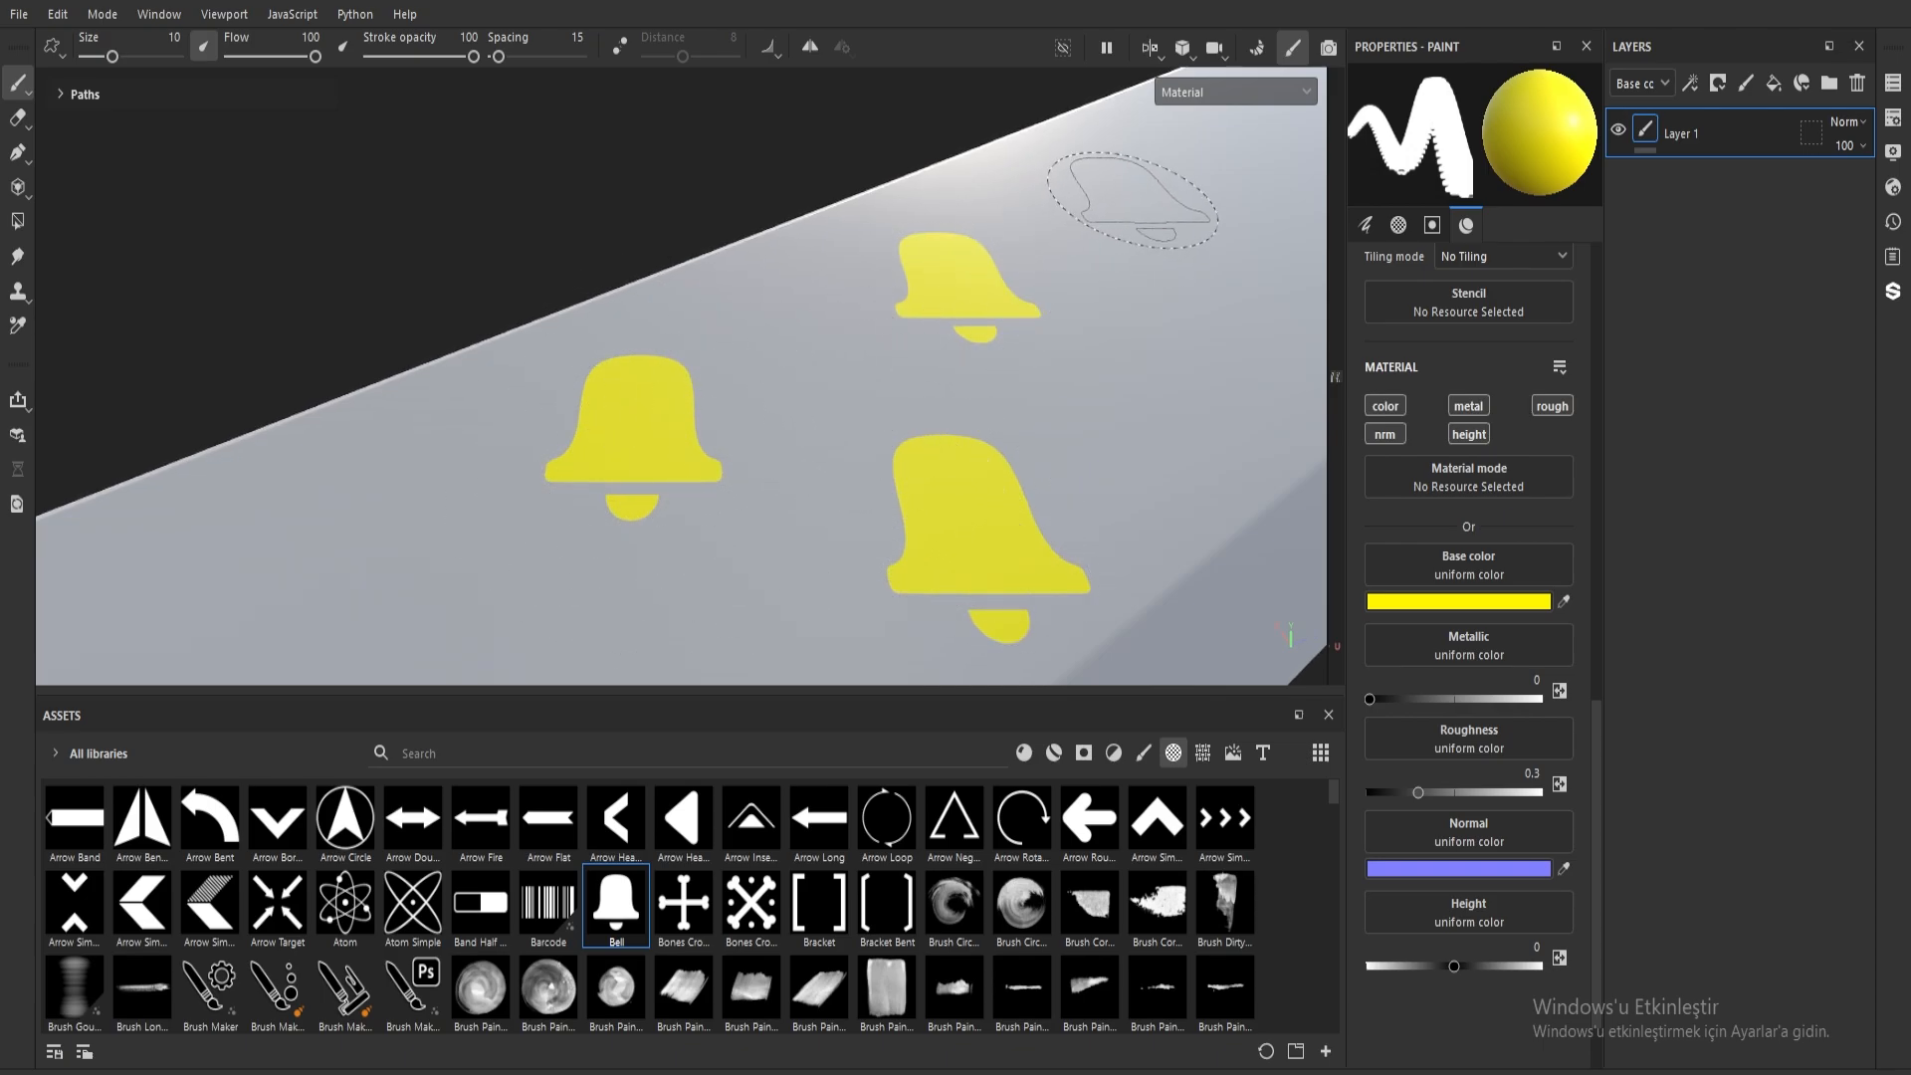
Step: Stamp a fourth bell, tilted counter-clockwise, near the blade's upper edge between the existing bells
left_click_drag(900, 349, 824, 398, "alt")
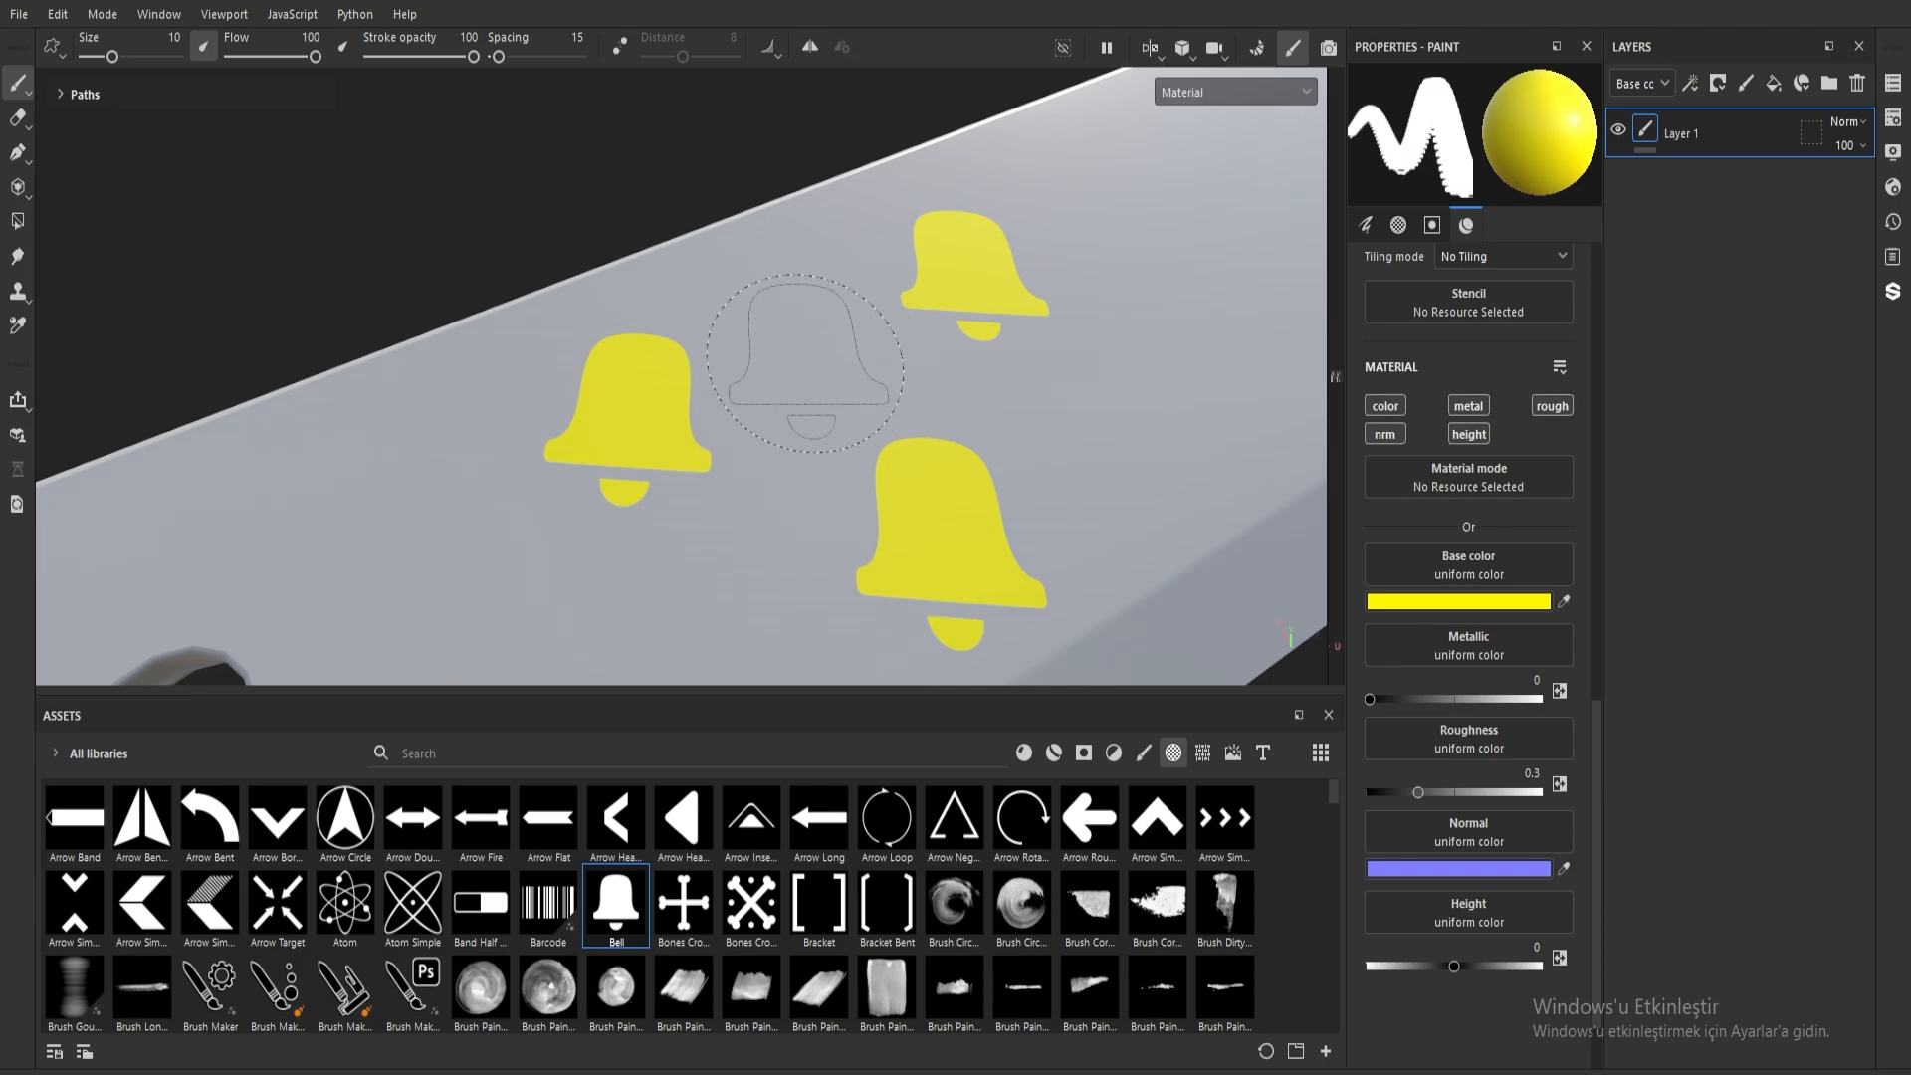
mouse_move(809, 366)
left_mouse_down("alt")
mouse_move(861, 323)
mouse_move(801, 344)
mouse_move(814, 416)
mouse_move(765, 416)
mouse_move(818, 416)
left_mouse_up("alt")
left_click(803, 278)
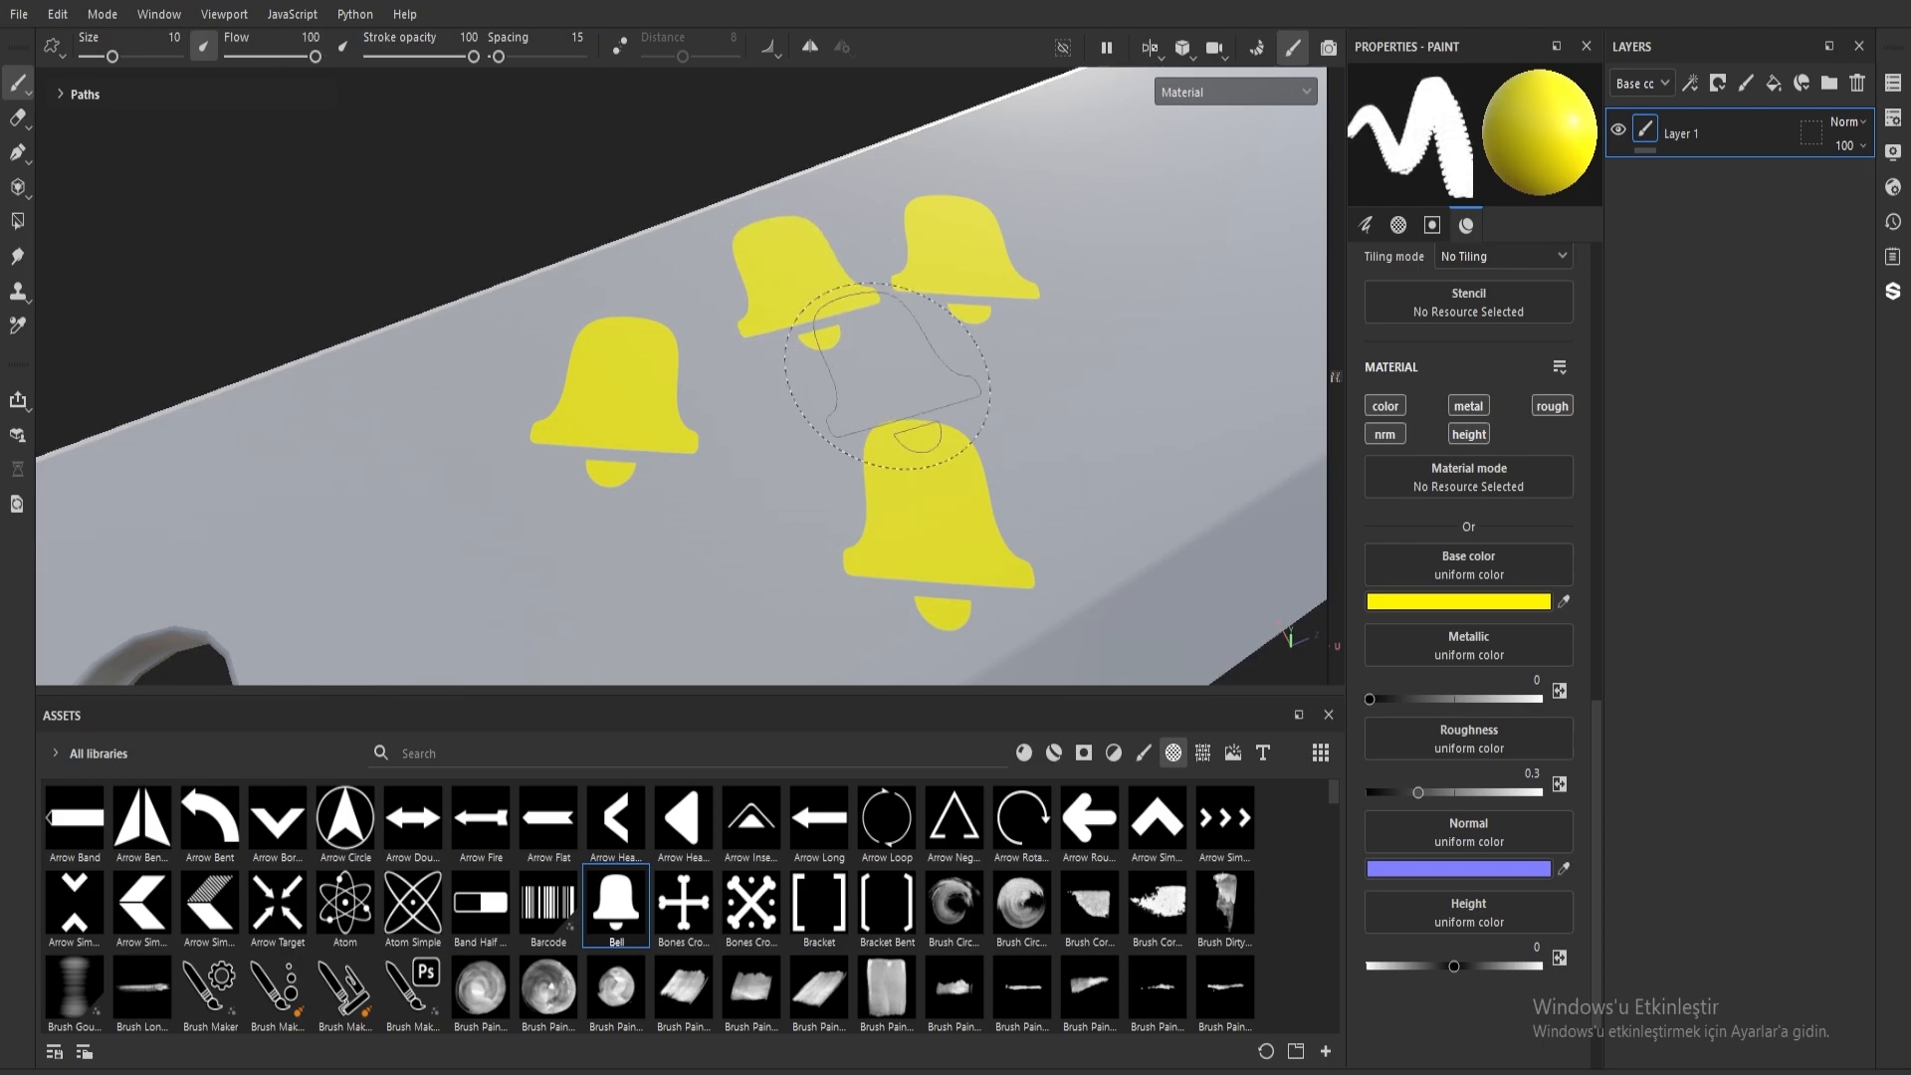
Step: Lower the brush flow to 21 and stamp three faint tilted bells around the solid ones
mouse_move(945, 428)
left_mouse_down("ctrl")
mouse_move(885, 428)
mouse_move(935, 429)
left_mouse_up("ctrl")
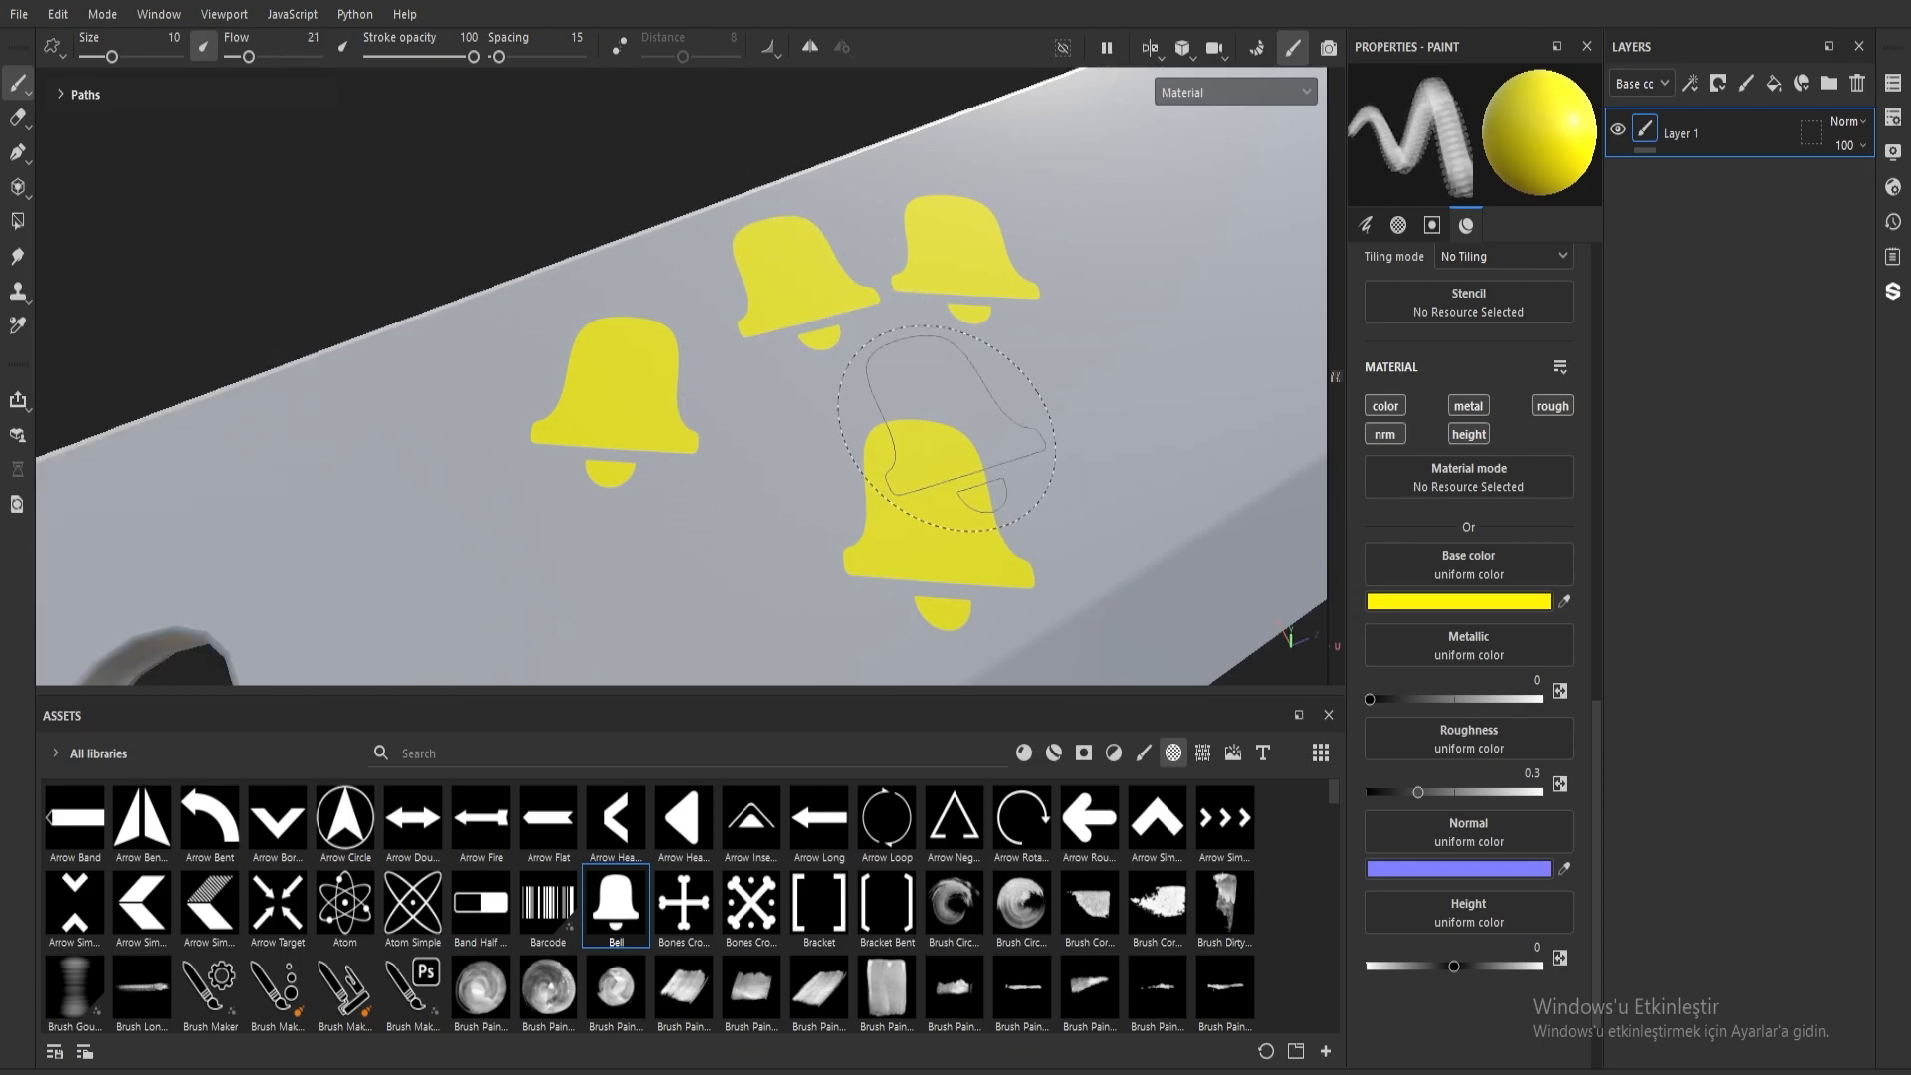
left_click(723, 534)
left_click(1065, 343)
left_click(1122, 191)
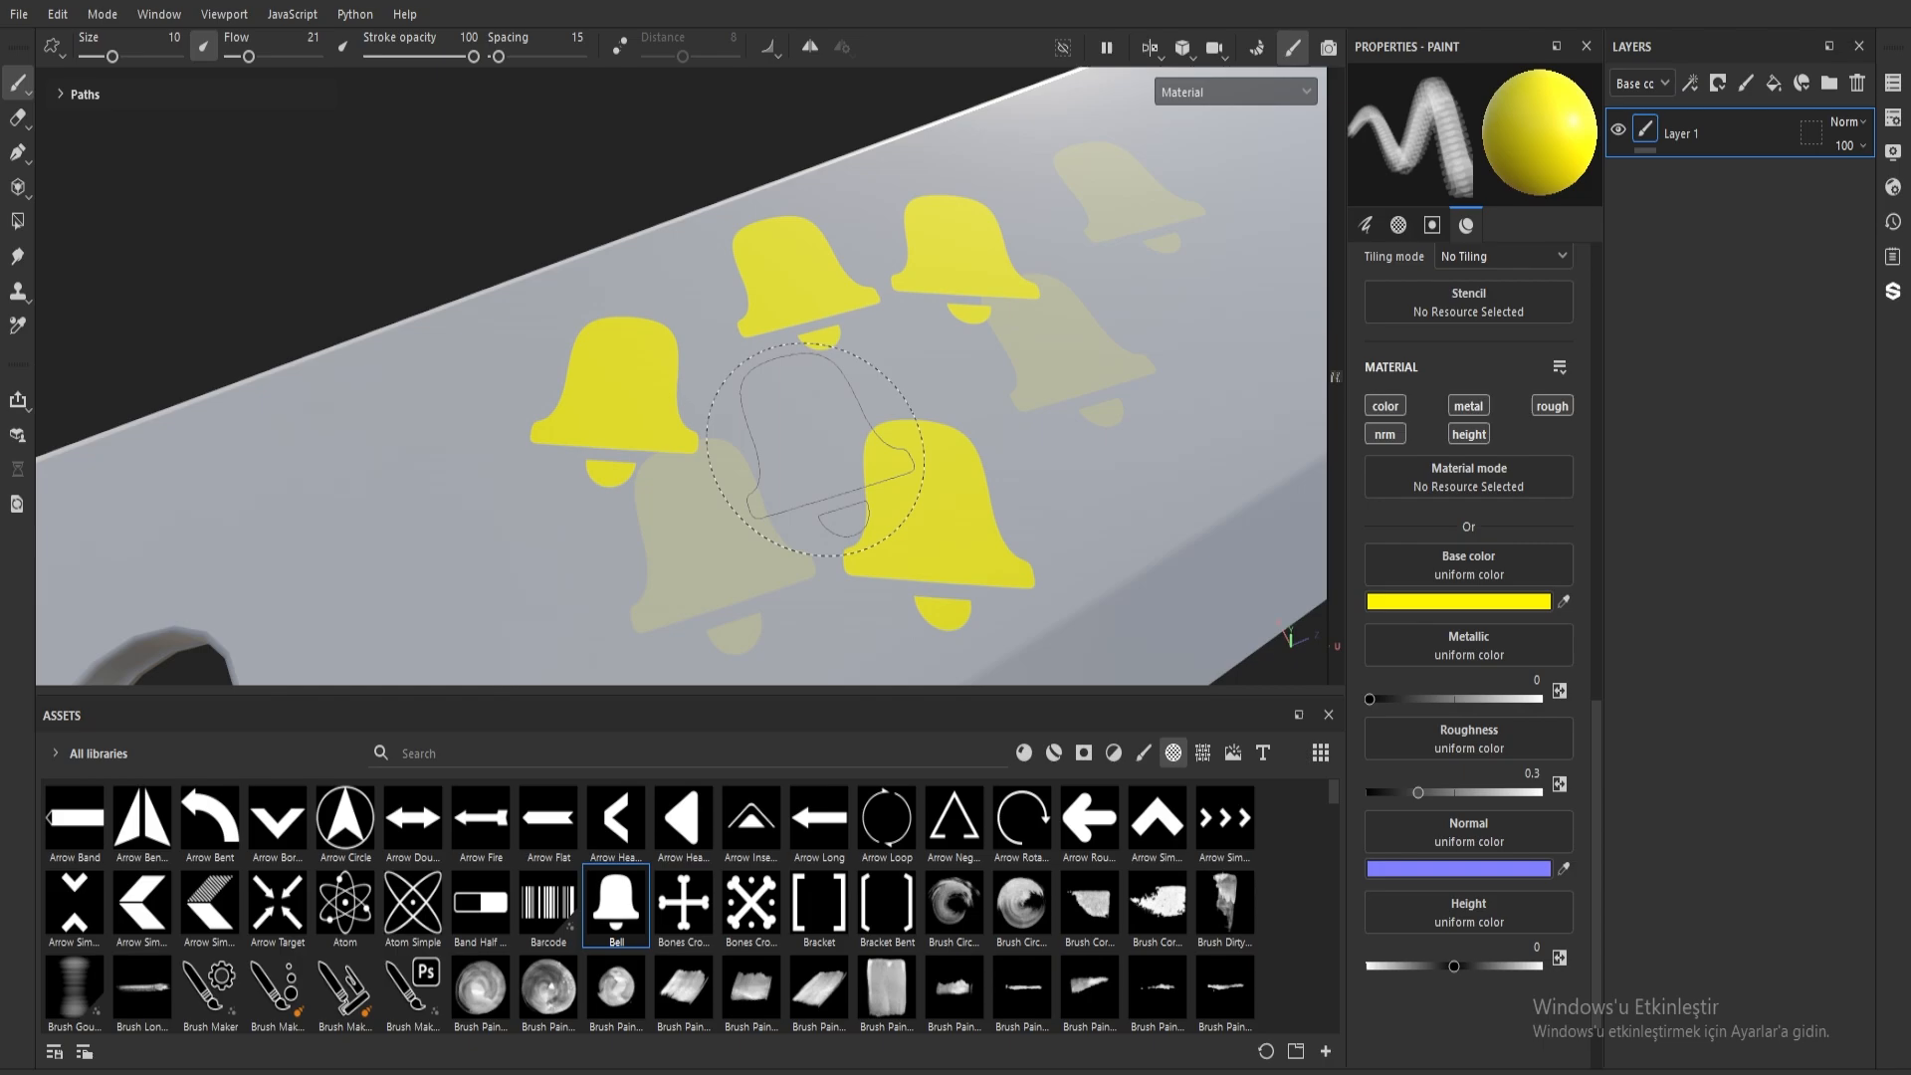
Step: Raise the flow to 99, paint a straight line of bells along the blade, and undo it
left_click_drag(811, 449, 941, 450, "ctrl")
left_click_drag(448, 418, 443, 418, "ctrl")
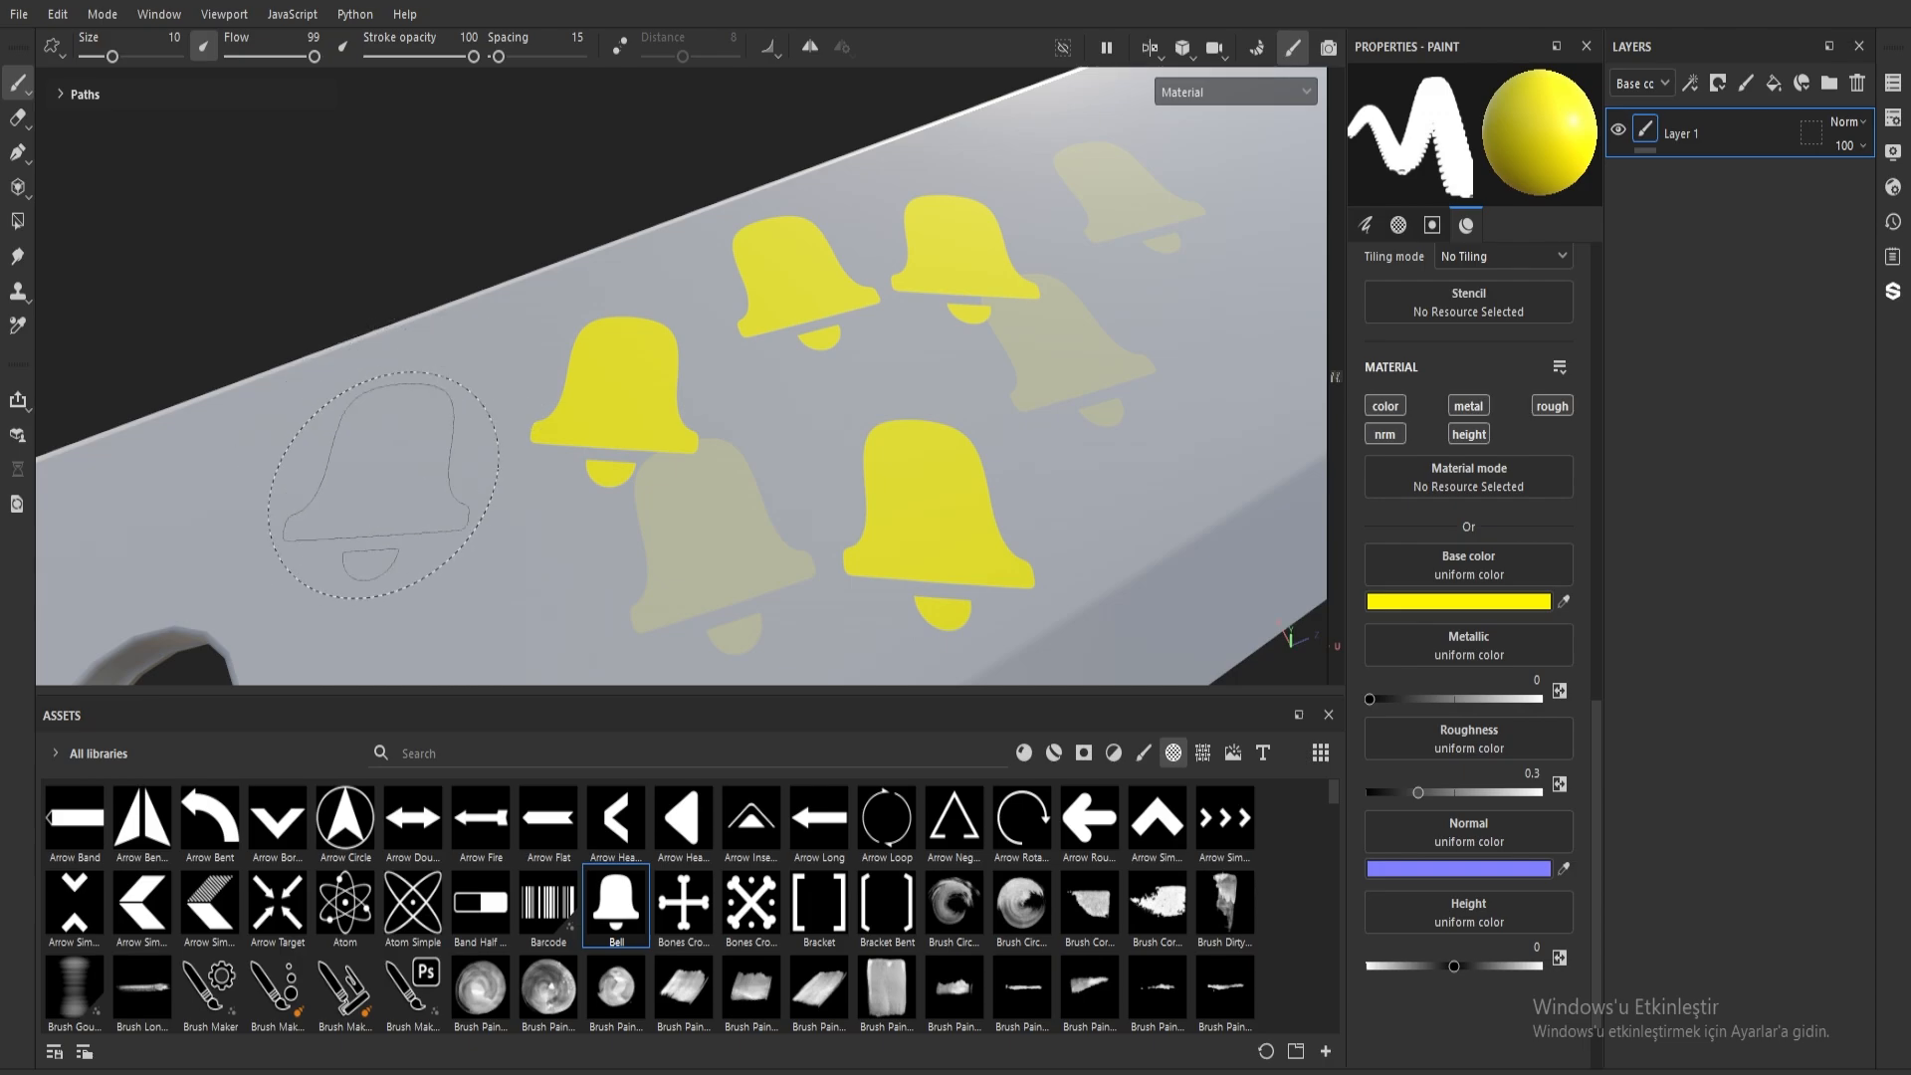
key("shift")
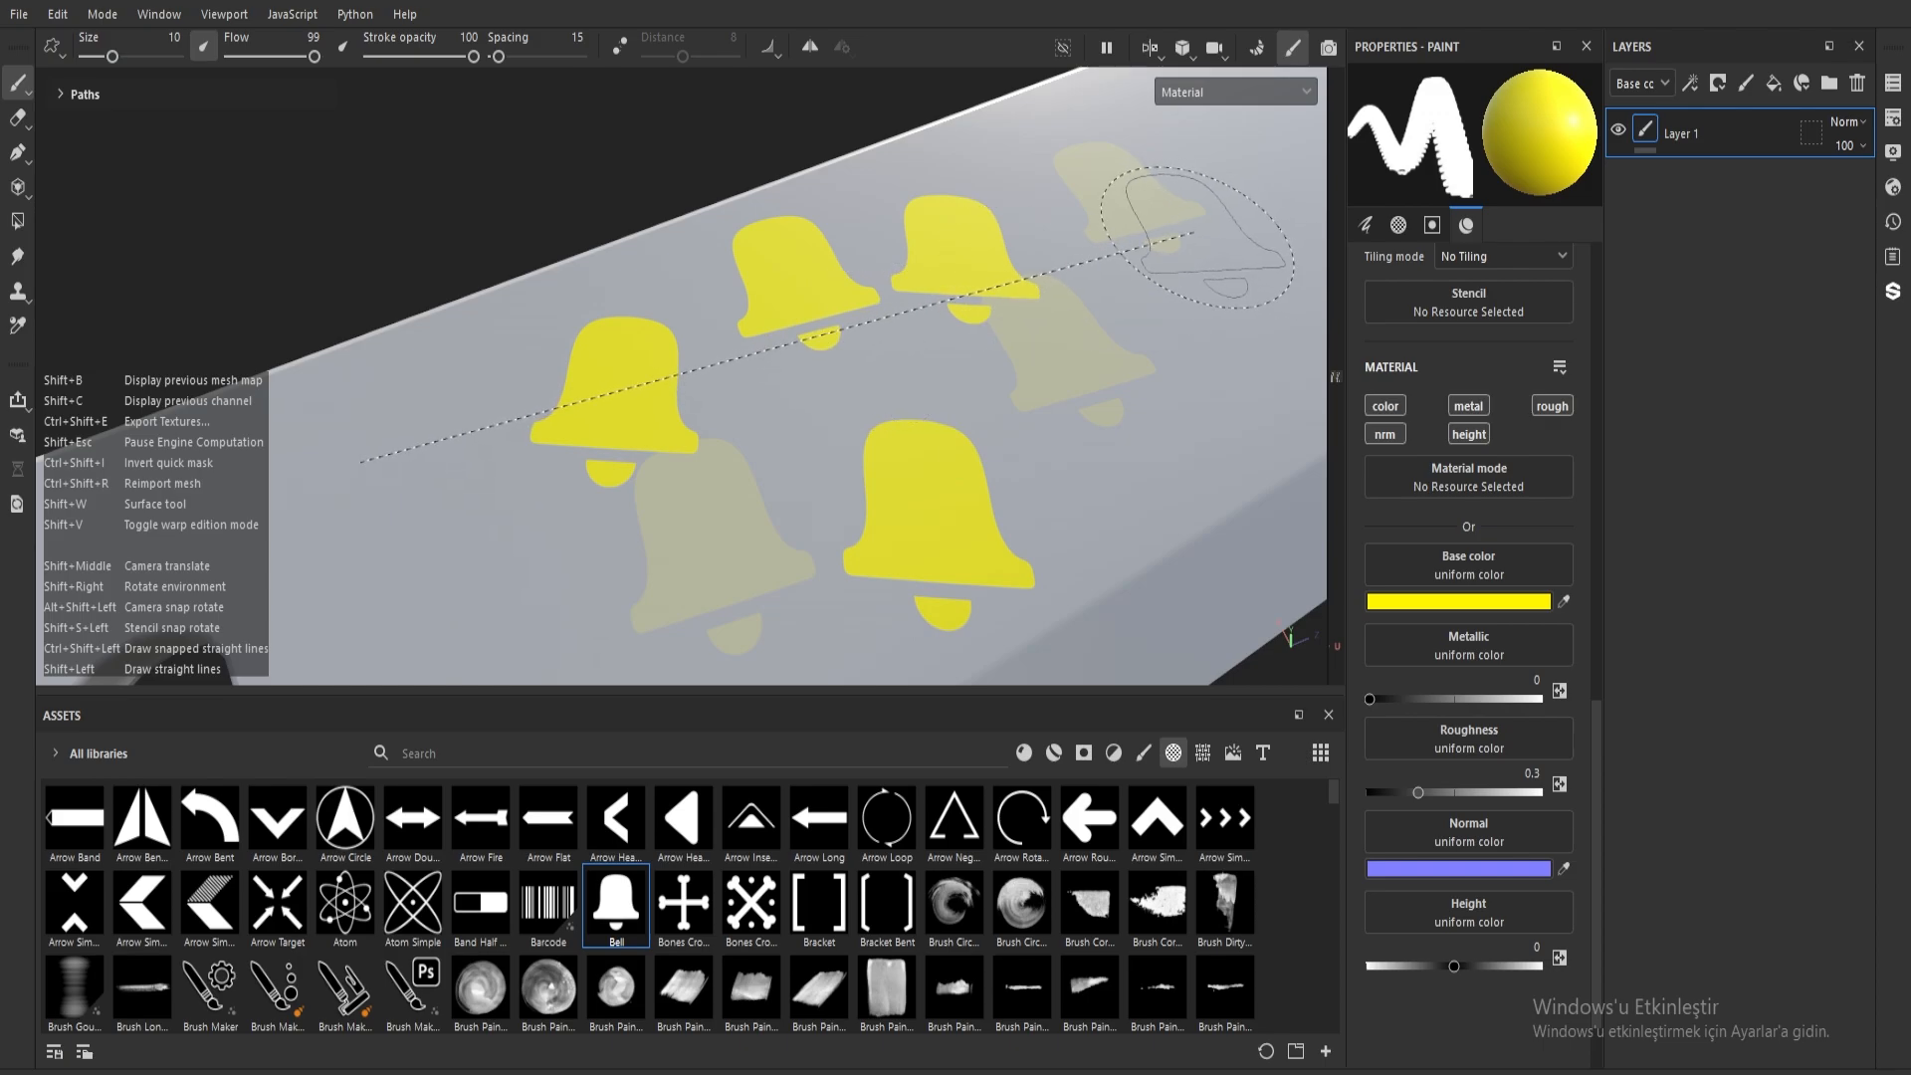
left_click(1169, 244, "shift")
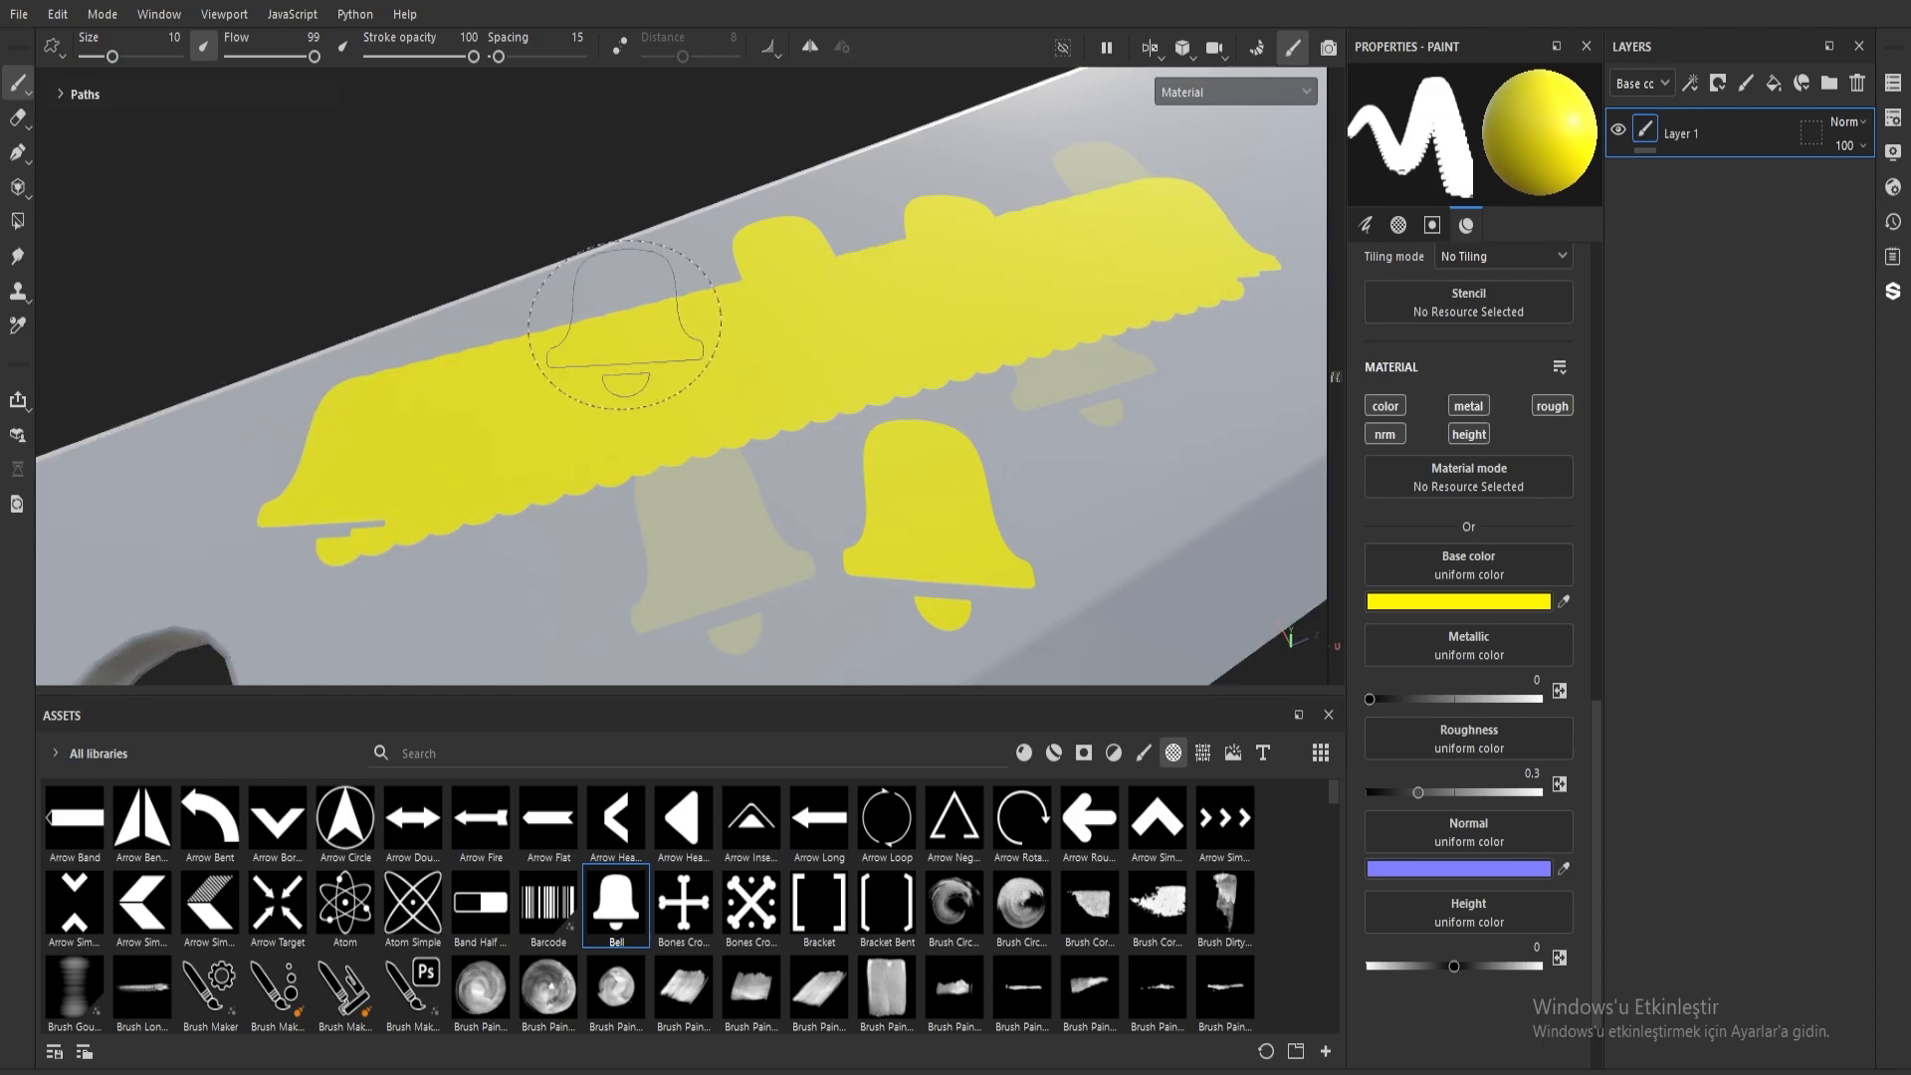
key("ctrl+z")
Step: Switch to the Basic Hard brush preset
scroll(1453, 722, "up", 4)
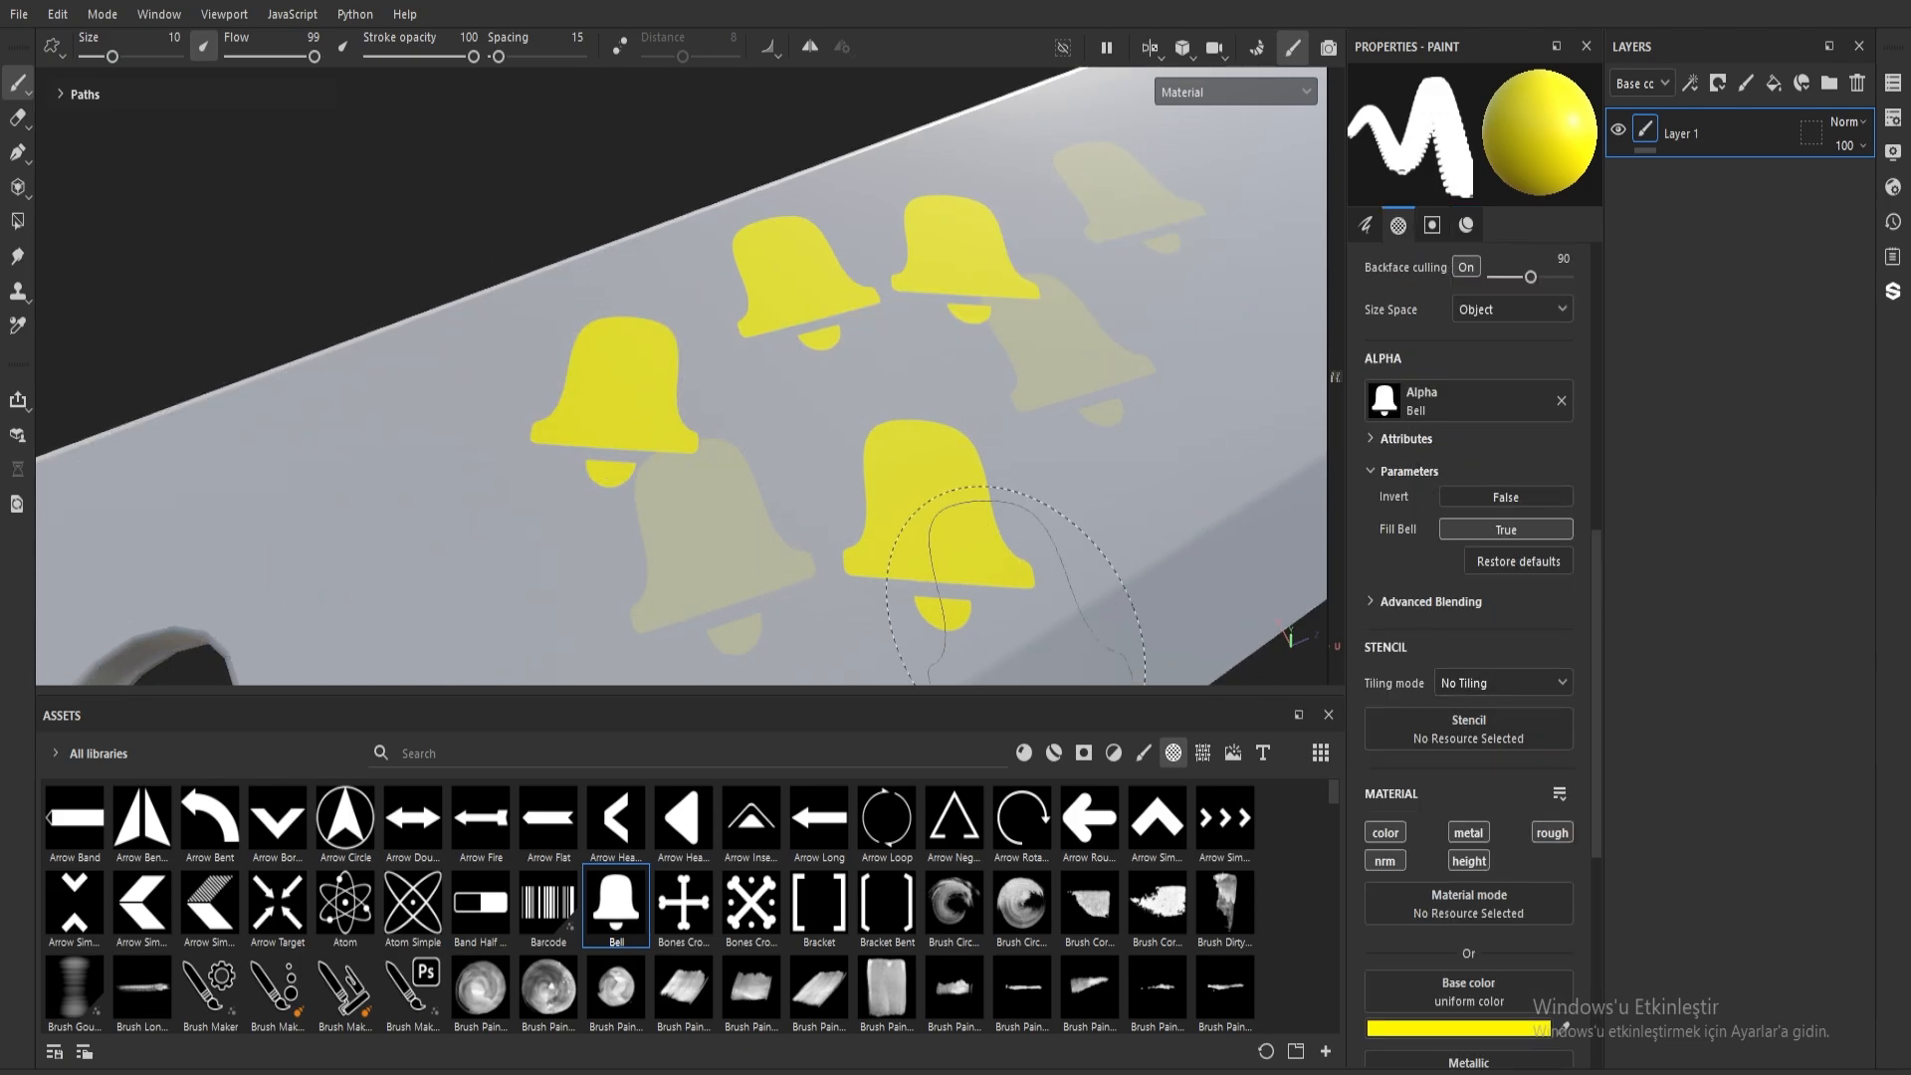
left_click(1143, 753)
left_click(750, 831)
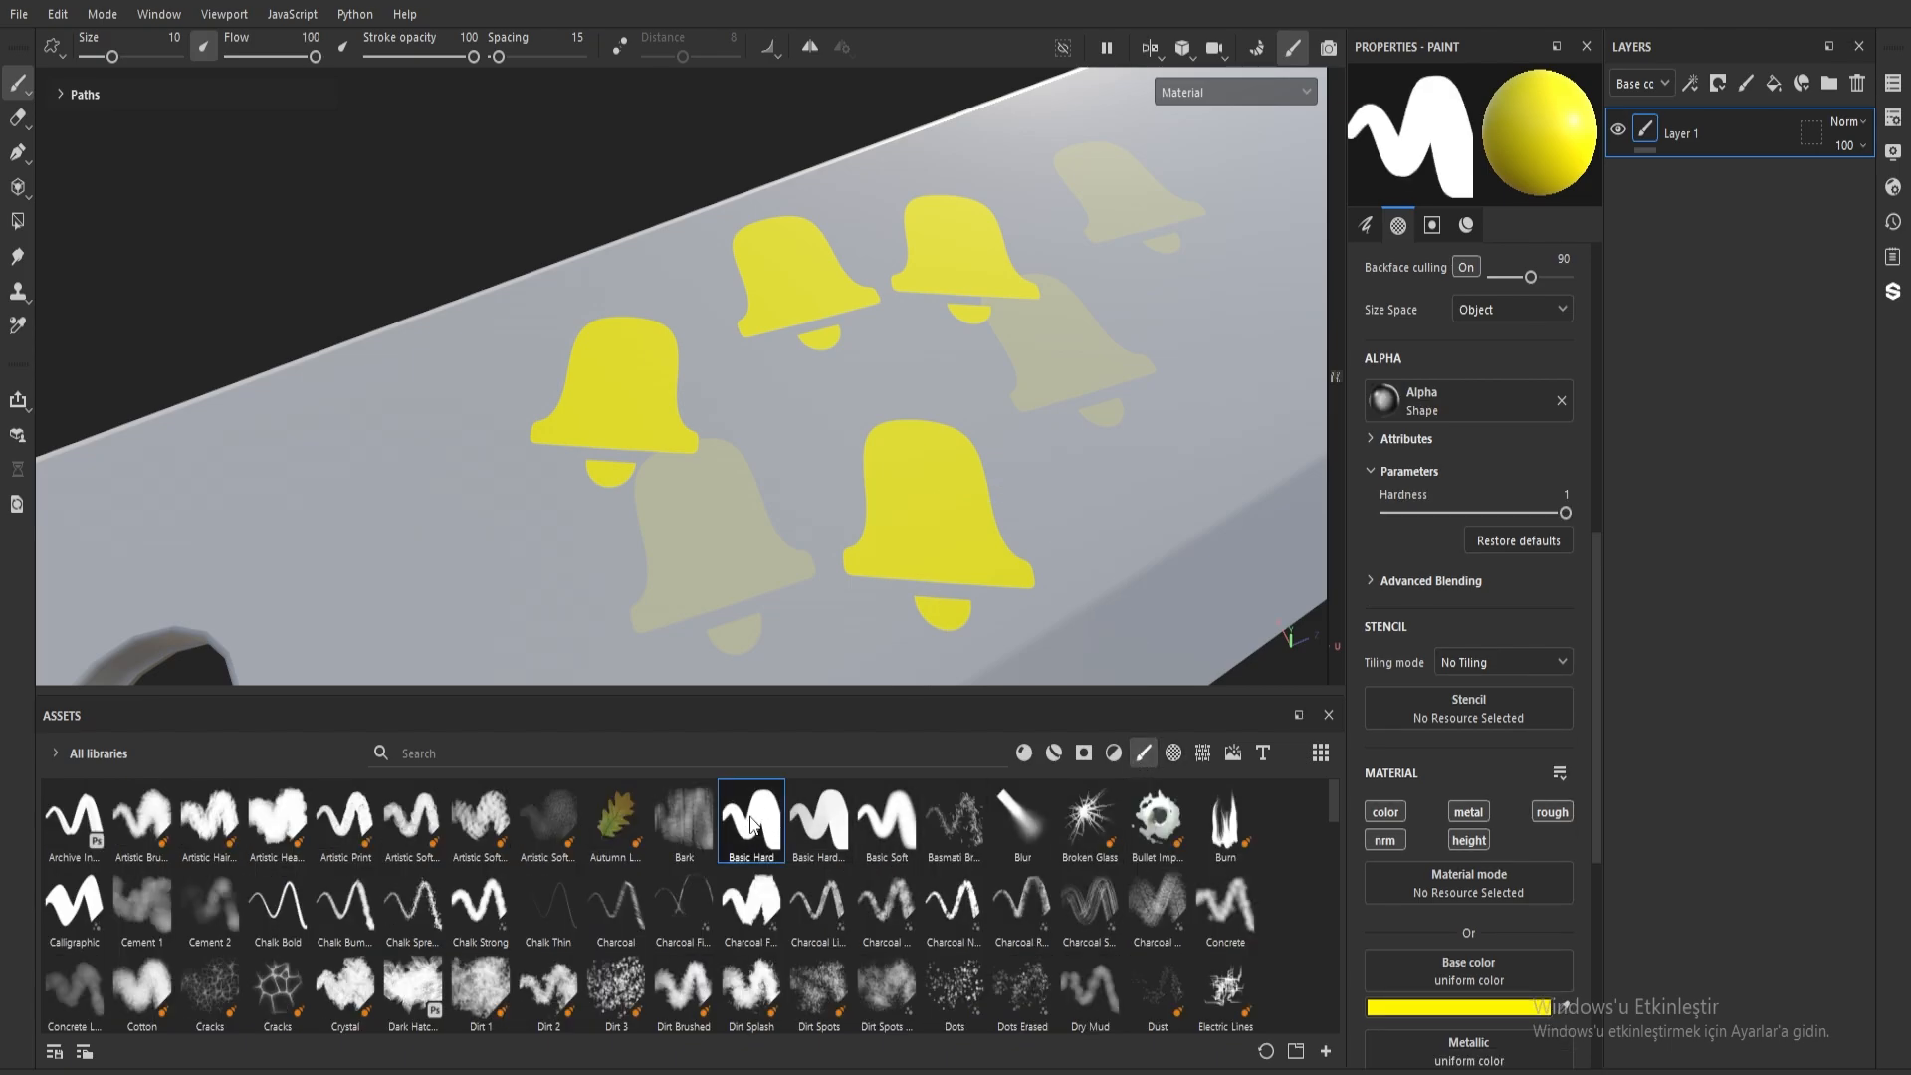
Step: Load the Bell alpha as the stencil and paint a yellow bell through it near the blade's end
left_click(1173, 754)
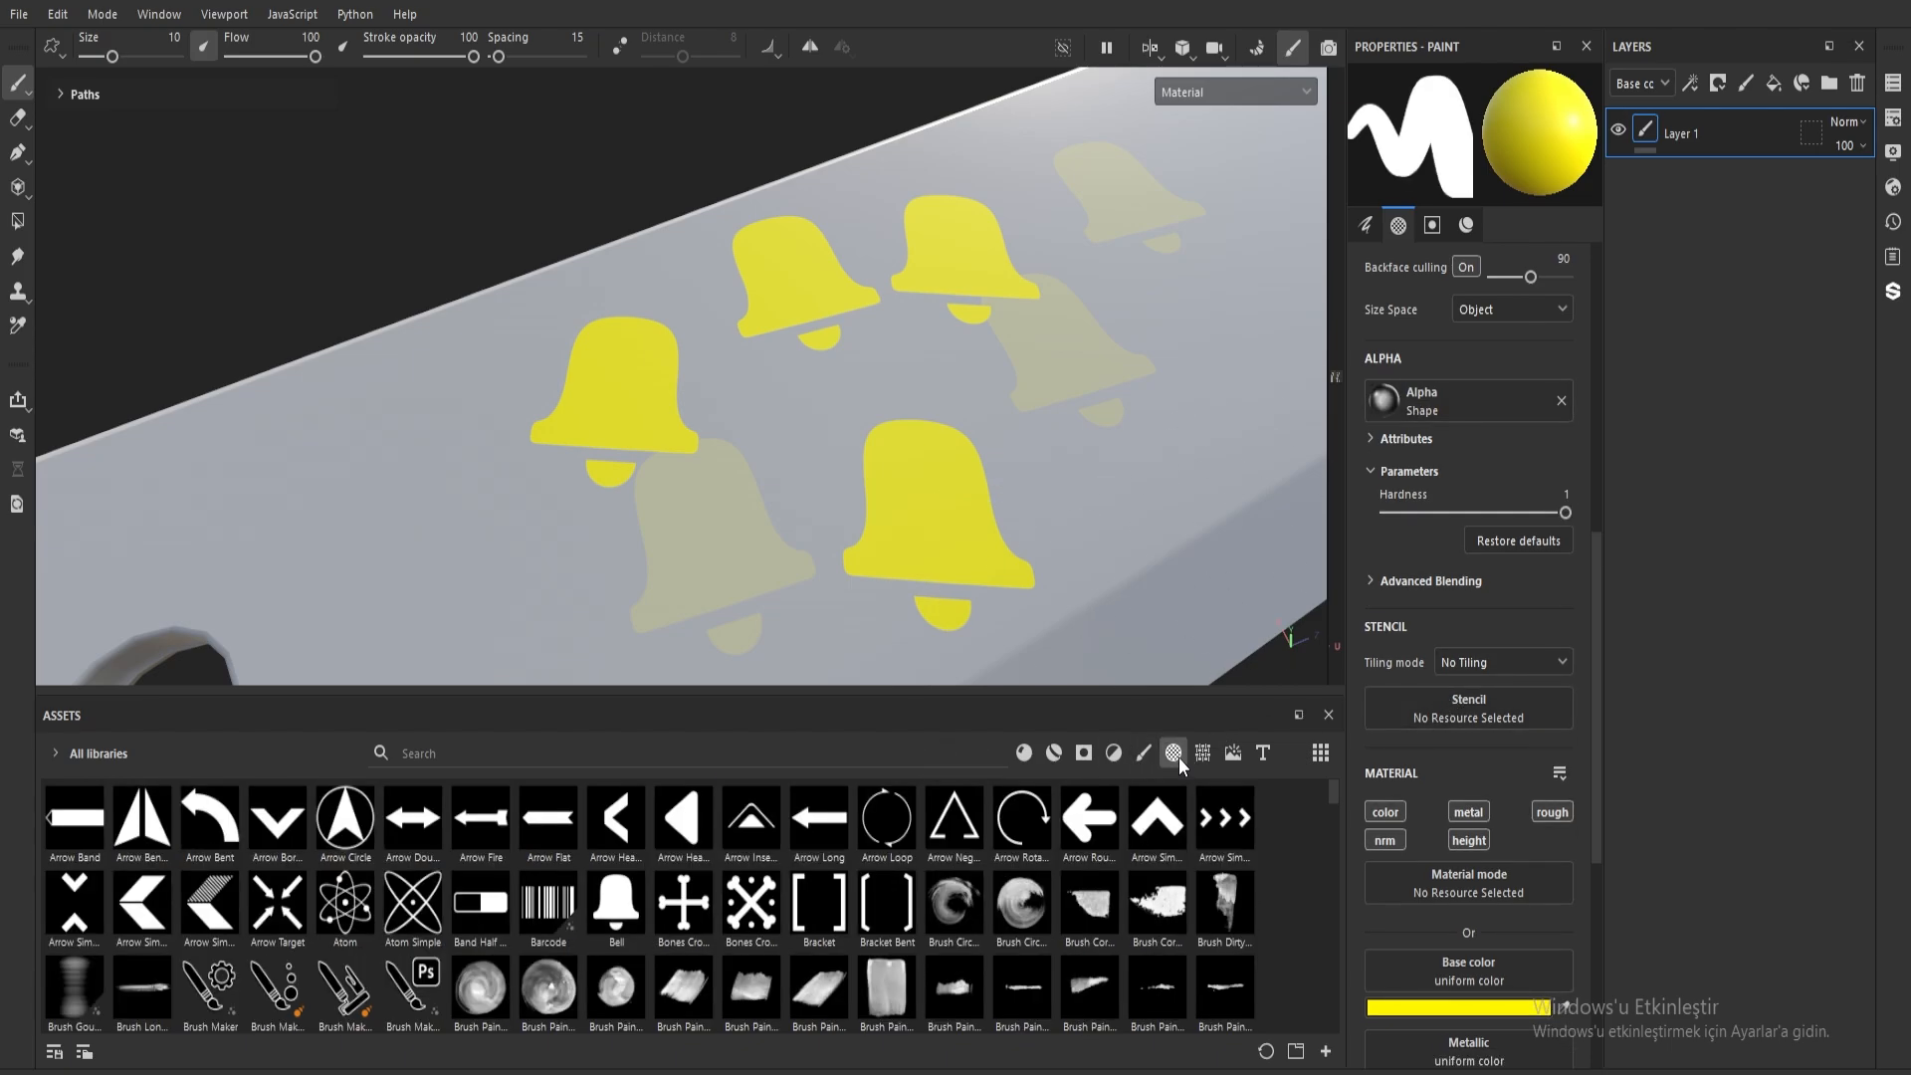
mouse_move(616, 901)
left_mouse_down()
mouse_move(1358, 671)
mouse_move(1403, 706)
left_mouse_up()
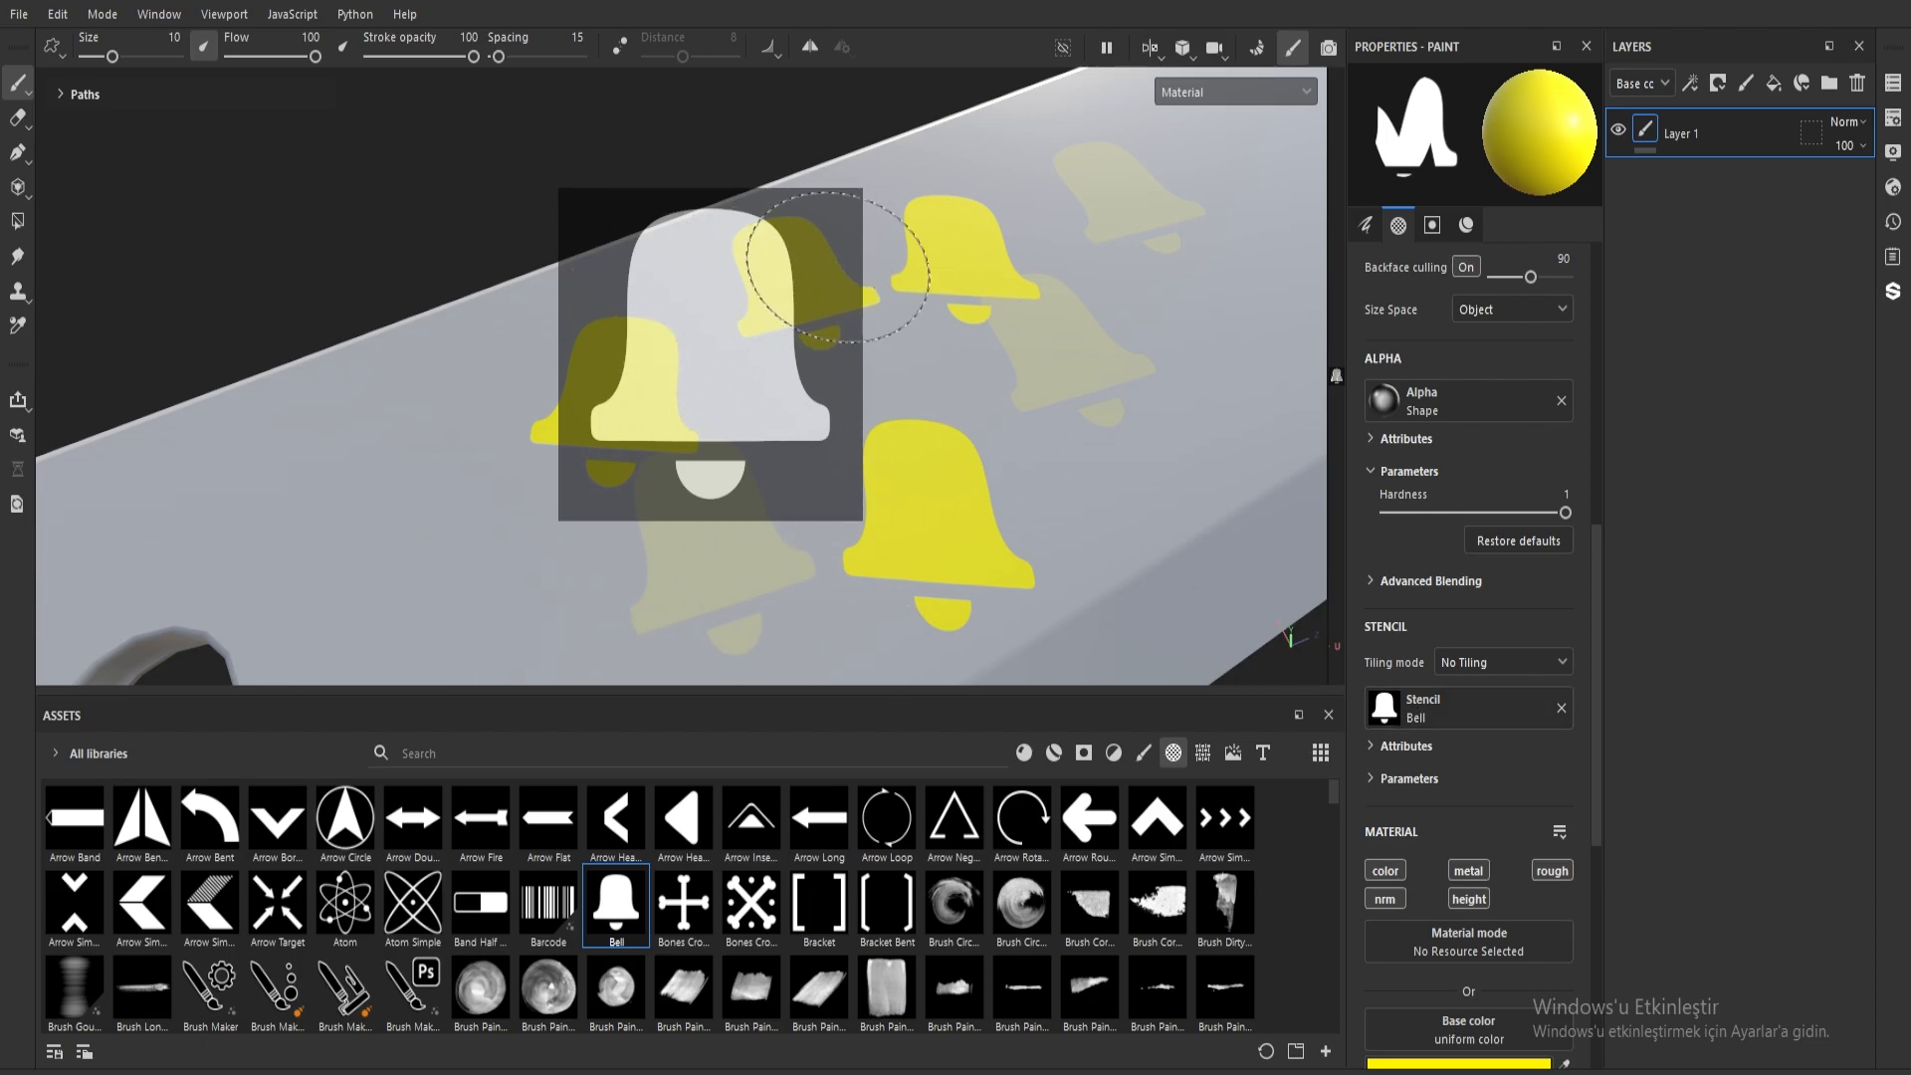
left_click_drag(836, 269, 684, 379, "alt")
mouse_move(625, 218)
left_mouse_down()
mouse_move(589, 279)
mouse_move(686, 418)
mouse_move(738, 393)
left_mouse_up()
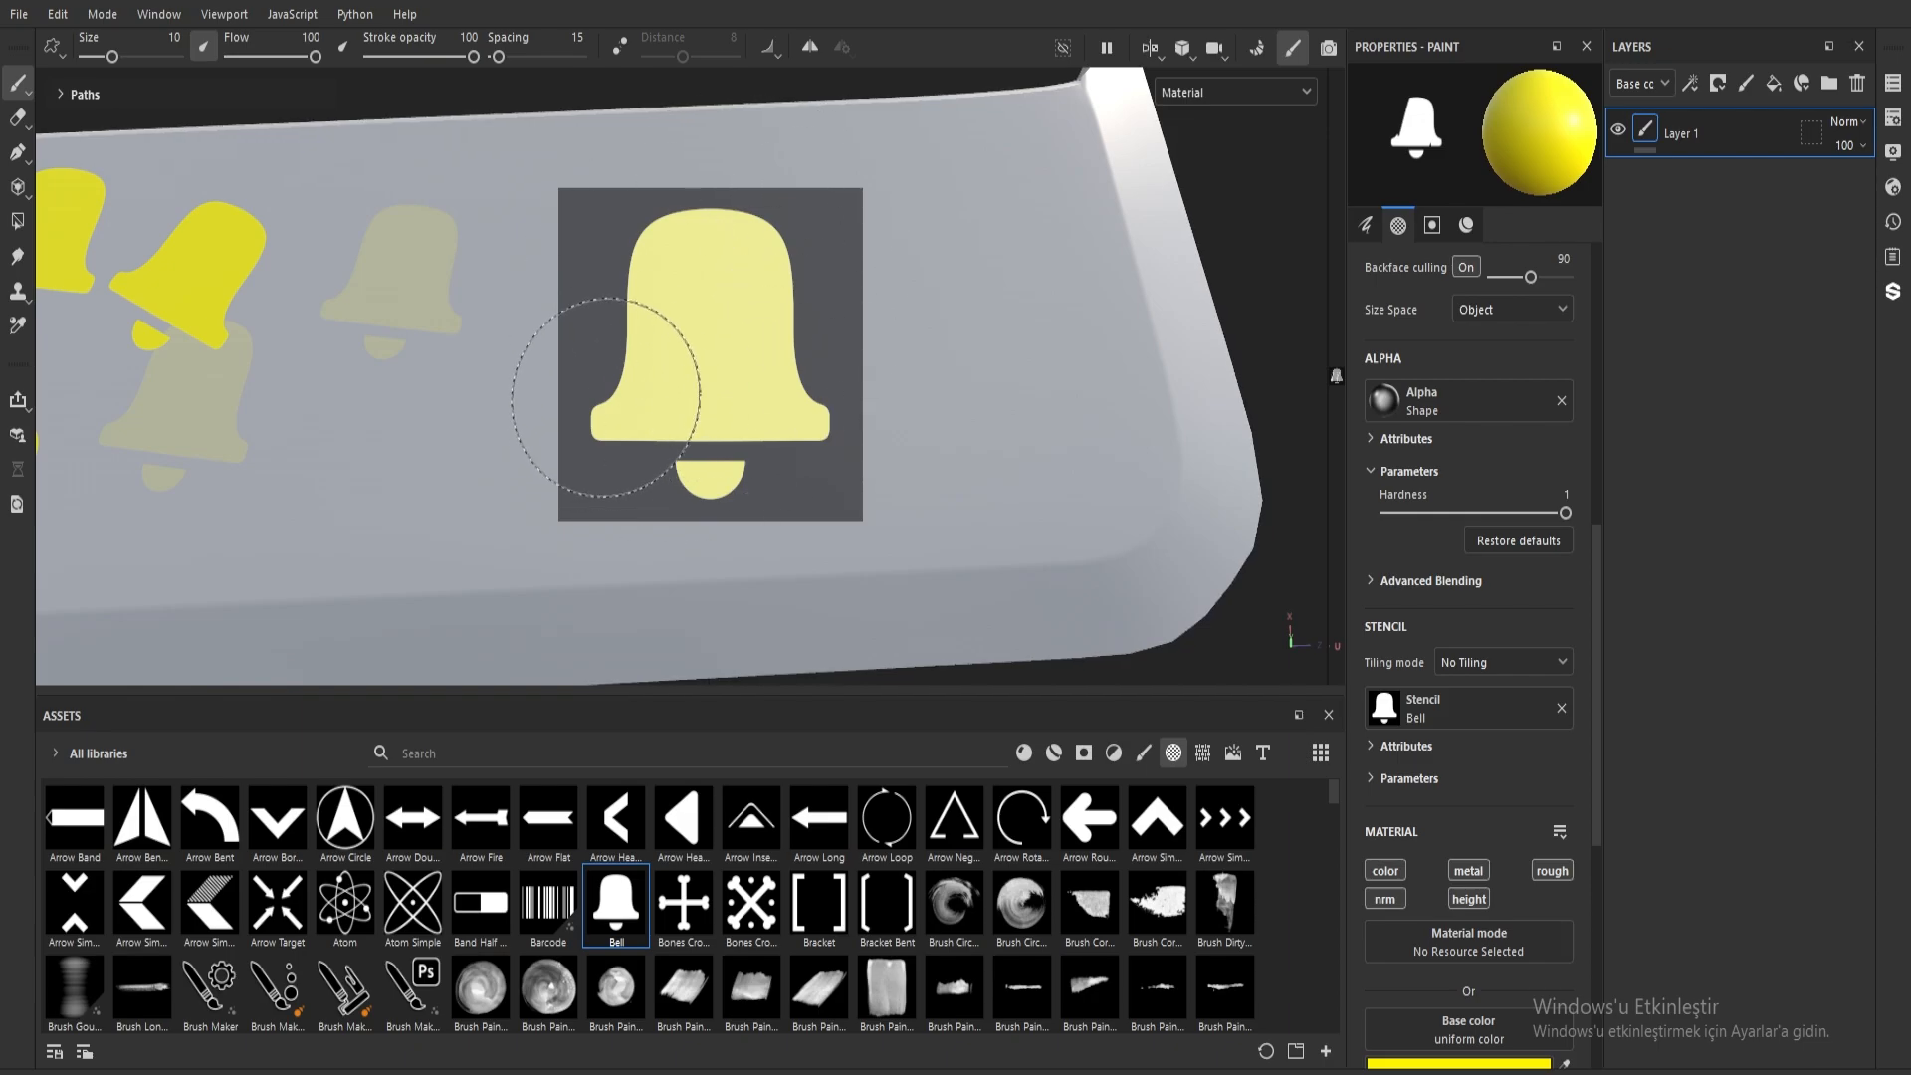
Step: Move the bell stencil beside the painted bell, rotate it counter-clockwise, and adjust its size
mouse_move(597, 375)
left_mouse_down("alt")
mouse_move(759, 298)
mouse_move(786, 370)
left_mouse_up("alt")
mouse_move(721, 371)
left_mouse_down("alt")
mouse_move(754, 354)
mouse_move(702, 372)
left_mouse_up("alt")
key("s")
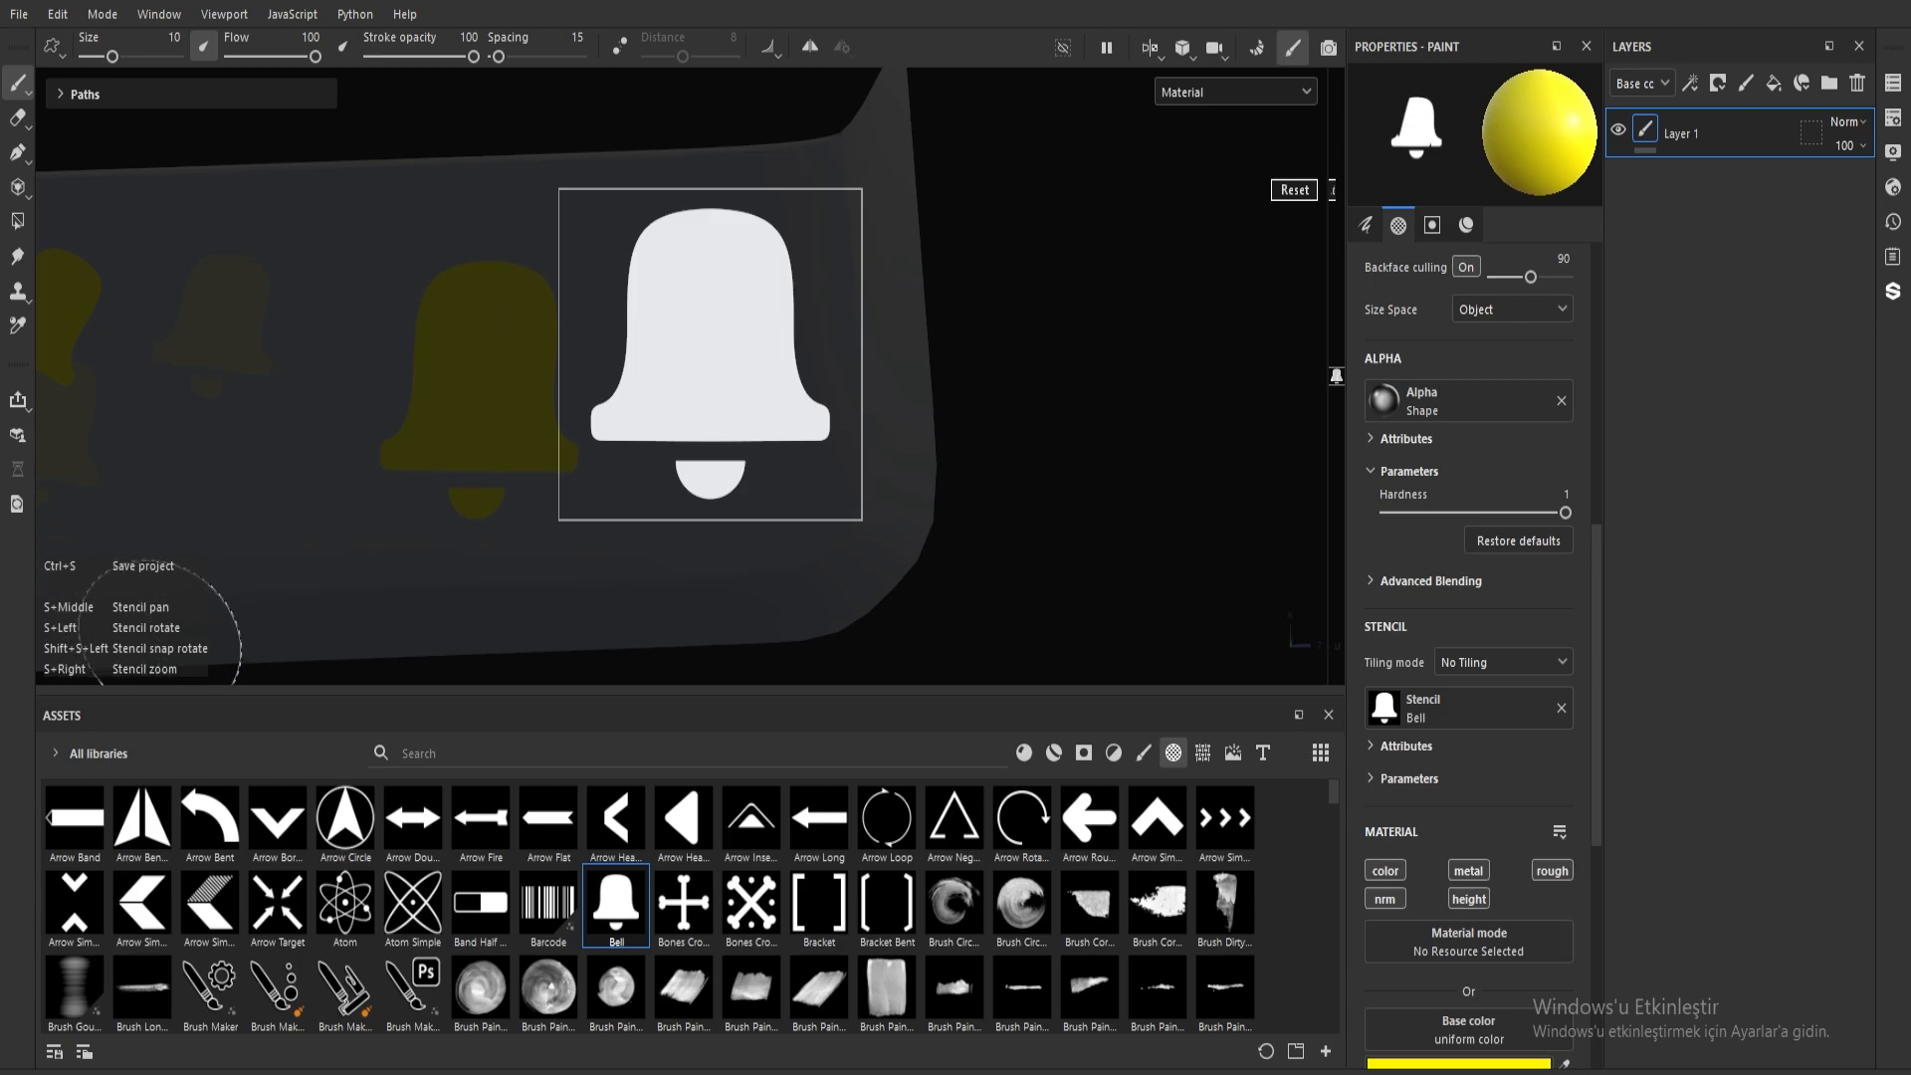
mouse_move(775, 345)
middle_mouse_down()
mouse_move(845, 234)
mouse_move(773, 375)
mouse_move(802, 366)
middle_mouse_up()
left_click_drag(802, 366, 761, 395)
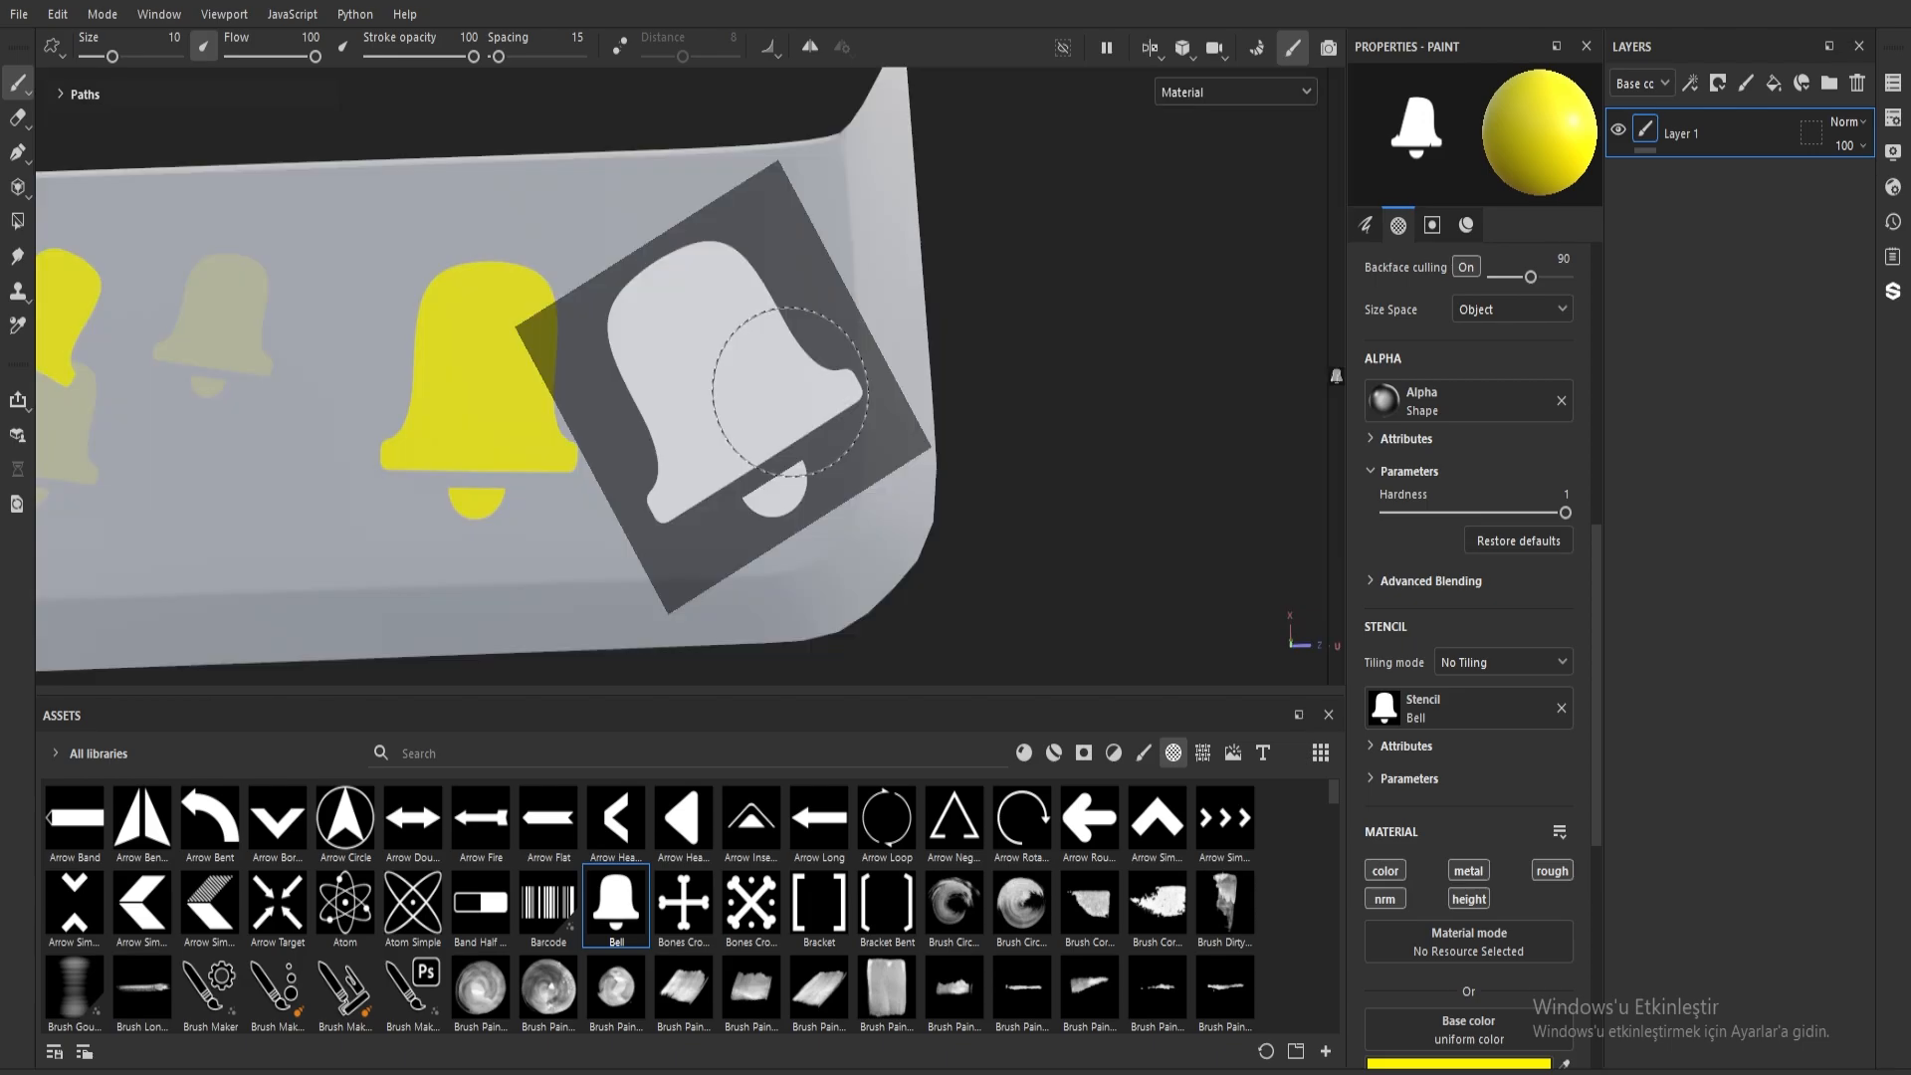
right_click_drag(786, 366, 926, 304)
right_click_drag(926, 303, 820, 297)
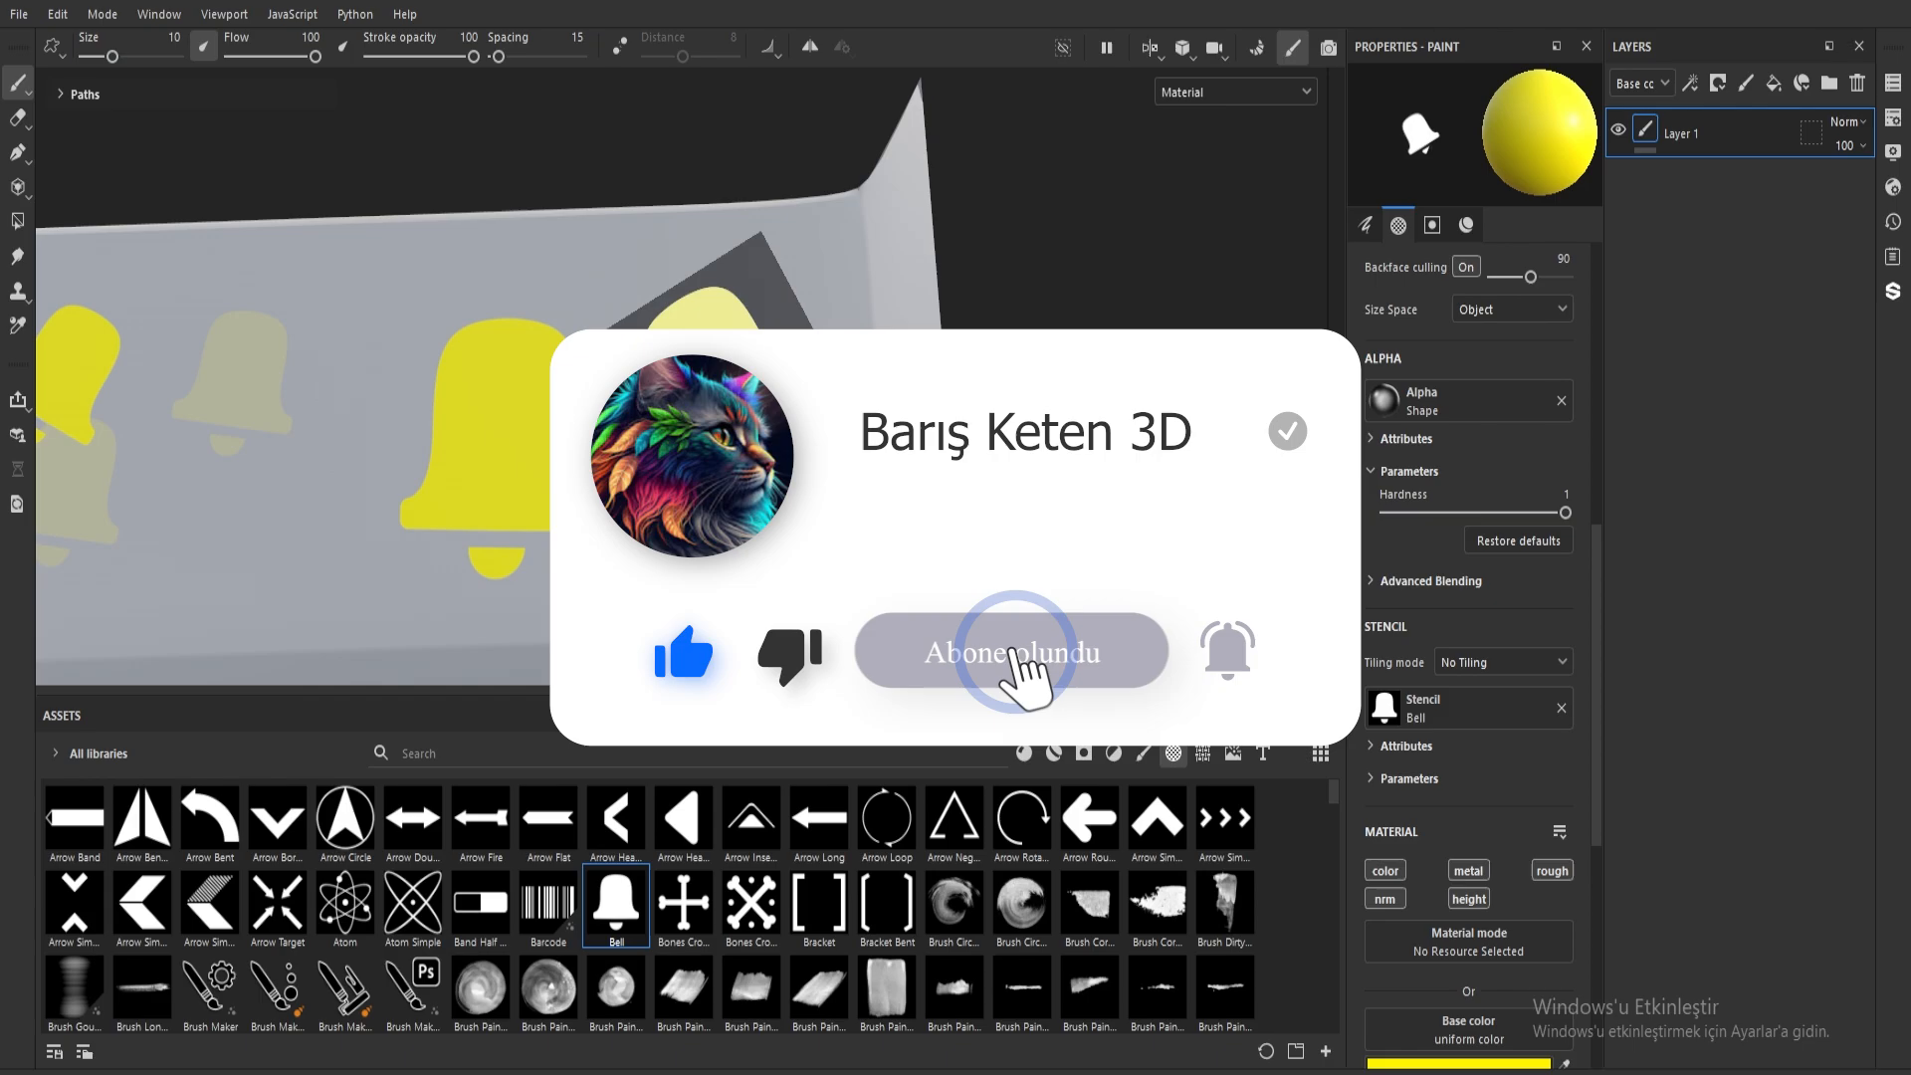